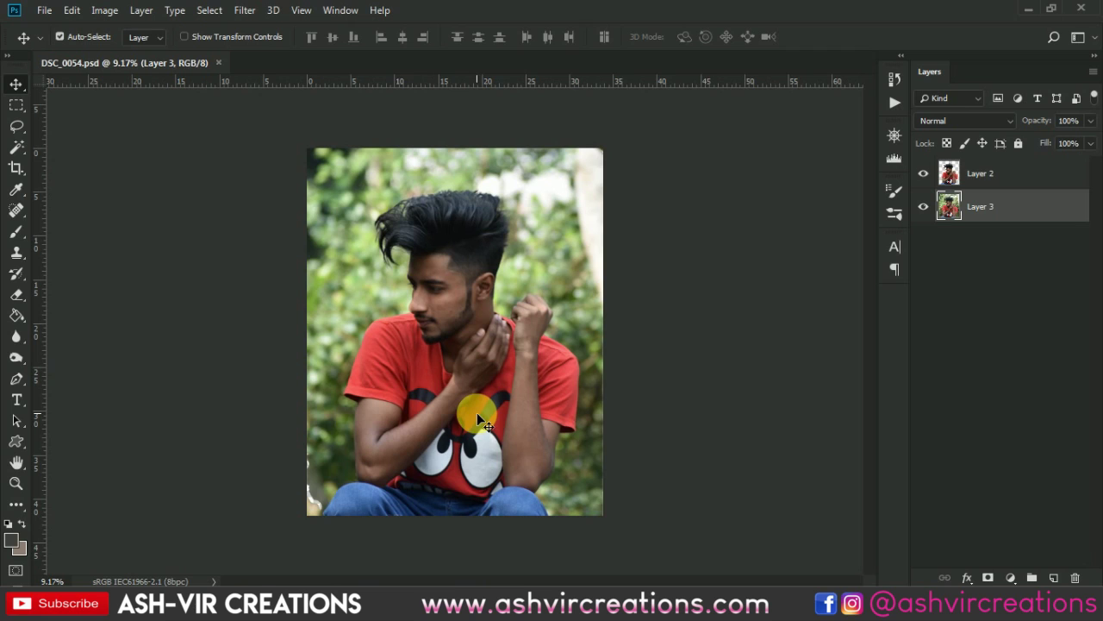
pyautogui.click(20, 151)
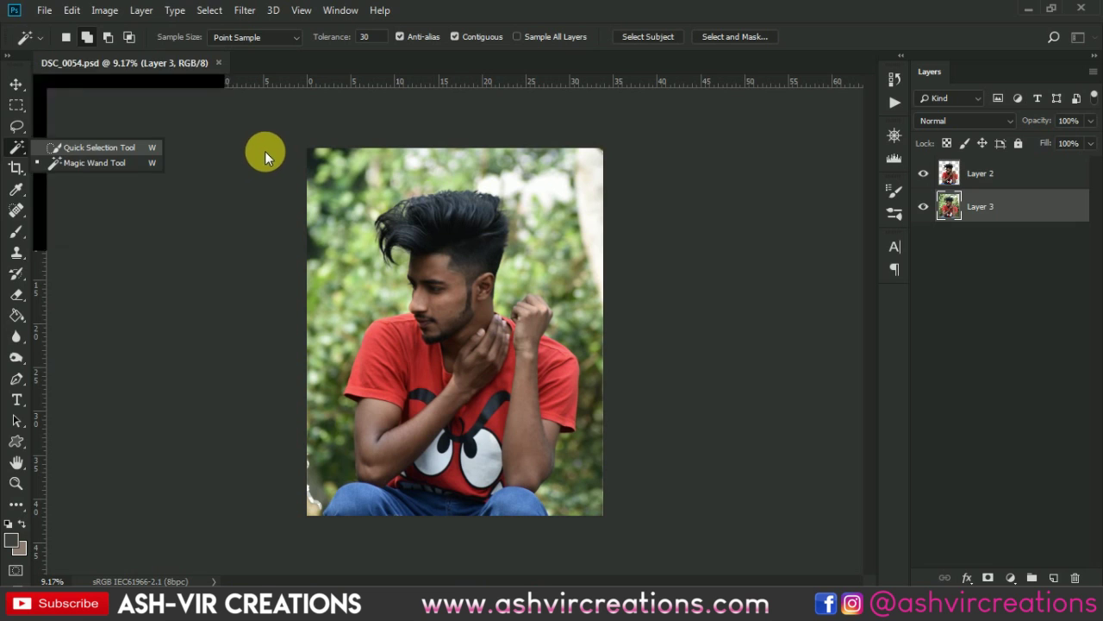
pyautogui.click(470, 596)
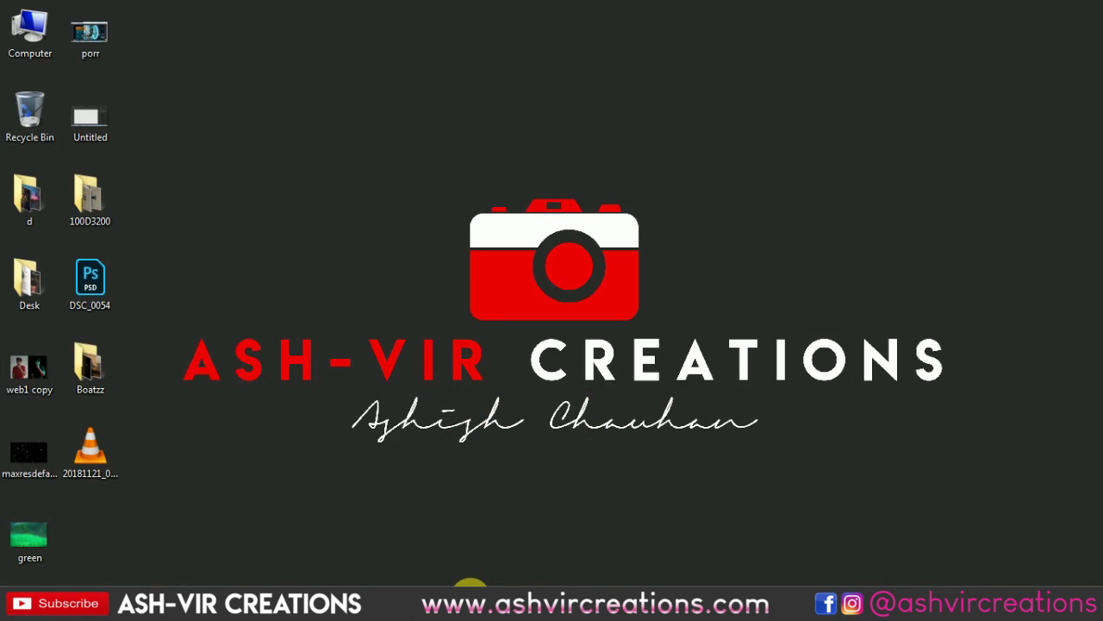
pyautogui.click(470, 596)
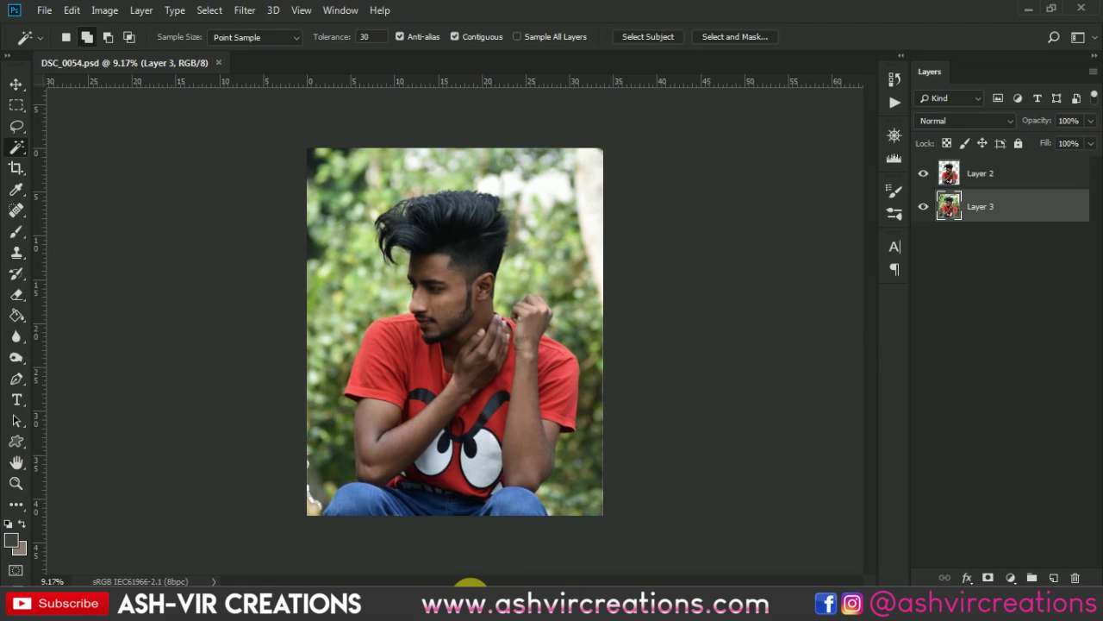
# Step: Select the man on Layer 3 with the Quick Selection tool in add-to-selection mode
pyautogui.rightClick(17, 147)
pyautogui.click(49, 146)
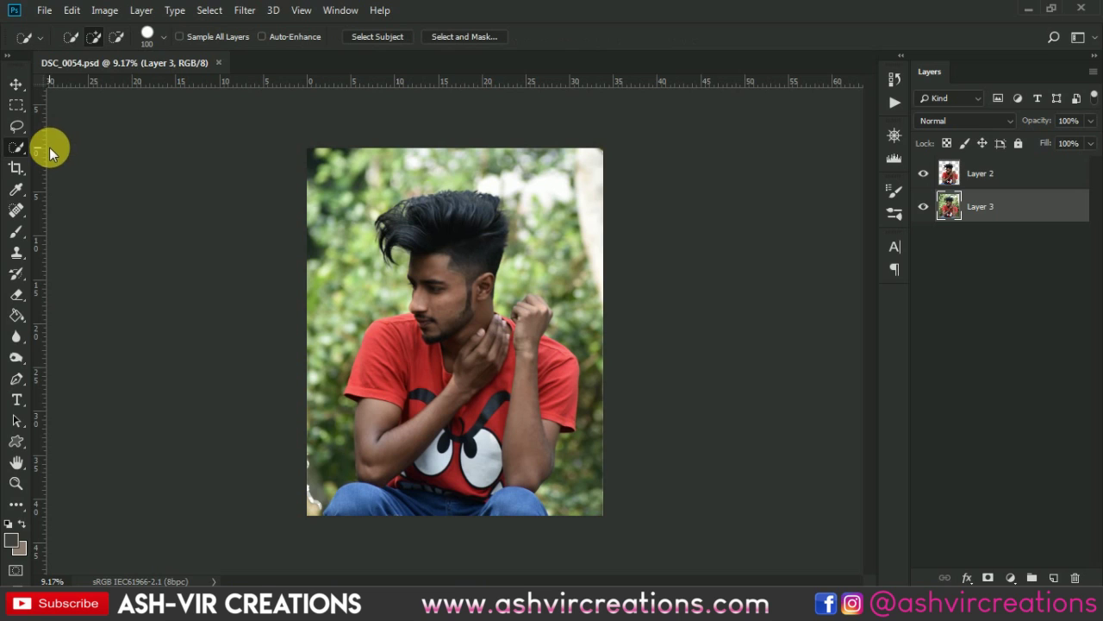
pyautogui.click(89, 38)
pyautogui.moveTo(393, 277)
pyautogui.mouseDown()
pyautogui.moveTo(449, 307)
pyautogui.moveTo(449, 328)
pyautogui.moveTo(406, 379)
pyautogui.moveTo(395, 443)
pyautogui.moveTo(402, 472)
pyautogui.moveTo(379, 504)
pyautogui.moveTo(504, 515)
pyautogui.moveTo(554, 383)
pyautogui.mouseUp()
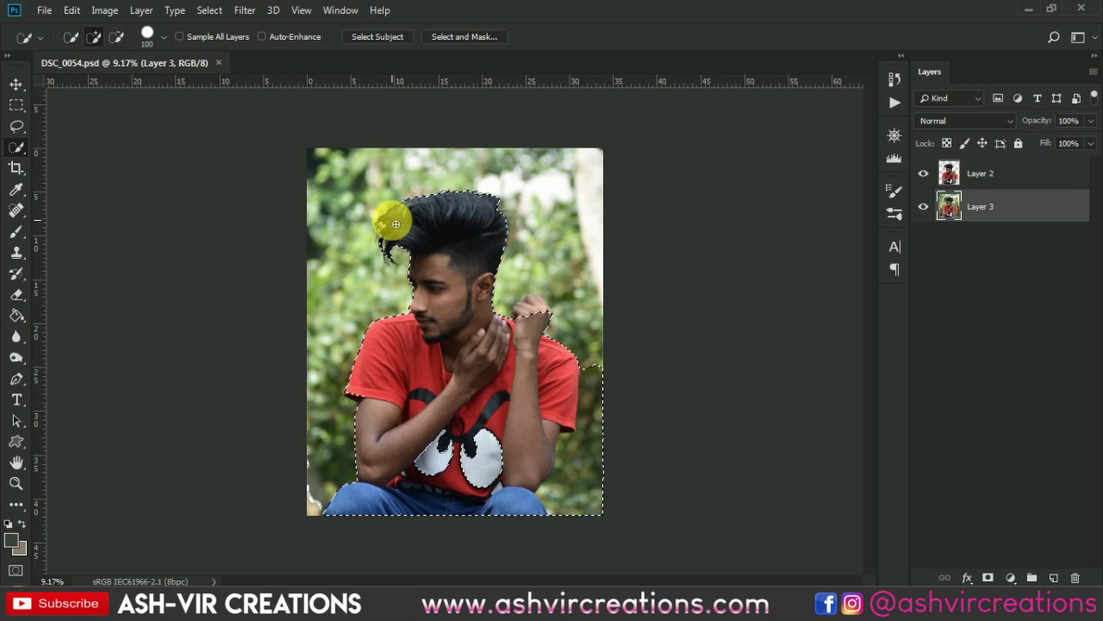
# Step: Subtract the foliage beside the man's raised arm from the selection with the Quick Selection tool
pyautogui.scroll(1, 394, 216)
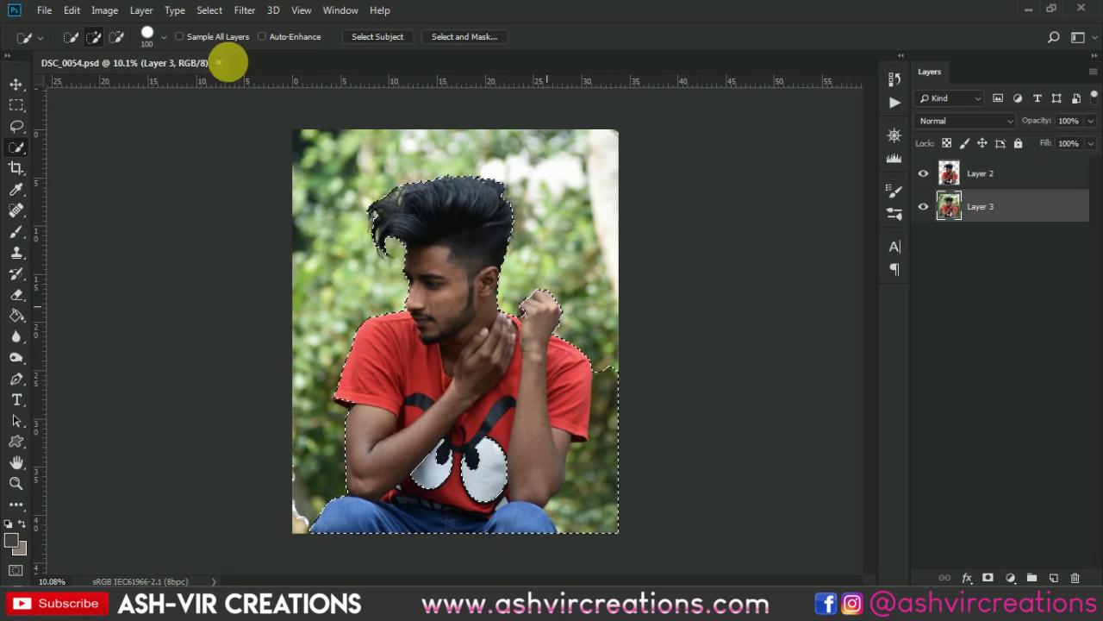
pyautogui.click(115, 35)
pyautogui.moveTo(600, 458)
pyautogui.mouseDown()
pyautogui.moveTo(600, 504)
pyautogui.moveTo(611, 374)
pyautogui.mouseUp()
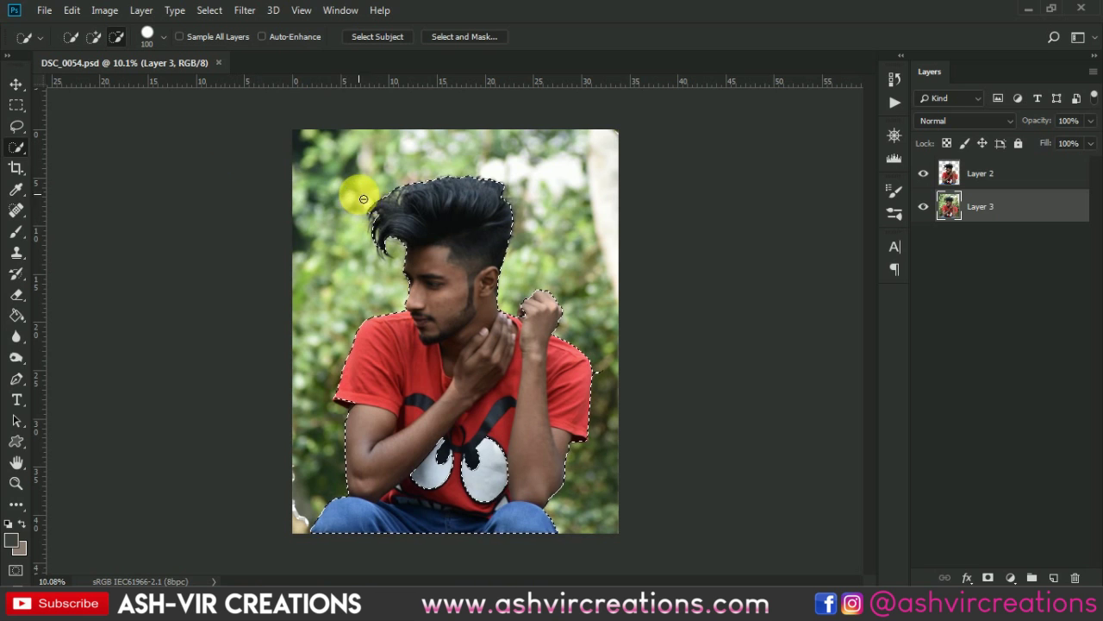
# Step: Refine the selection around the man's hair in Select and Mask with the Refine Edge brush at 127 px
pyautogui.scroll(1, 393, 210)
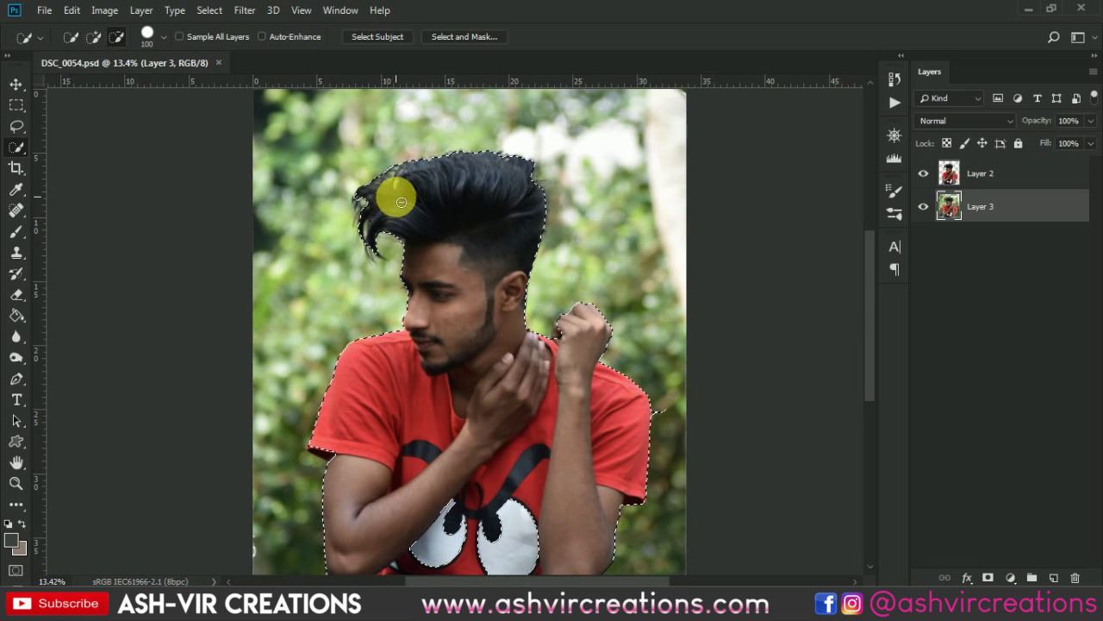
pyautogui.rightClick(396, 183)
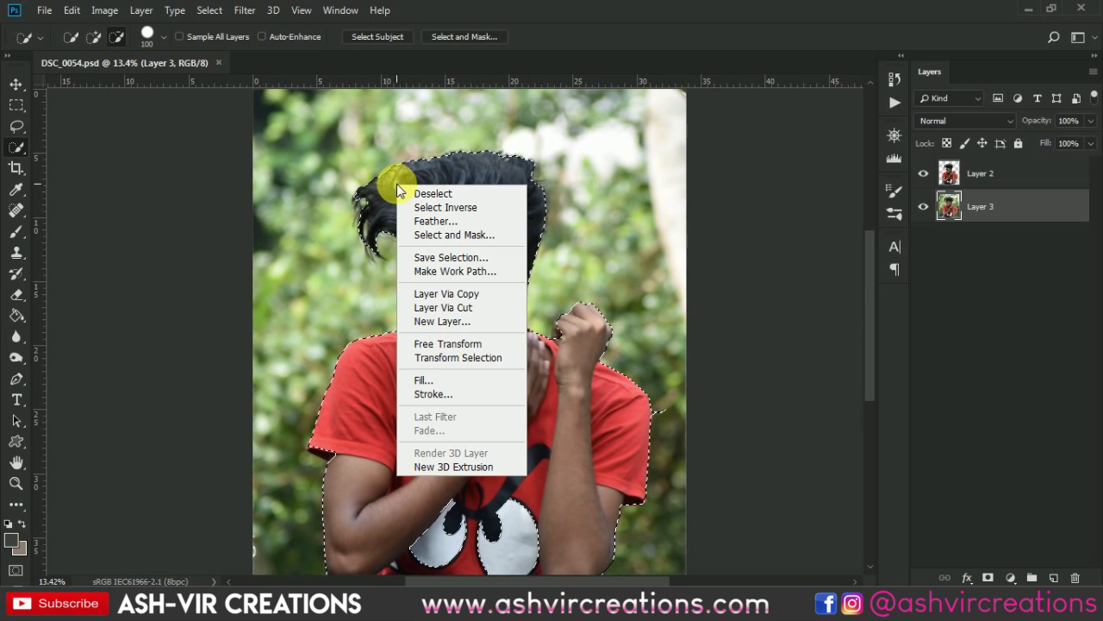
pyautogui.click(477, 235)
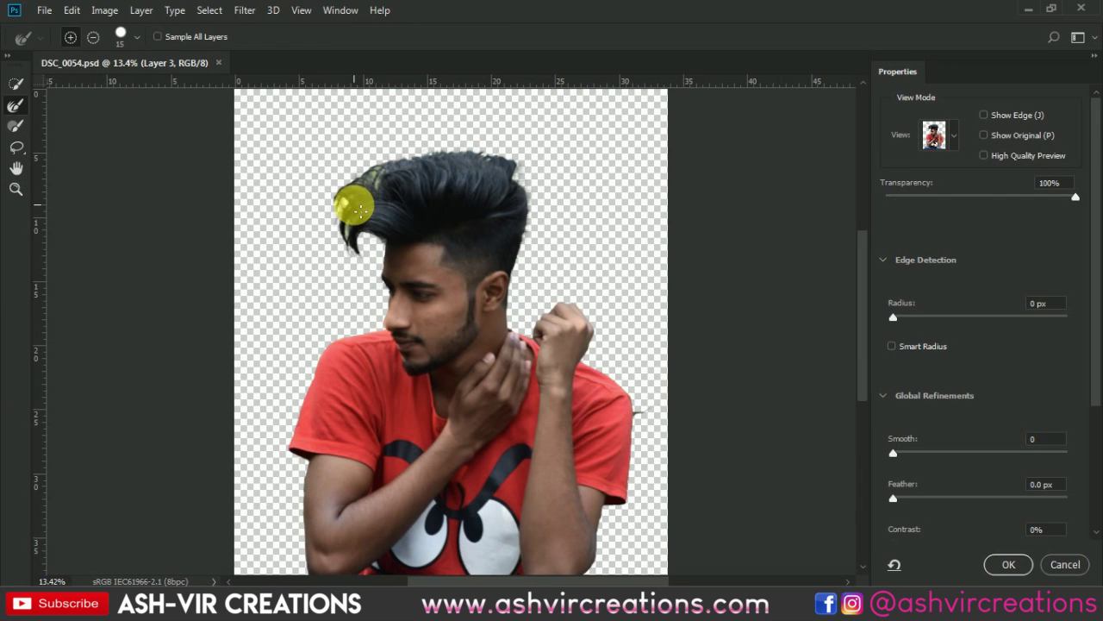
pyautogui.scroll(2, 357, 194)
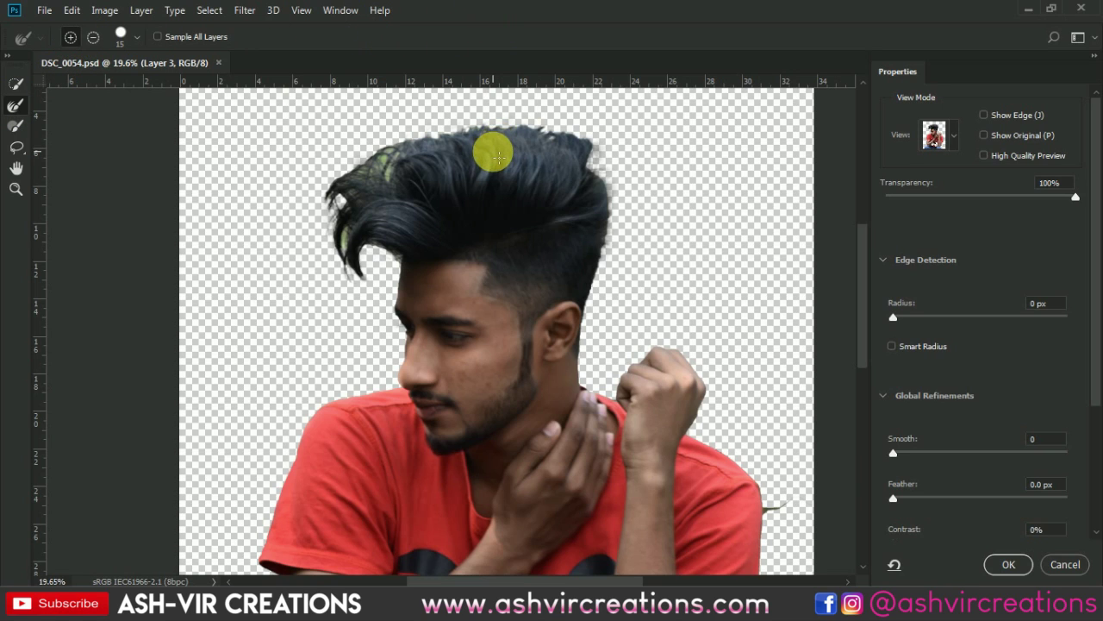
pyautogui.click(125, 34)
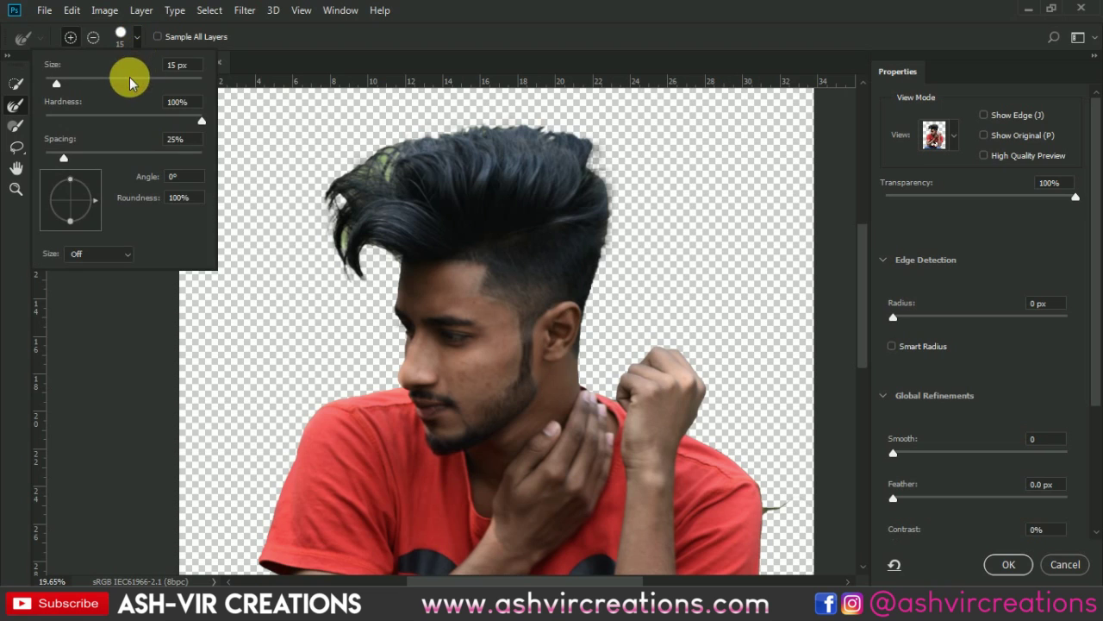
pyautogui.click(129, 82)
pyautogui.click(442, 219)
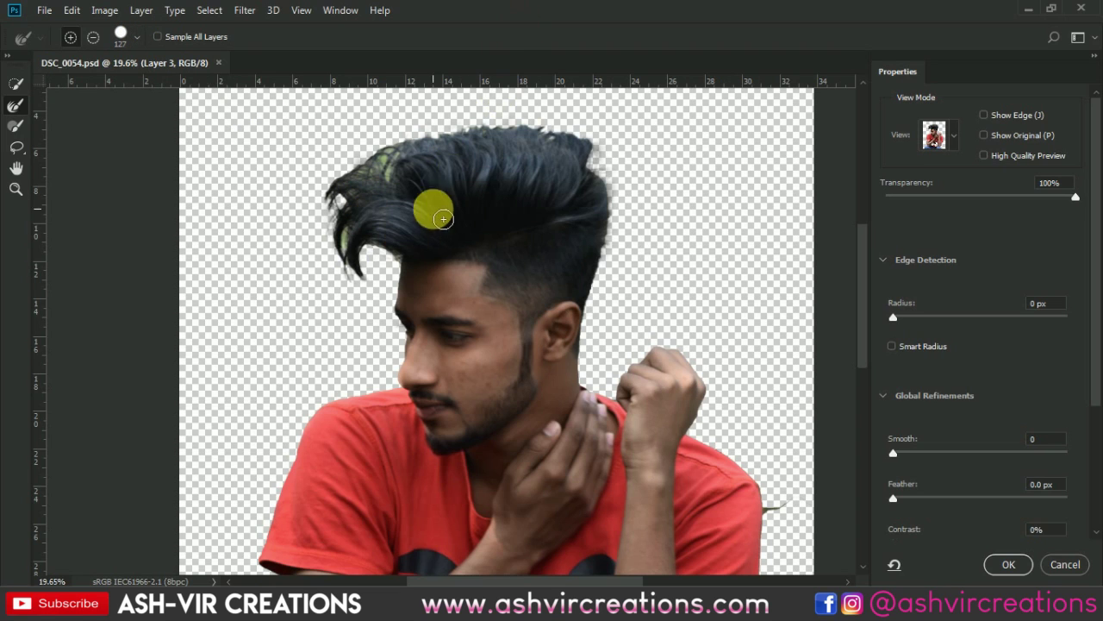
pyautogui.moveTo(442, 218)
pyautogui.mouseDown()
pyautogui.moveTo(405, 261)
pyautogui.moveTo(379, 253)
pyautogui.moveTo(372, 278)
pyautogui.moveTo(362, 285)
pyautogui.moveTo(353, 275)
pyautogui.moveTo(371, 210)
pyautogui.moveTo(346, 218)
pyautogui.moveTo(387, 179)
pyautogui.moveTo(399, 189)
pyautogui.moveTo(394, 170)
pyautogui.moveTo(416, 153)
pyautogui.moveTo(487, 138)
pyautogui.moveTo(595, 137)
pyautogui.moveTo(630, 244)
pyautogui.moveTo(608, 323)
pyautogui.moveTo(614, 314)
pyautogui.moveTo(614, 241)
pyautogui.moveTo(401, 251)
pyautogui.mouseUp()
pyautogui.click(1013, 568)
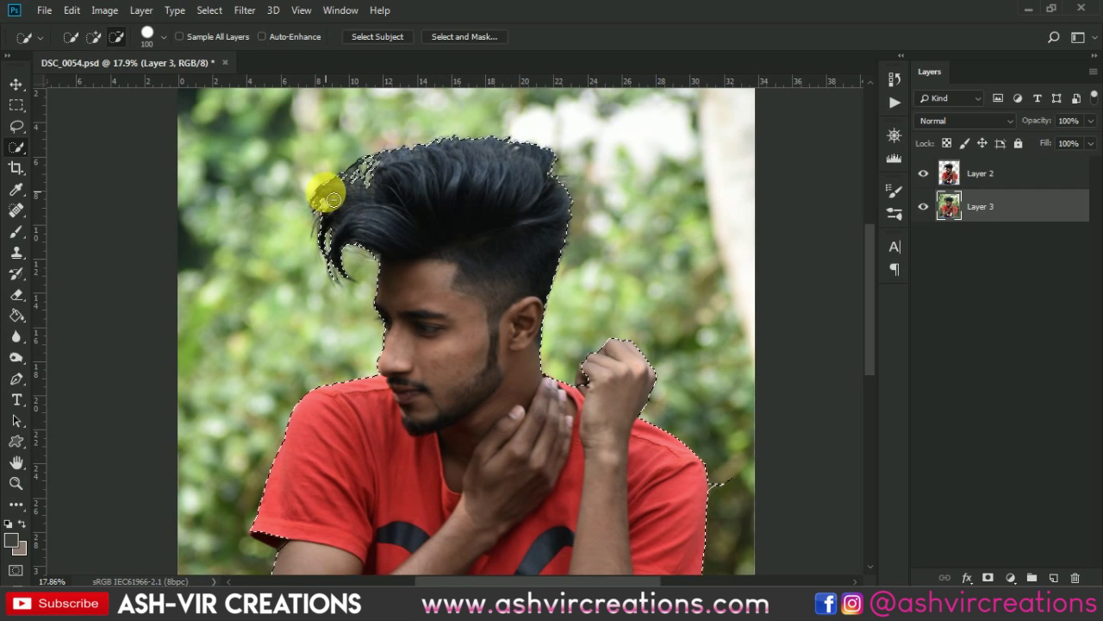
# Step: Copy the selected man from Layer 3 to a new layer
pyautogui.scroll(-2, 322, 190)
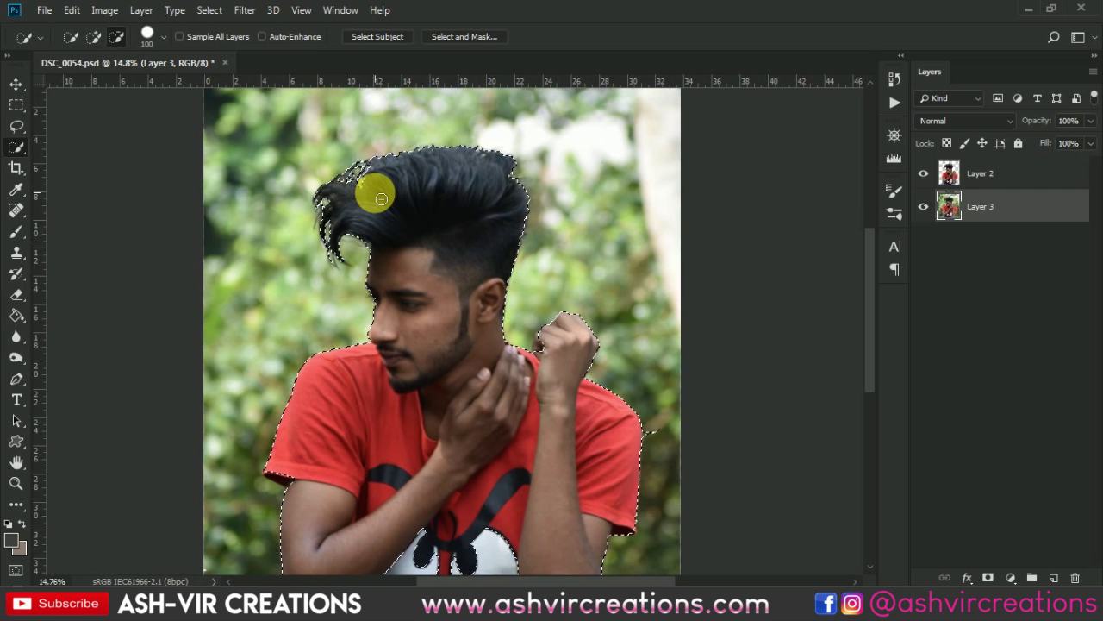
pyautogui.rightClick(408, 188)
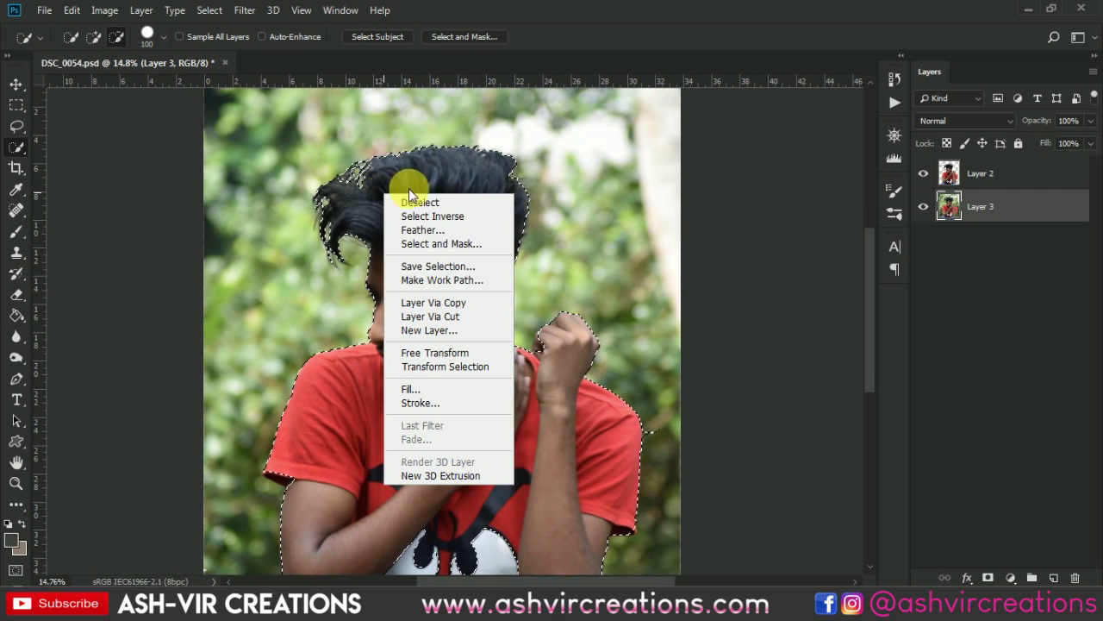
pyautogui.click(475, 302)
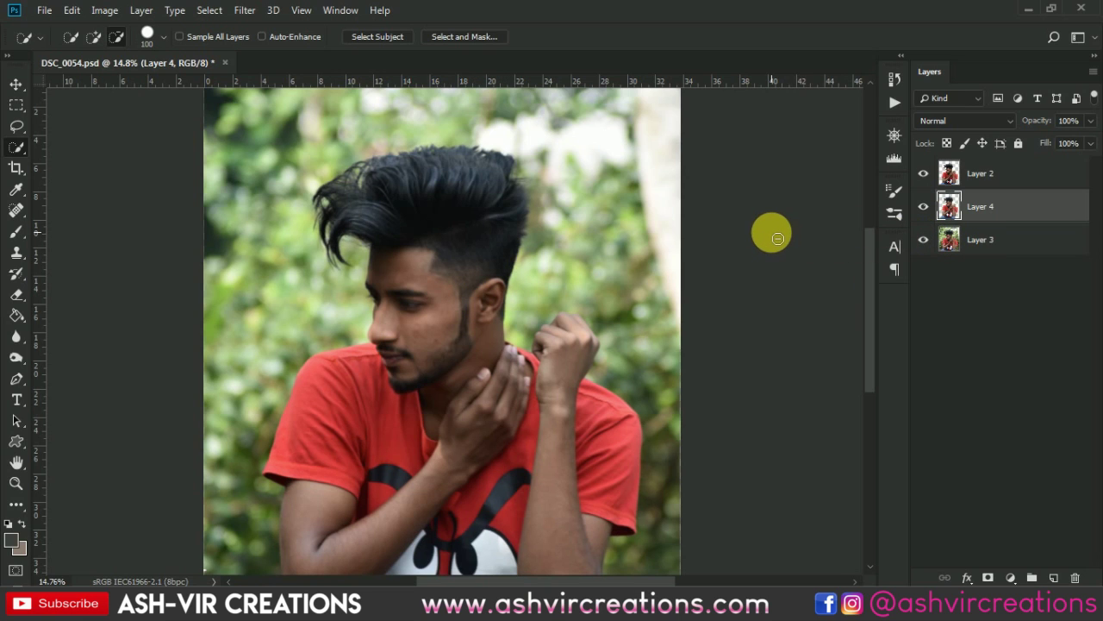
# Step: Hide Layer 3 and delete the newly copied cutout layer, then activate the Move tool
pyautogui.click(923, 238)
pyautogui.press('Delete')
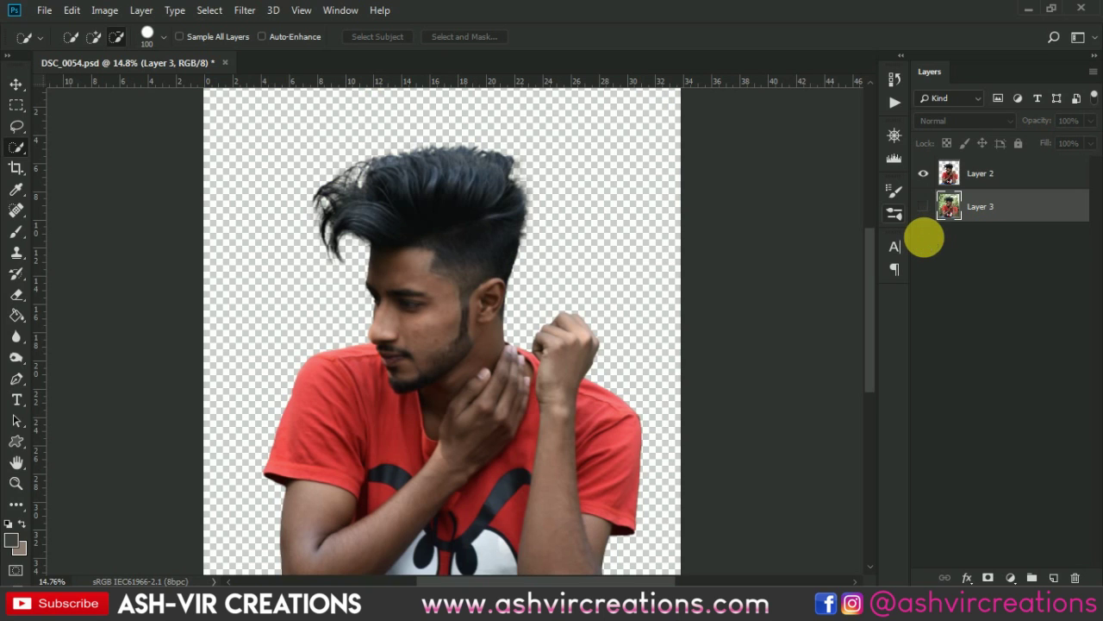
pyautogui.press('v')
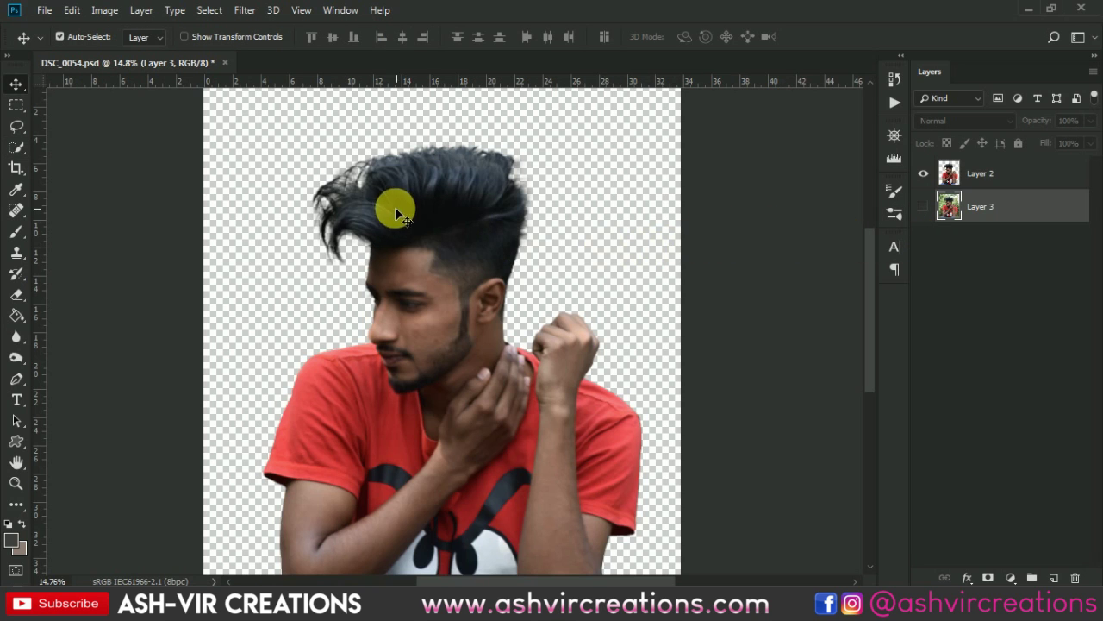
pyautogui.scroll(3, 330, 201)
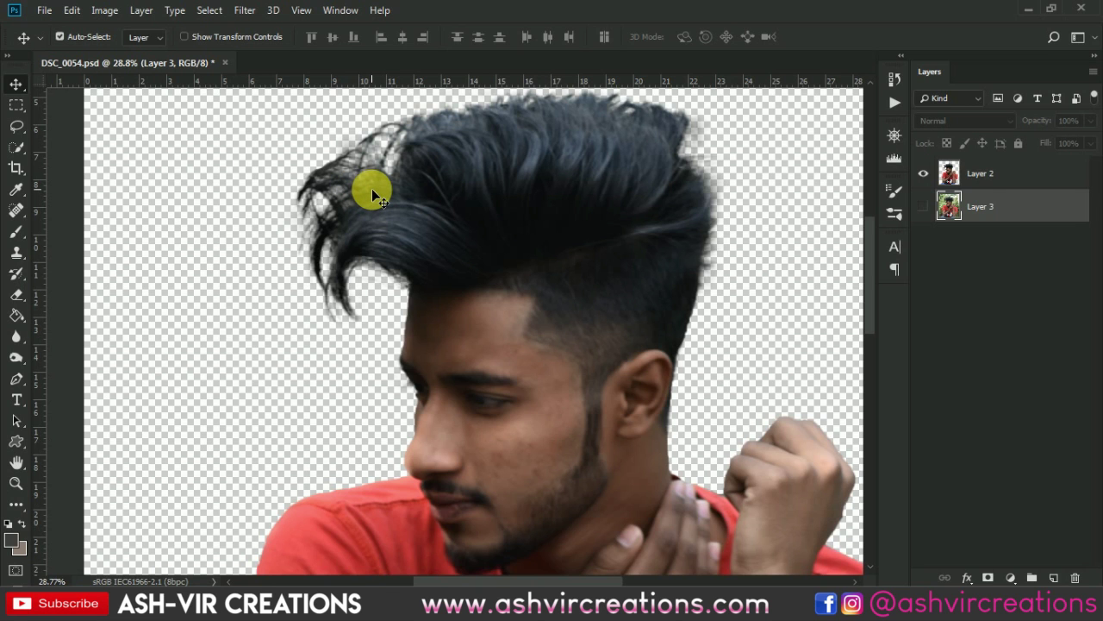
pyautogui.scroll(-4, 372, 189)
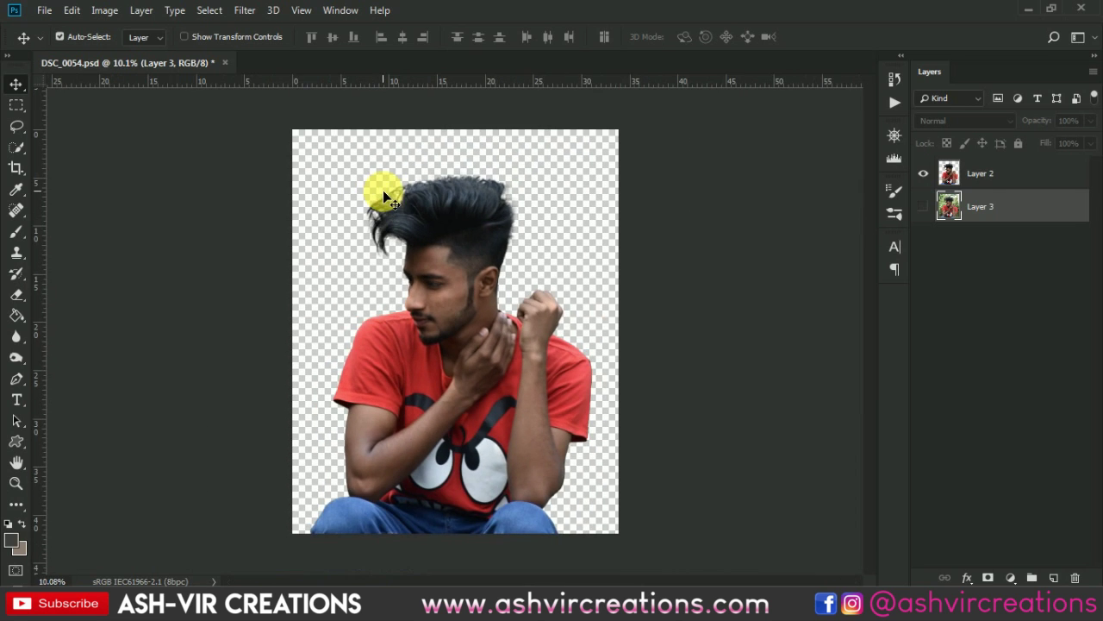
pyautogui.scroll(1, 384, 195)
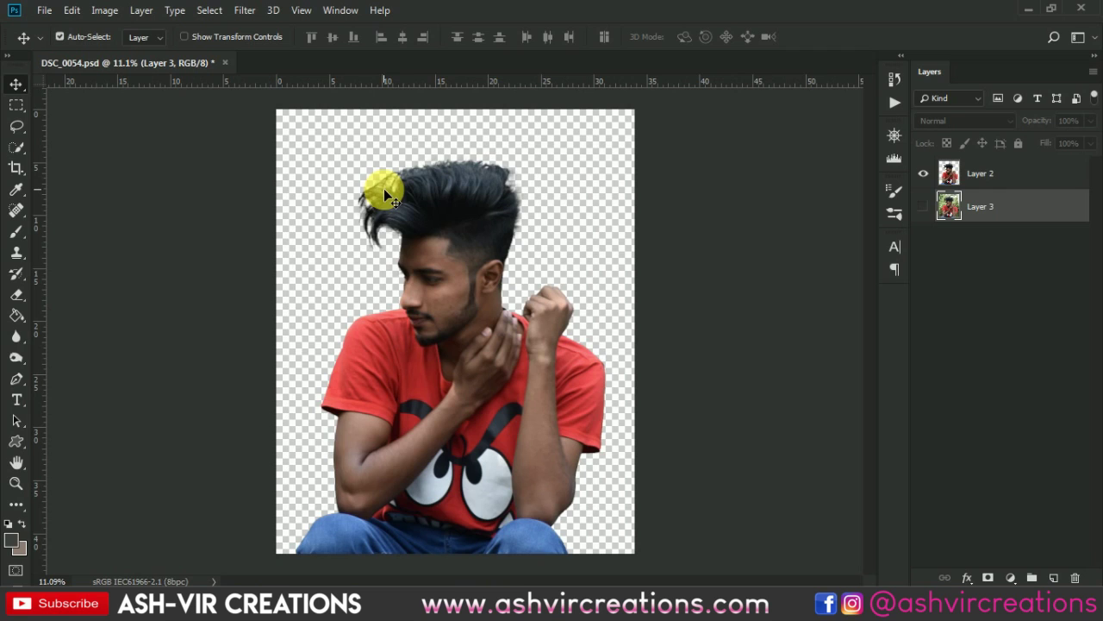
# Step: Open the image boatsf.jpg from the Boatzz folder on the Desktop
pyautogui.click(45, 11)
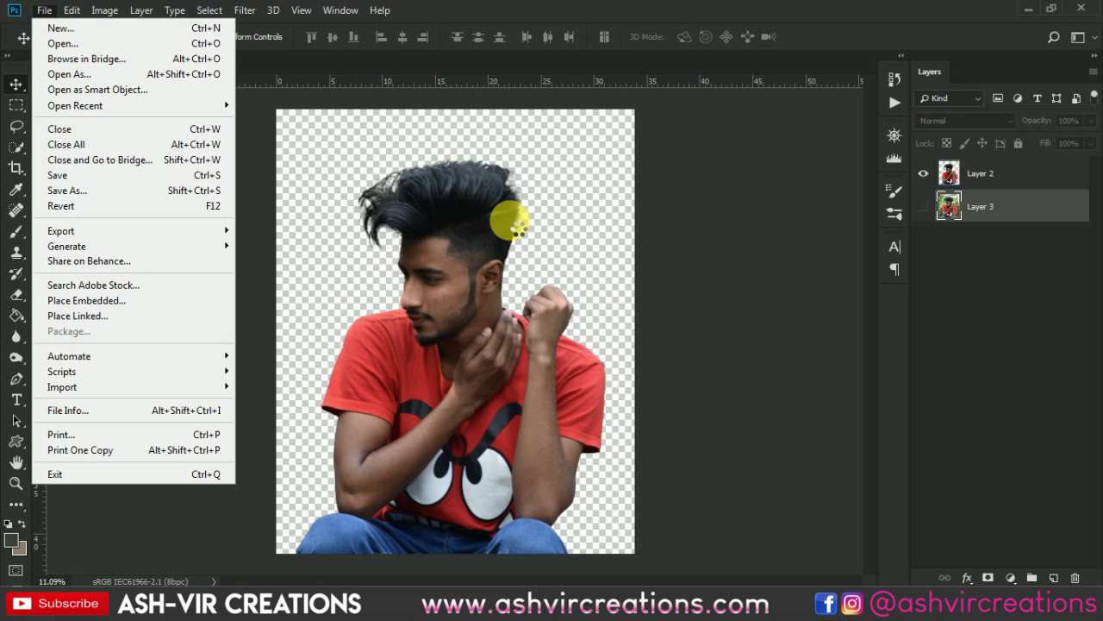
pyautogui.hotkey('ctrl', 'o')
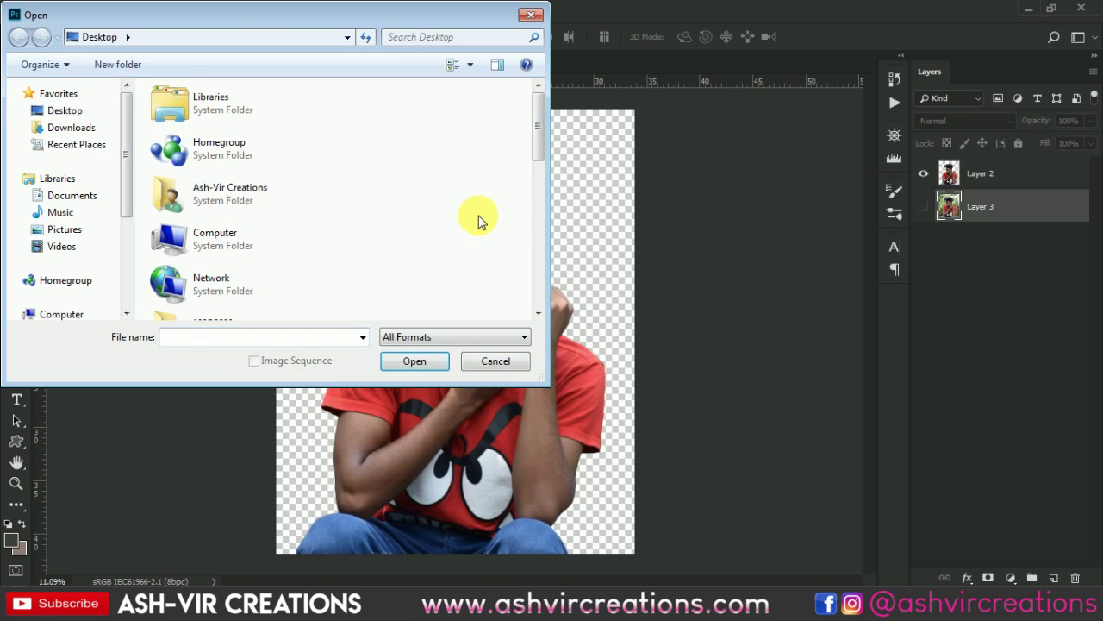
pyautogui.scroll(-5, 481, 222)
pyautogui.scroll(3, 302, 131)
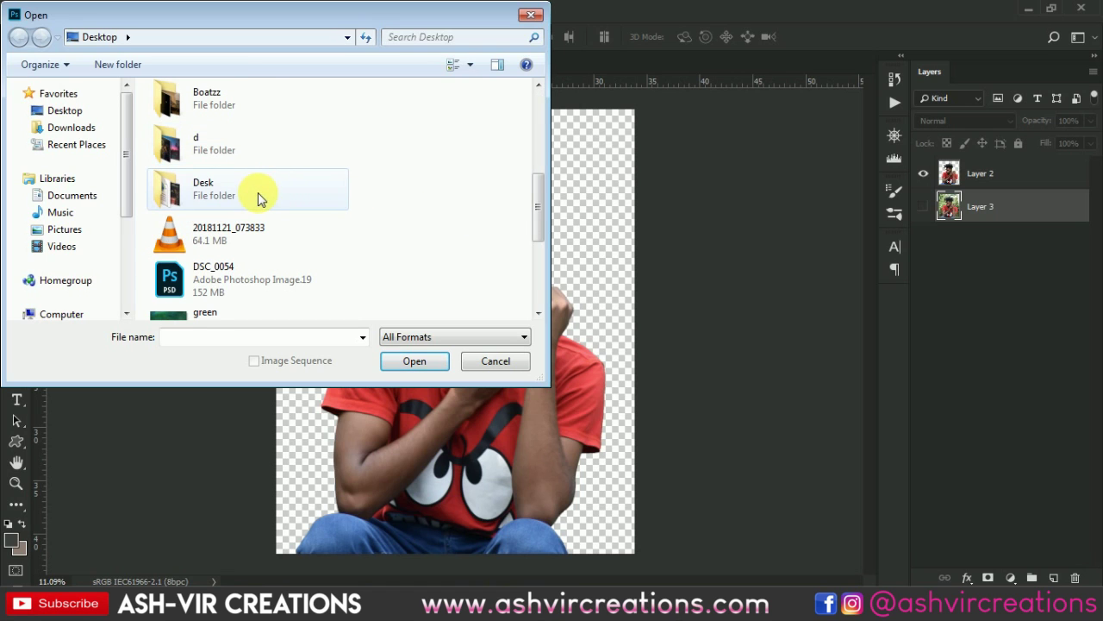
pyautogui.doubleClick(222, 106)
pyautogui.doubleClick(181, 107)
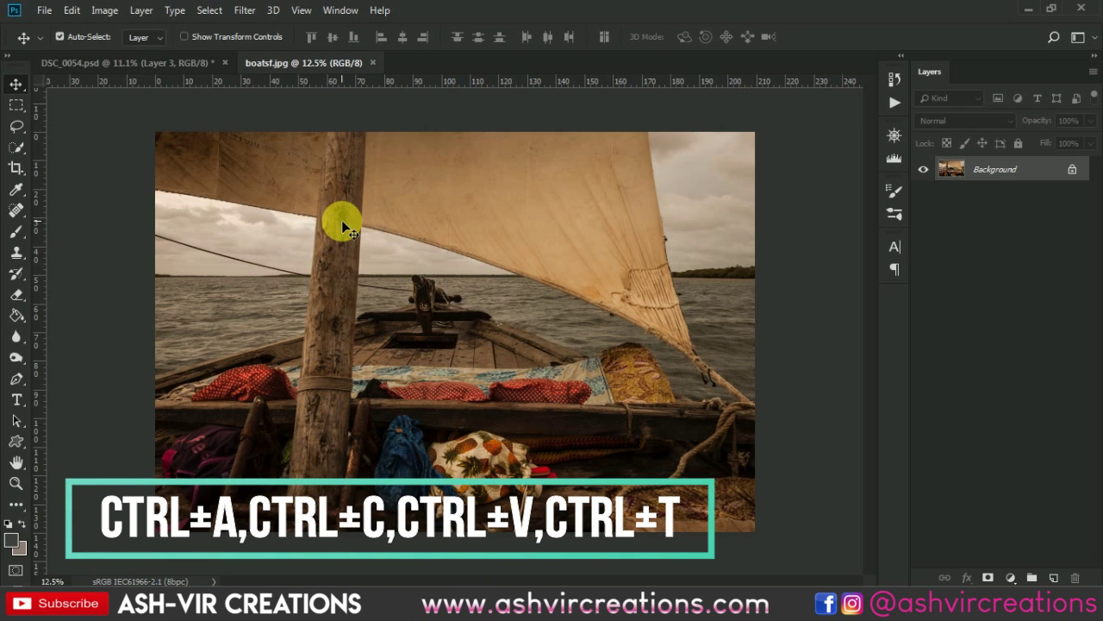
# Step: Copy the whole boat image into DSC_0054.psd between Layer 2 and Layer 3 and place it behind the man
pyautogui.click(191, 62)
pyautogui.hotkey('ctrl', 'v')
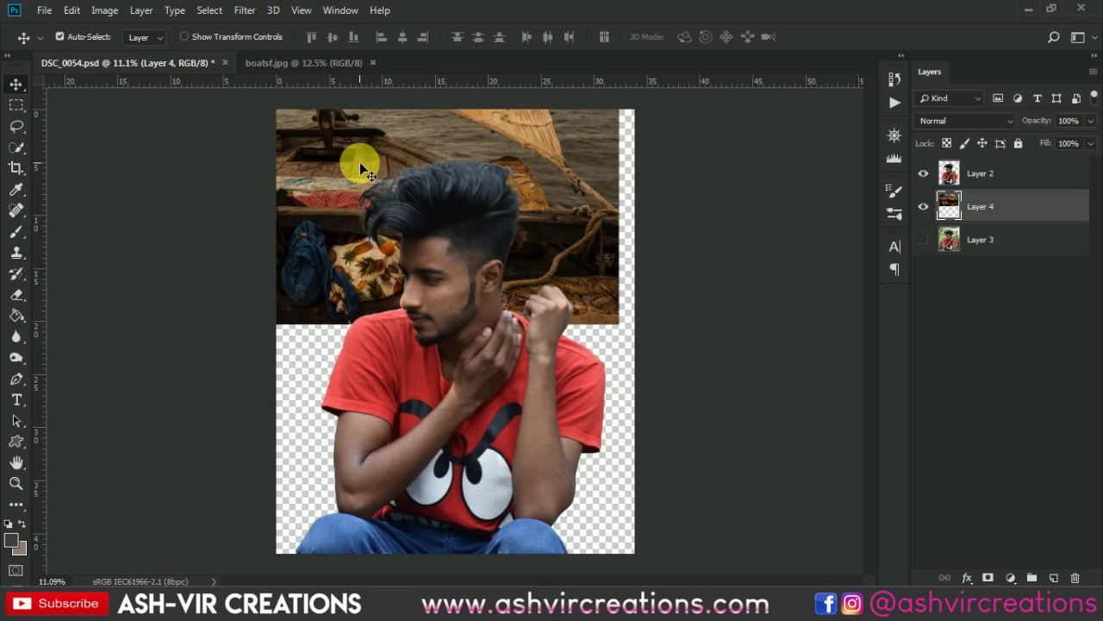
pyautogui.moveTo(359, 162); pyautogui.dragTo(486, 347)
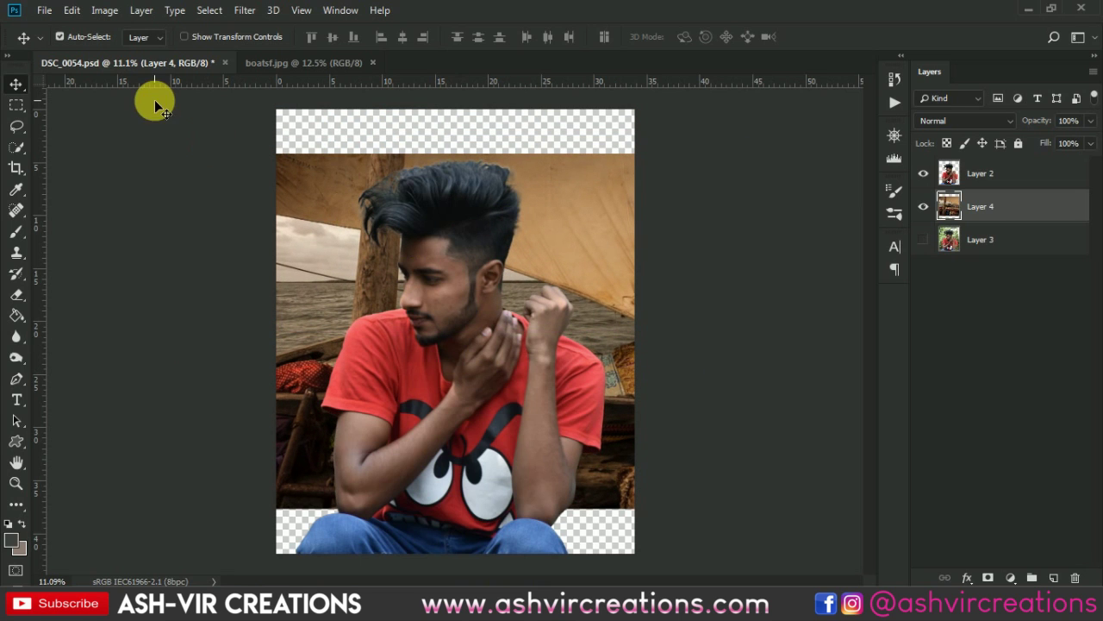
# Step: Free Transform the boat layer to 122.73% scale, shifting it left and aligning its lower edge with the bottom of the canvas
pyautogui.click(71, 10)
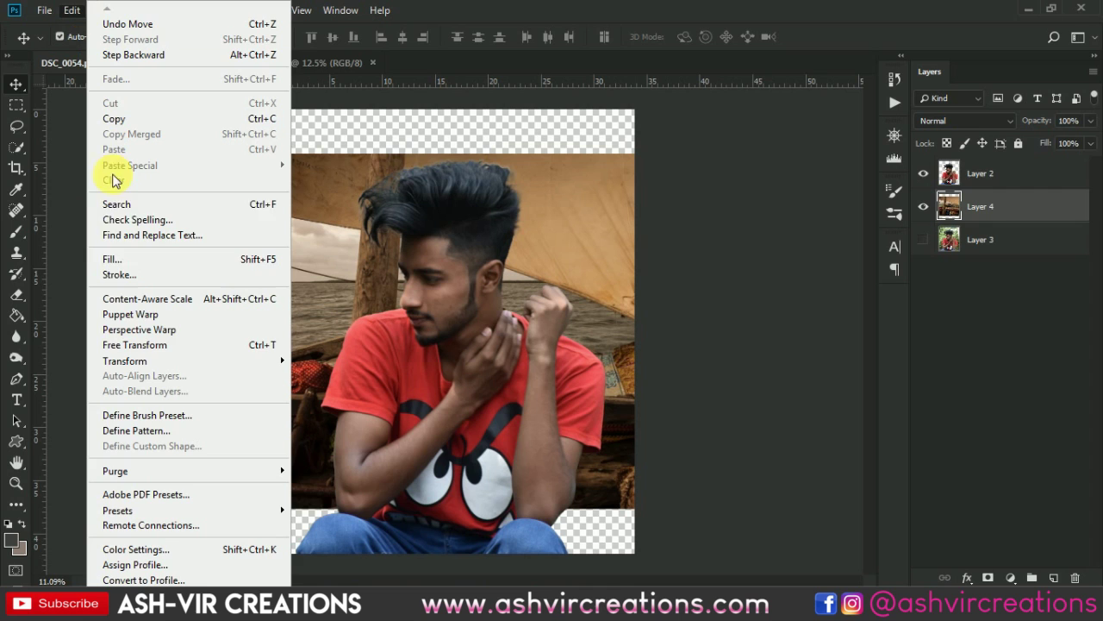
pyautogui.click(118, 346)
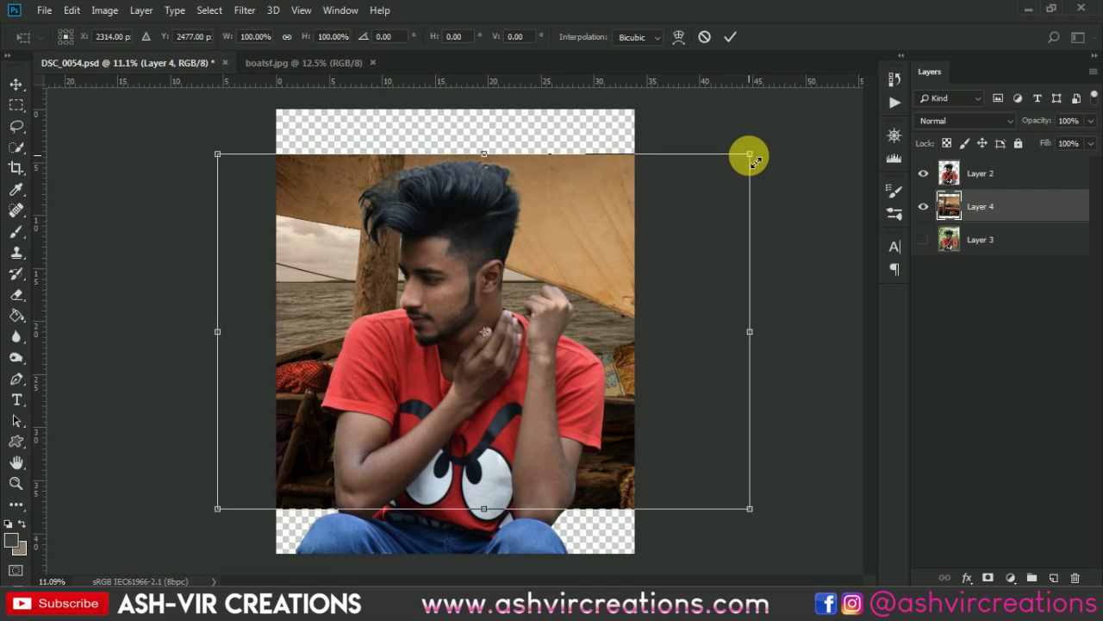
pyautogui.moveTo(750, 156); pyautogui.dragTo(812, 119)
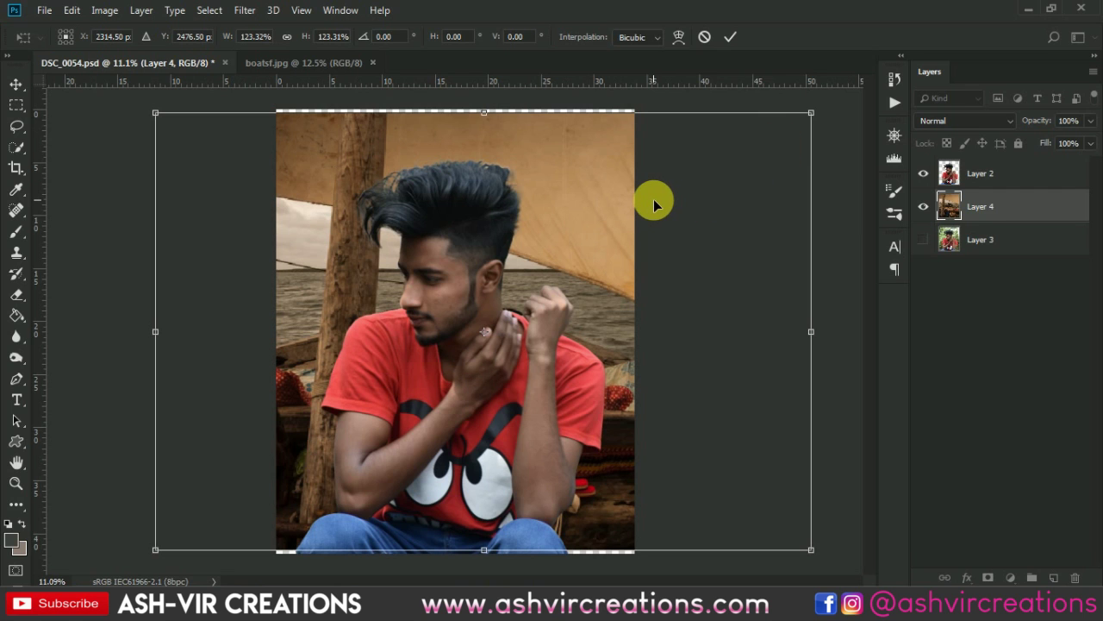
pyautogui.scroll(-2, 653, 201)
pyautogui.moveTo(655, 203); pyautogui.dragTo(602, 212)
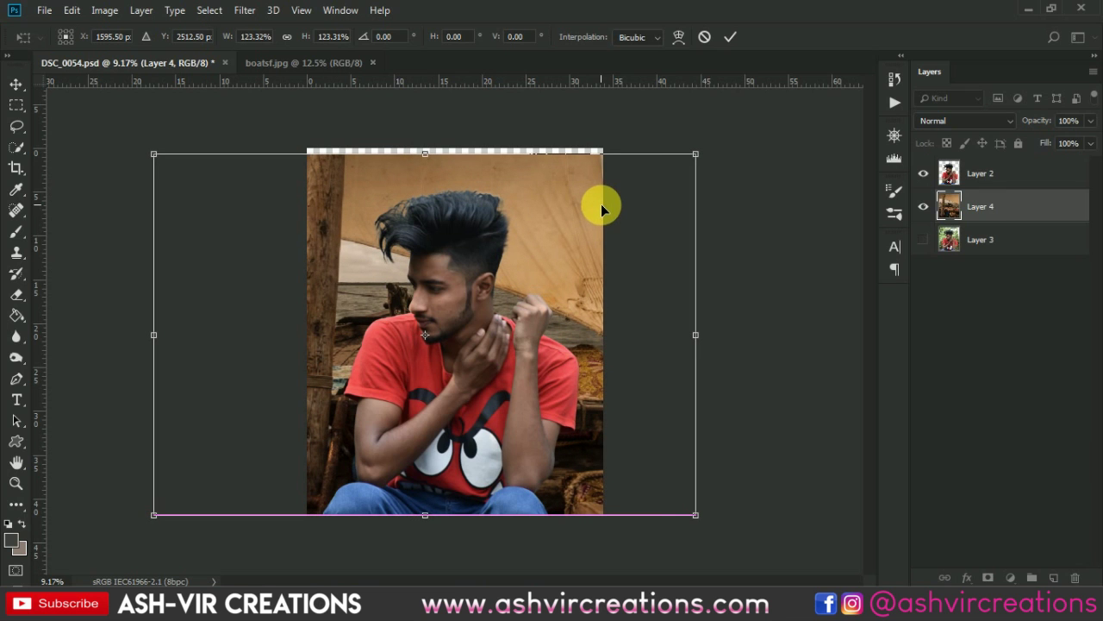
pyautogui.moveTo(696, 154)
pyautogui.mouseDown()
pyautogui.moveTo(718, 140)
pyautogui.moveTo(643, 197)
pyautogui.moveTo(704, 170)
pyautogui.moveTo(699, 161)
pyautogui.mouseUp()
pyautogui.moveTo(655, 214); pyautogui.dragTo(643, 213)
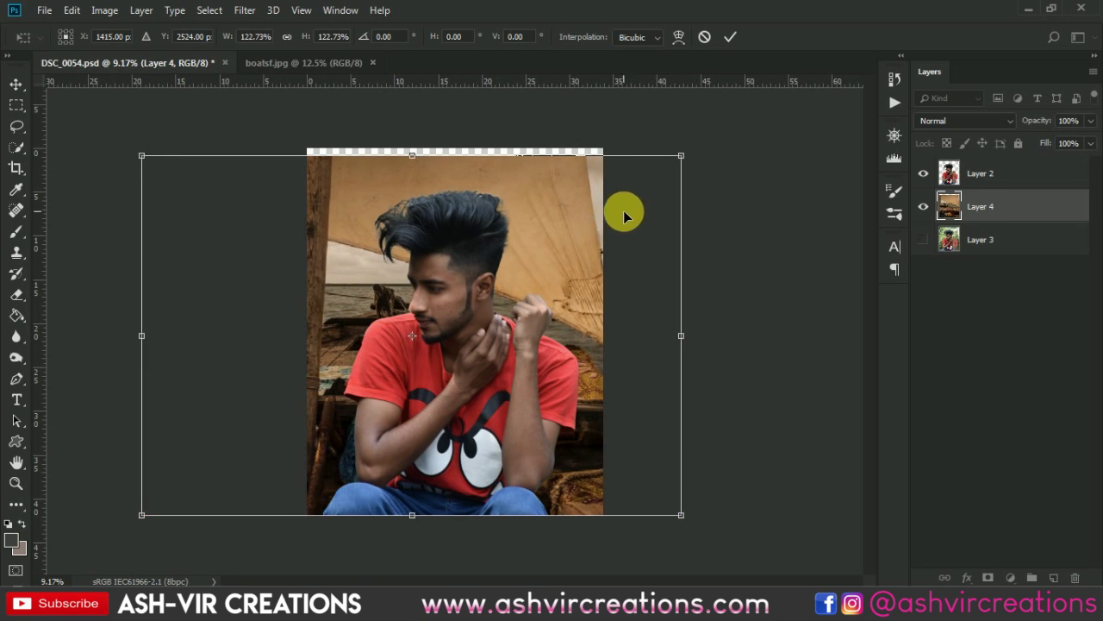
pyautogui.press('Return')
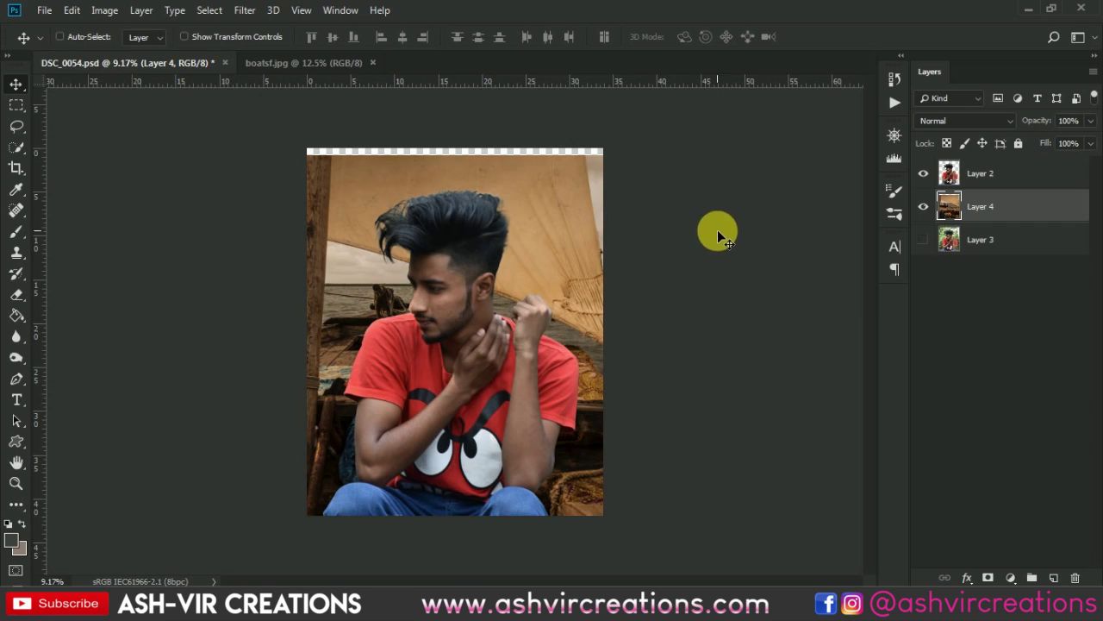
# Step: Crop the canvas to the full extent of the boat layer using its loaded selection, then return to the Move tool
pyautogui.keyDown('ctrl'); pyautogui.click(948, 207); pyautogui.keyUp('ctrl')
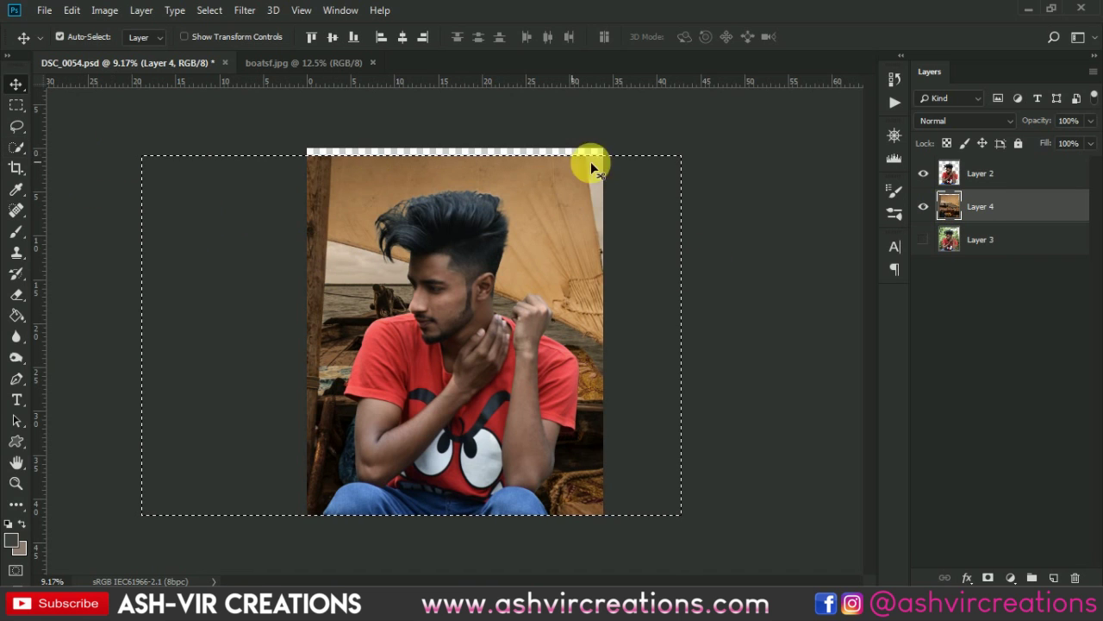
pyautogui.scroll(1, 394, 389)
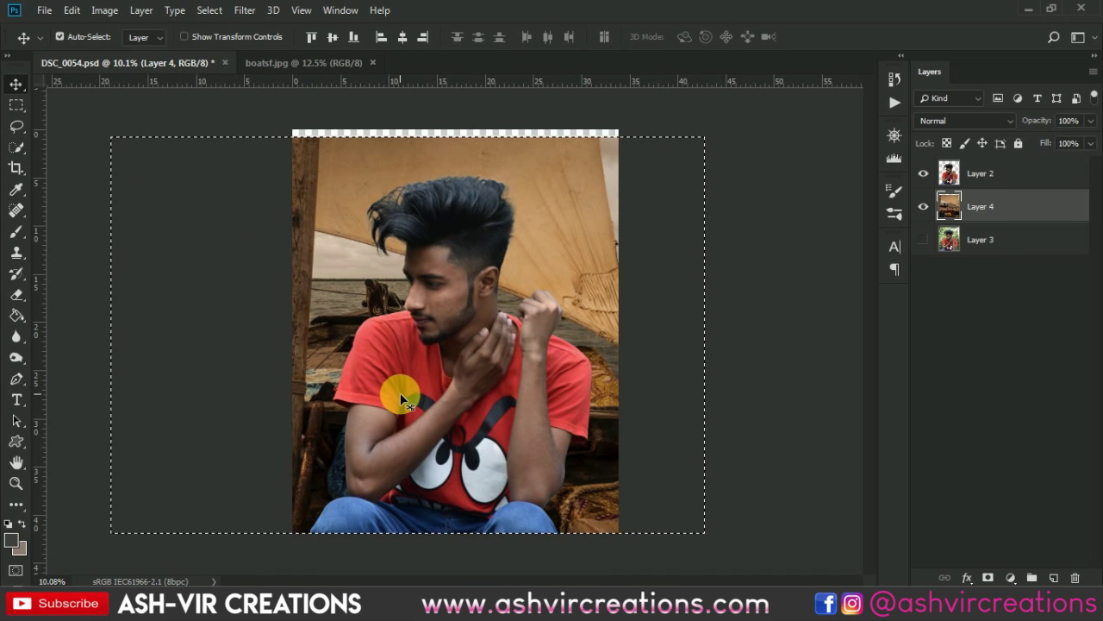
pyautogui.click(17, 167)
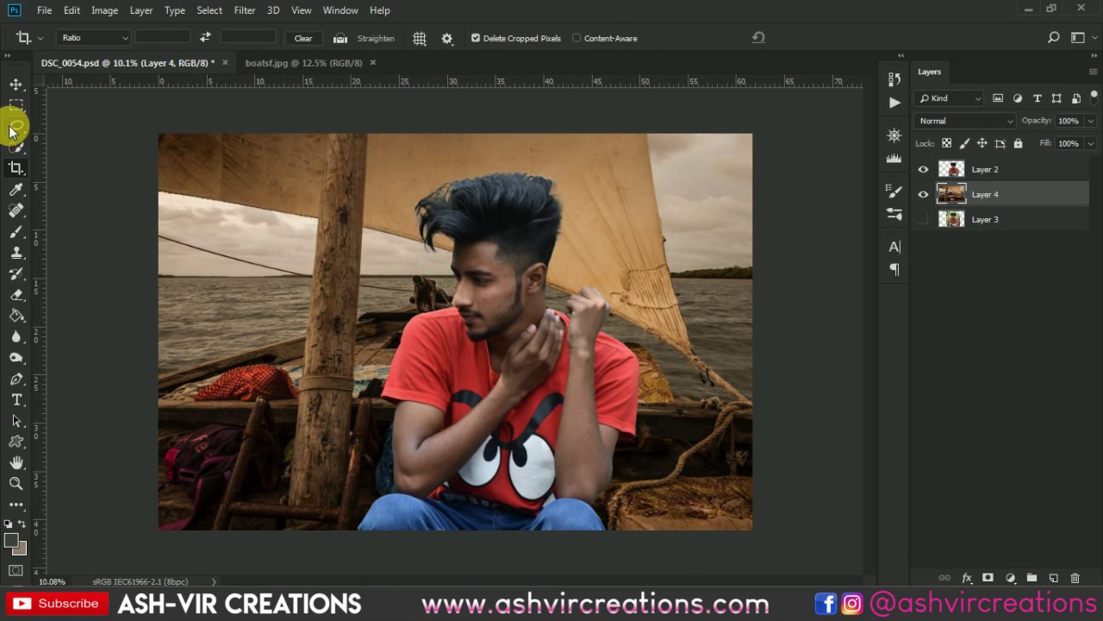
pyautogui.press('v')
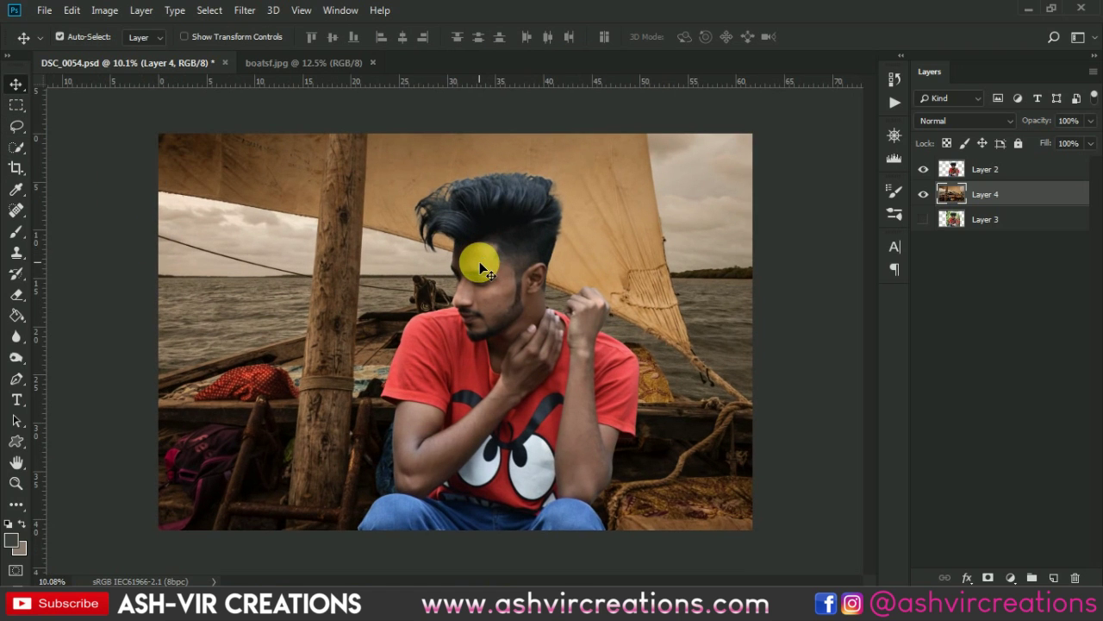
# Step: Add a Levels adjustment layer above the man's Layer 2 and clip it to that layer
pyautogui.click(1007, 174)
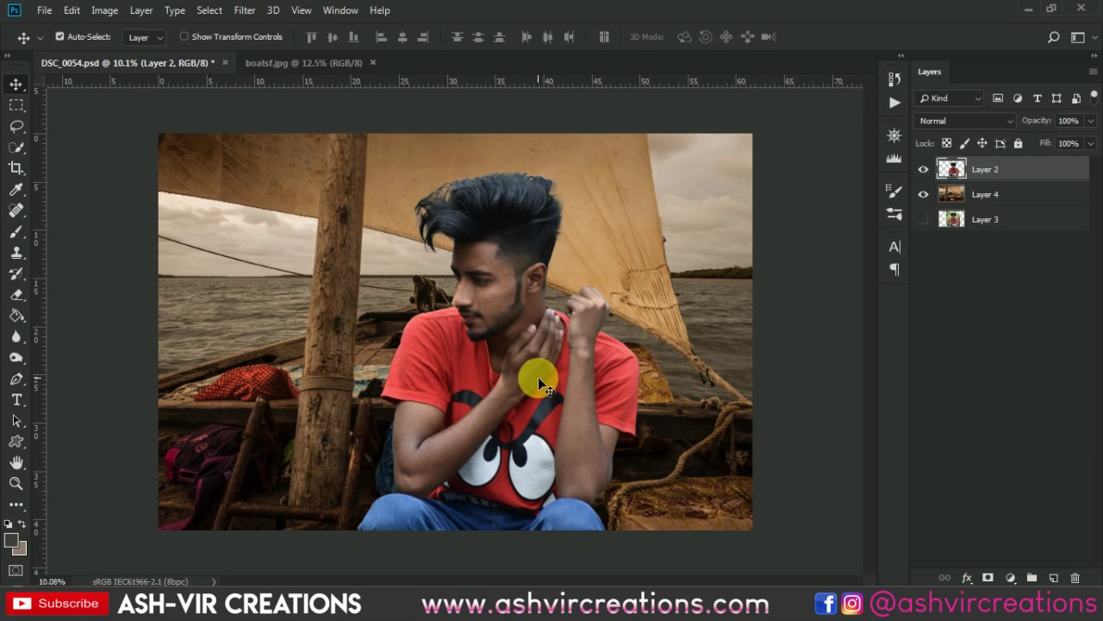
pyautogui.click(1011, 578)
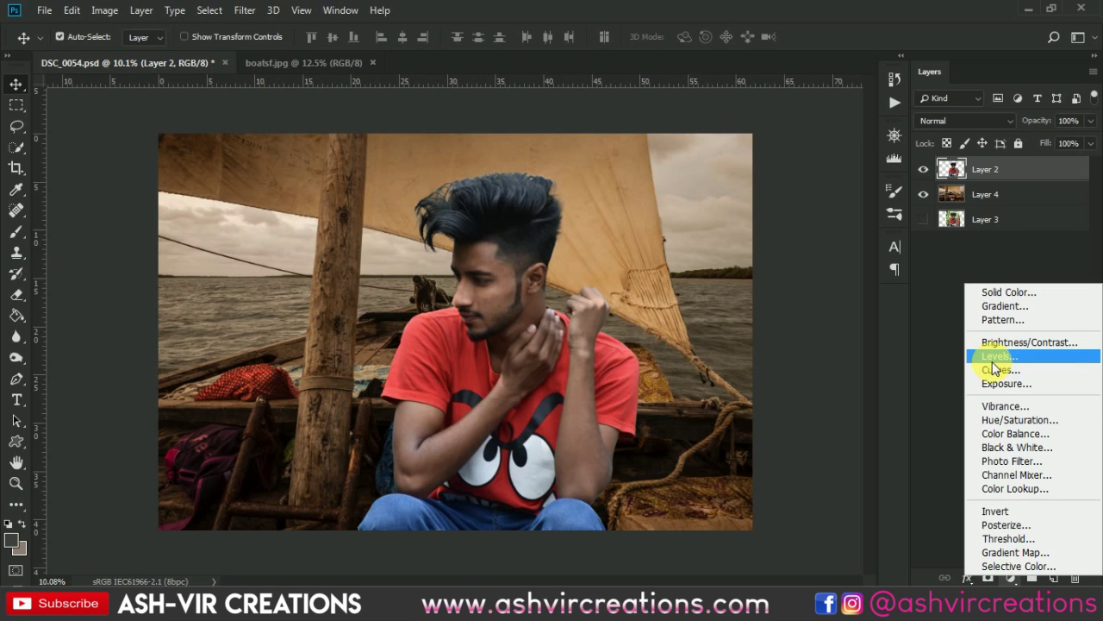
pyautogui.click(994, 356)
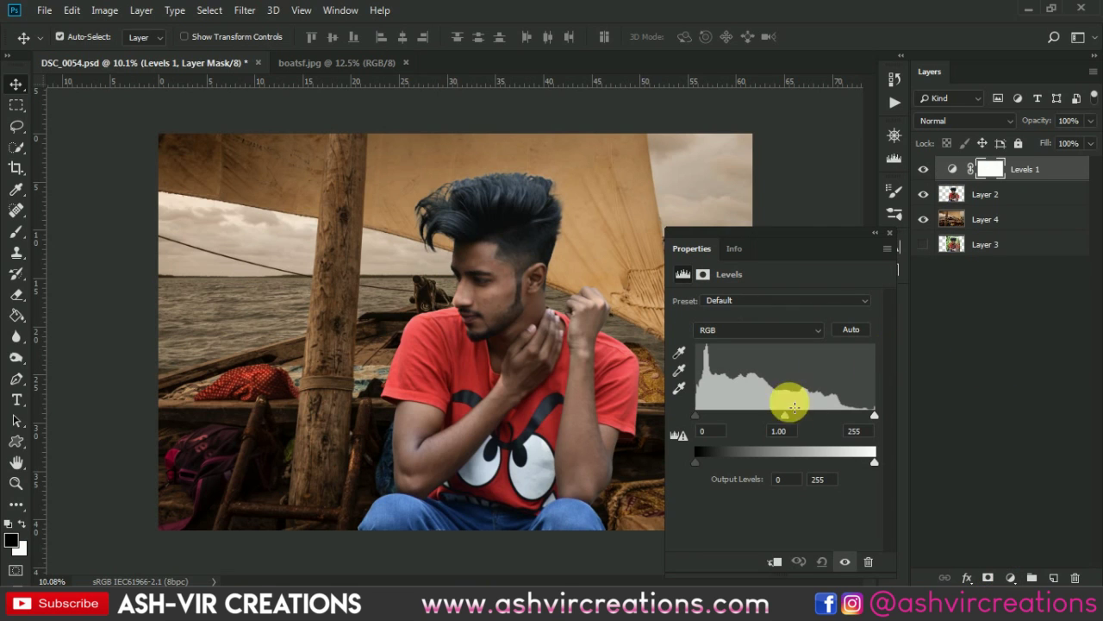
pyautogui.click(776, 562)
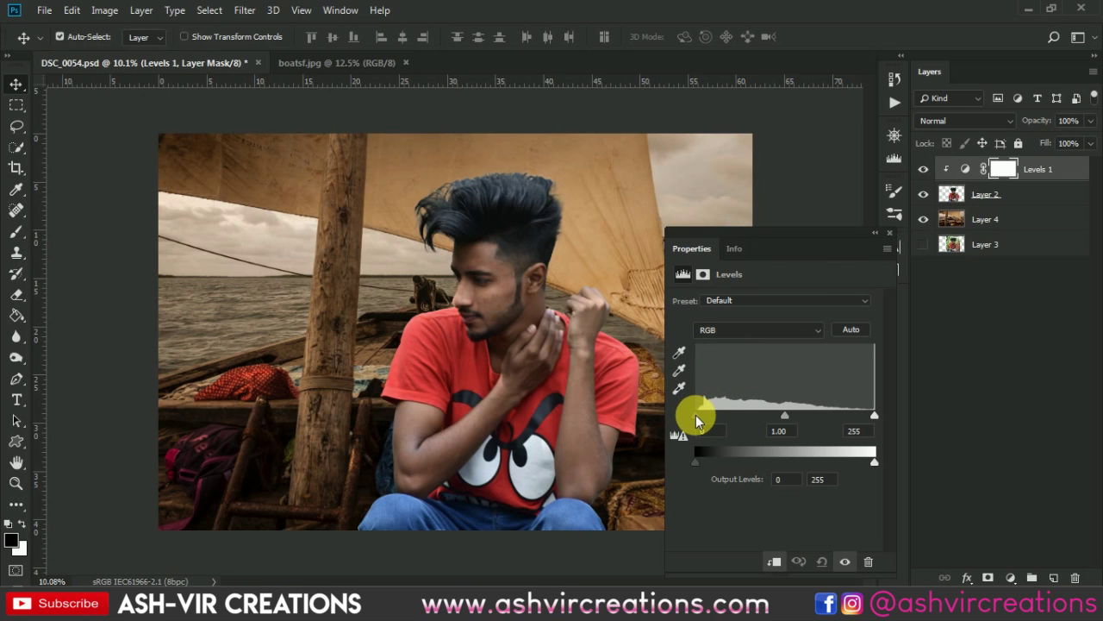
# Step: Set the man's Levels midtones to 1.17 and highlights to 242, and raise the shadow input slightly
pyautogui.moveTo(698, 419); pyautogui.dragTo(698, 418)
pyautogui.moveTo(699, 412)
pyautogui.mouseDown()
pyautogui.moveTo(708, 411)
pyautogui.moveTo(698, 413)
pyautogui.mouseUp()
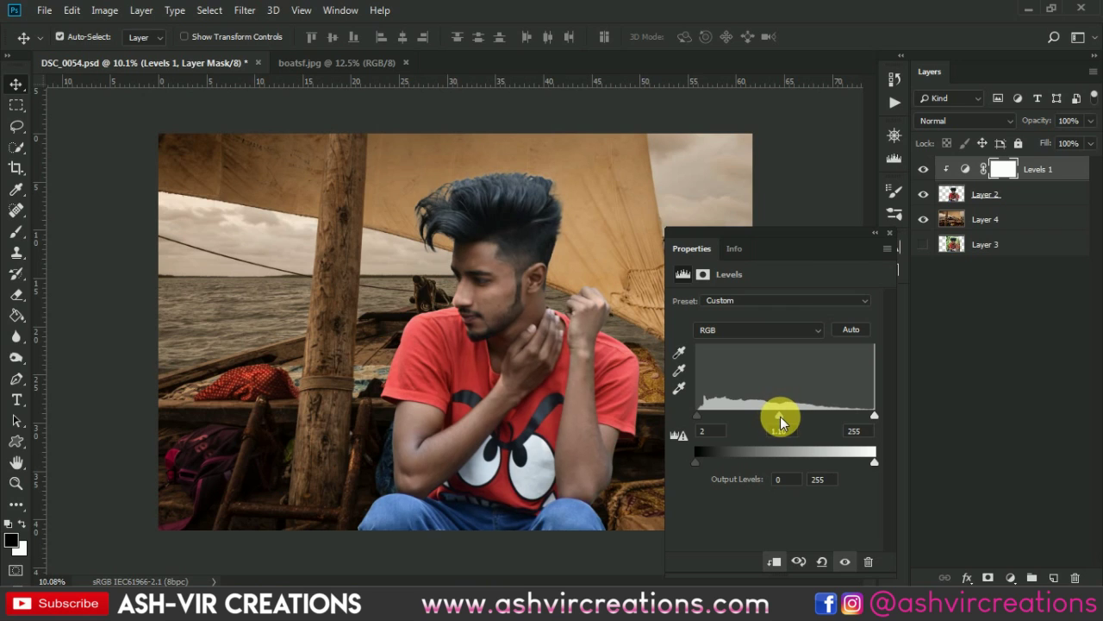
pyautogui.moveTo(780, 423); pyautogui.dragTo(772, 421)
pyautogui.moveTo(873, 414); pyautogui.dragTo(866, 415)
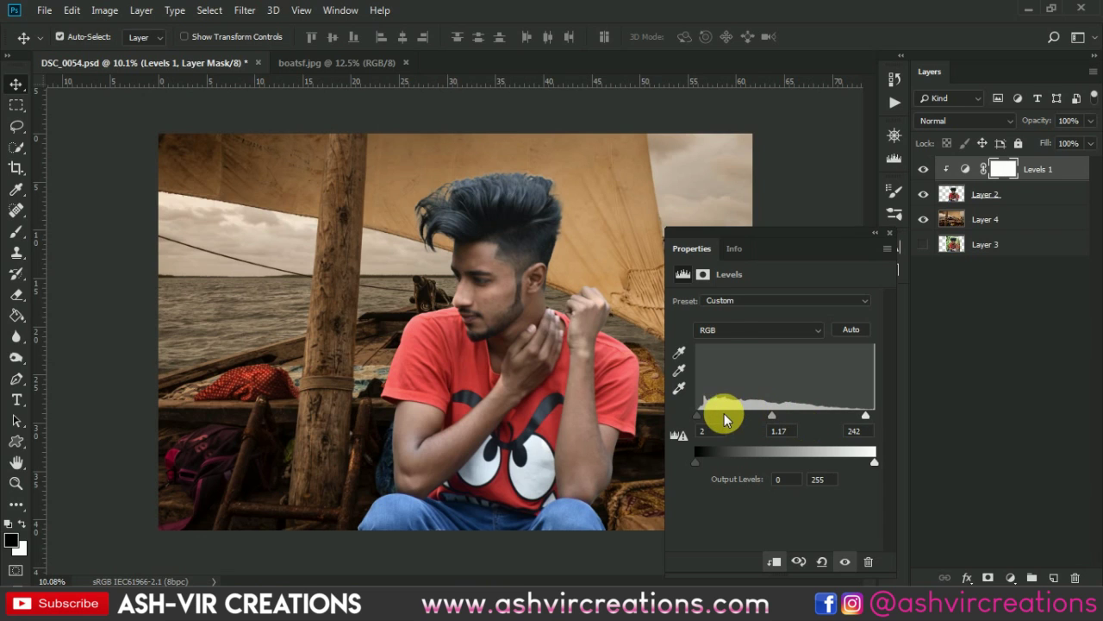
pyautogui.moveTo(698, 414); pyautogui.dragTo(700, 415)
pyautogui.click(893, 214)
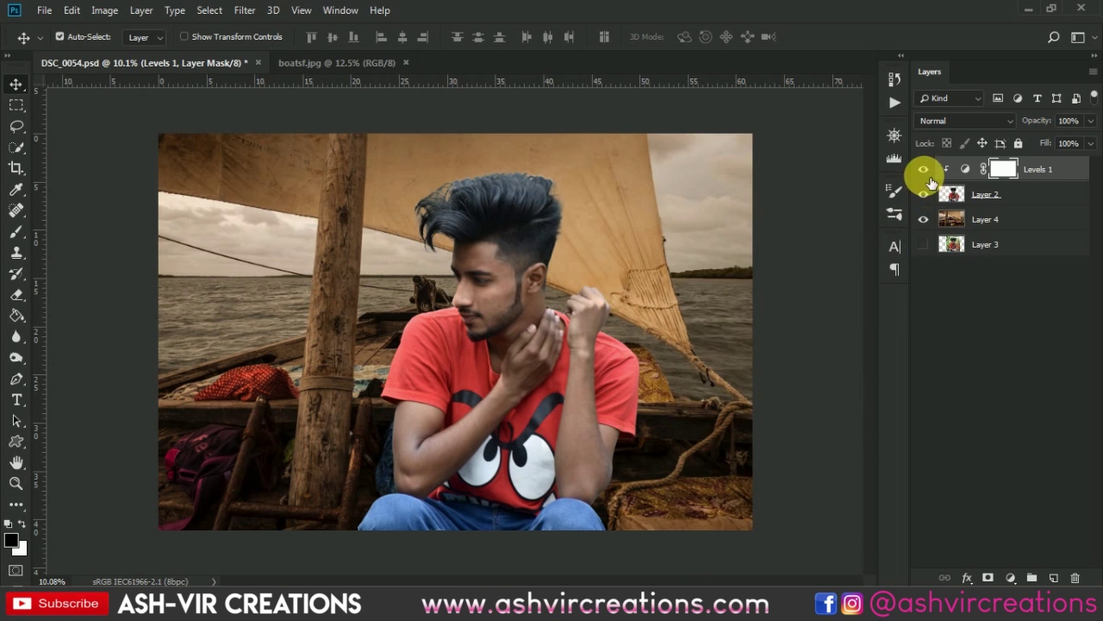
# Step: Compare the man before and after the Levels adjustment by toggling its visibility, leaving it shown
pyautogui.click(925, 171)
pyautogui.click(927, 175)
pyautogui.click(926, 175)
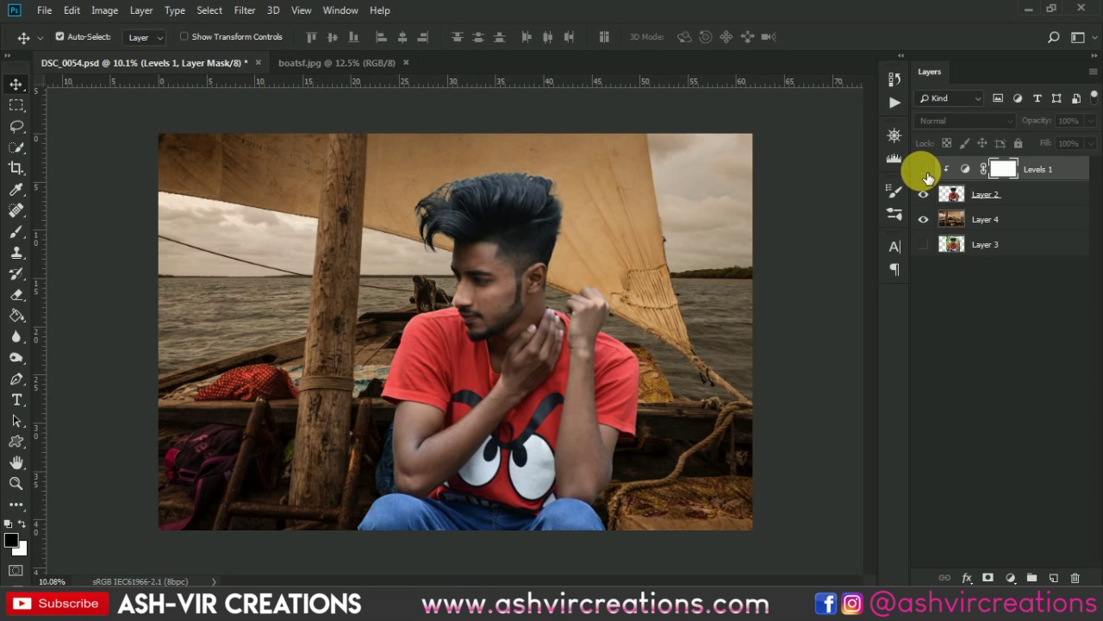
pyautogui.click(926, 172)
pyautogui.click(926, 172)
pyautogui.click(926, 175)
pyautogui.scroll(-1, 638, 272)
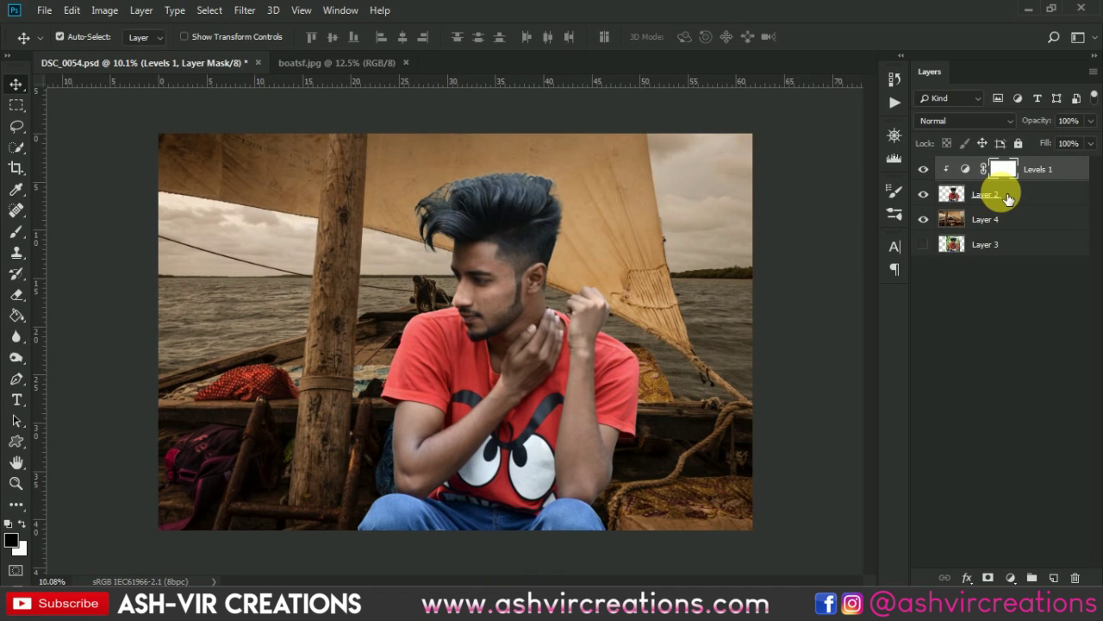
# Step: Merge the Levels 1 adjustment with Layer 2 into one layer
pyautogui.keyDown('shift'); pyautogui.click(1008, 196); pyautogui.keyUp('shift')
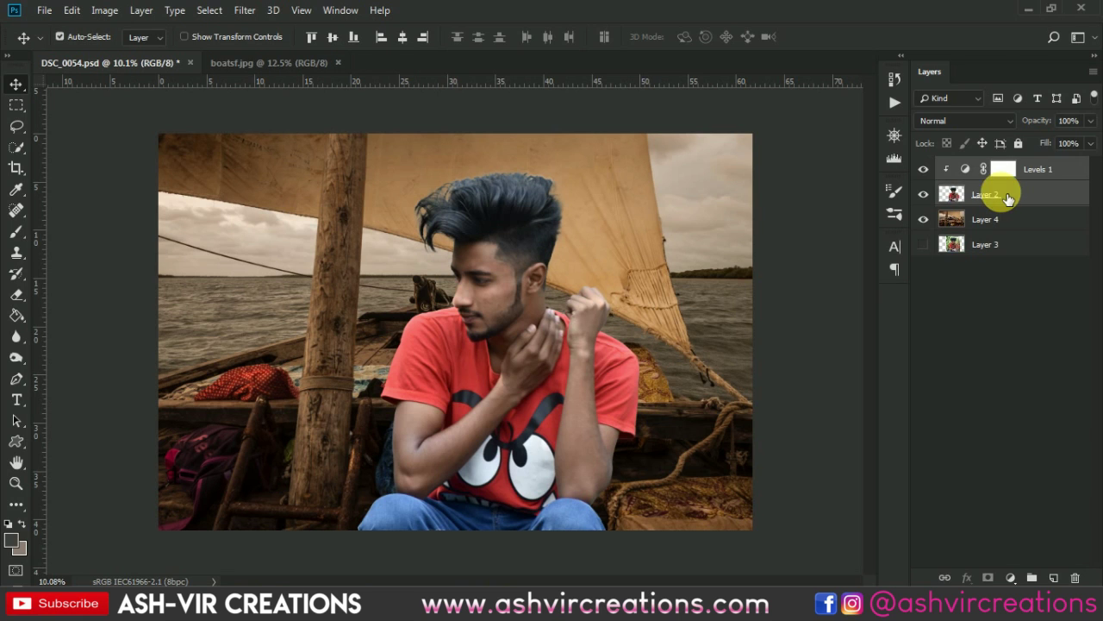
pyautogui.rightClick(1006, 198)
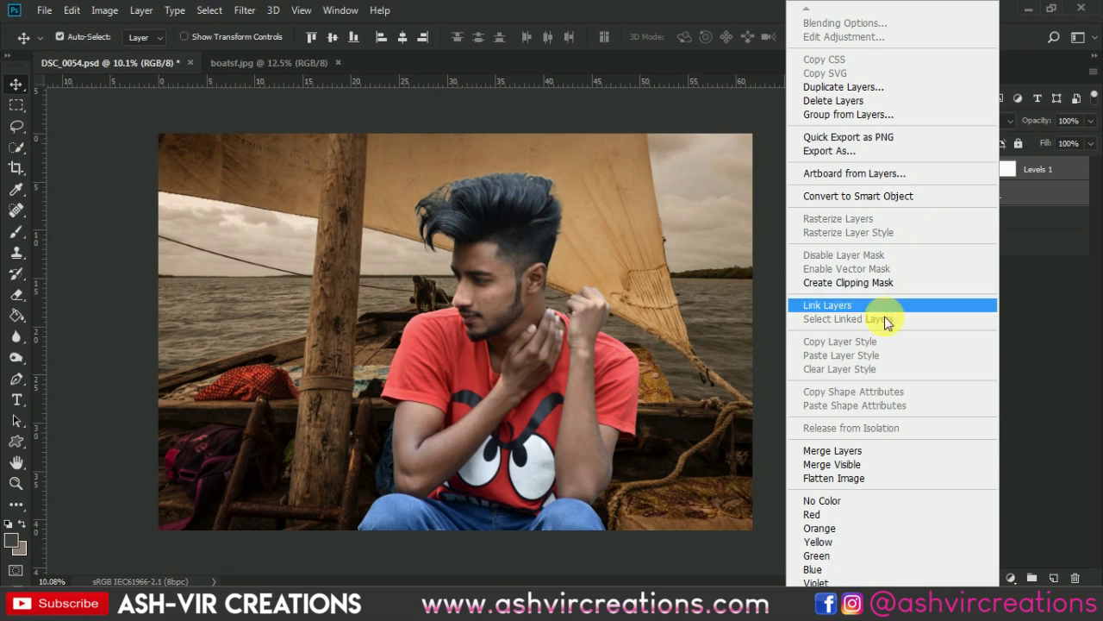
pyautogui.click(841, 448)
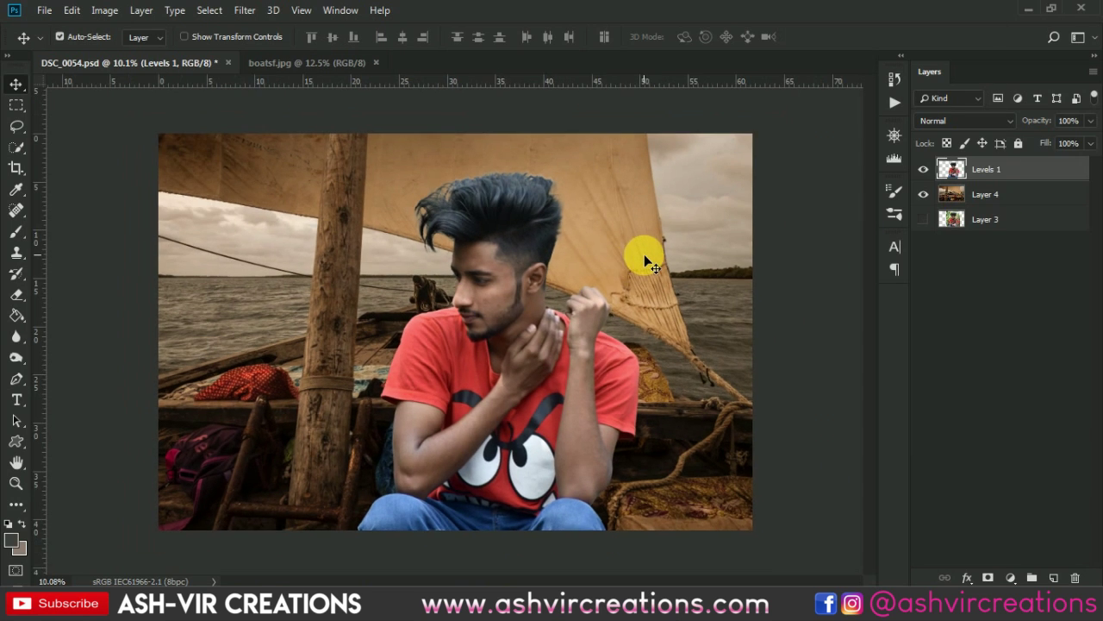
# Step: Darken the man's hair with the Burn tool at 82% exposure on midtones, then return to the Move tool
pyautogui.scroll(2, 524, 214)
pyautogui.scroll(2, 523, 212)
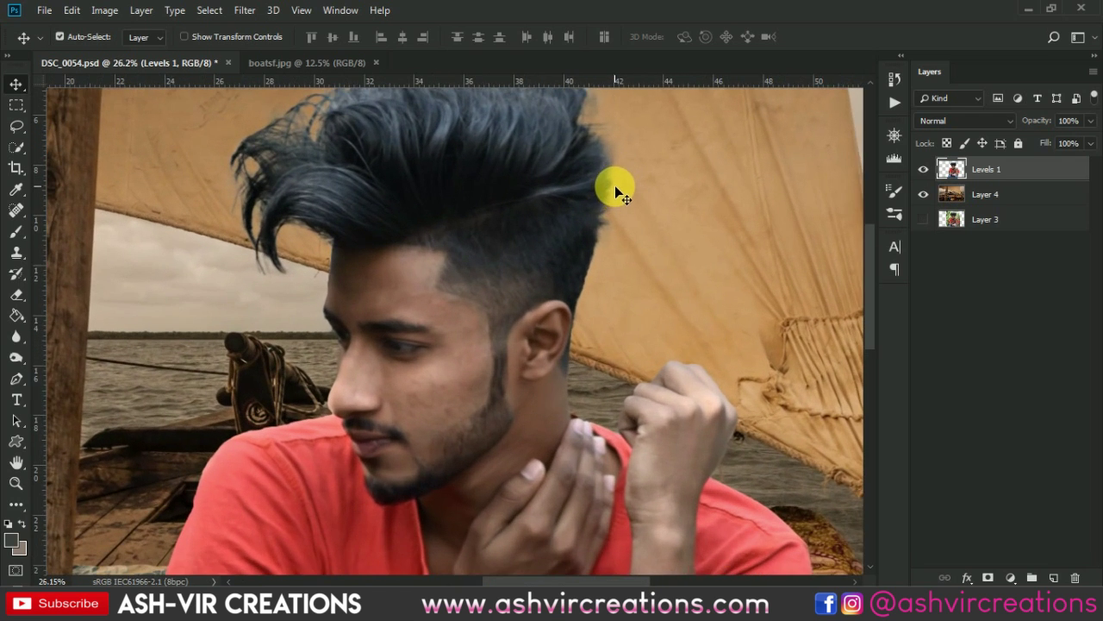
pyautogui.moveTo(600, 201); pyautogui.dragTo(670, 387)
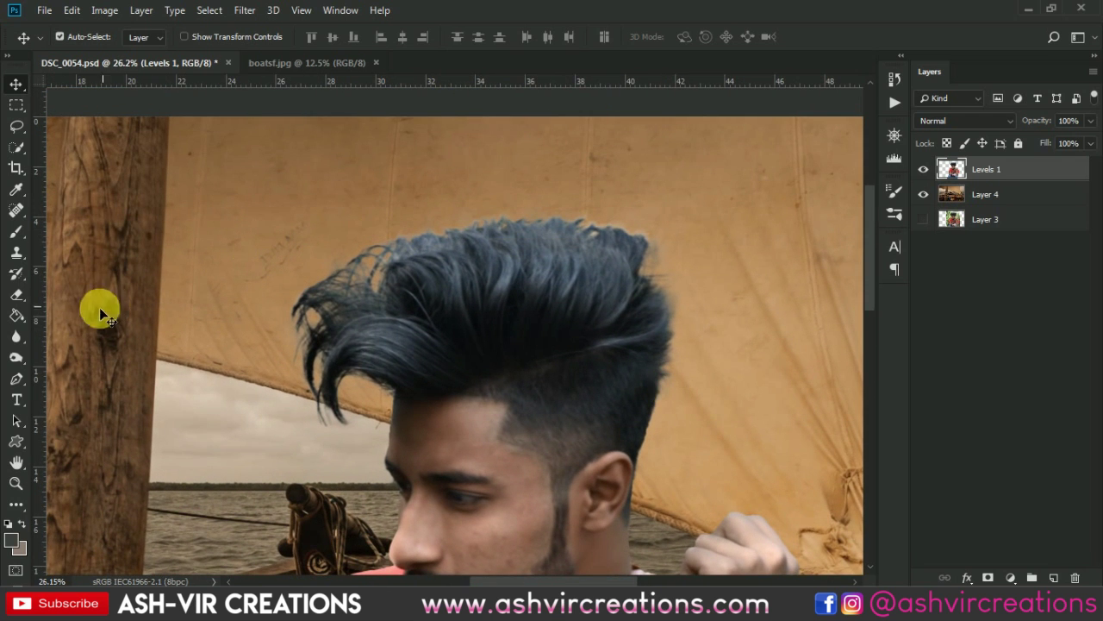
pyautogui.click(16, 356)
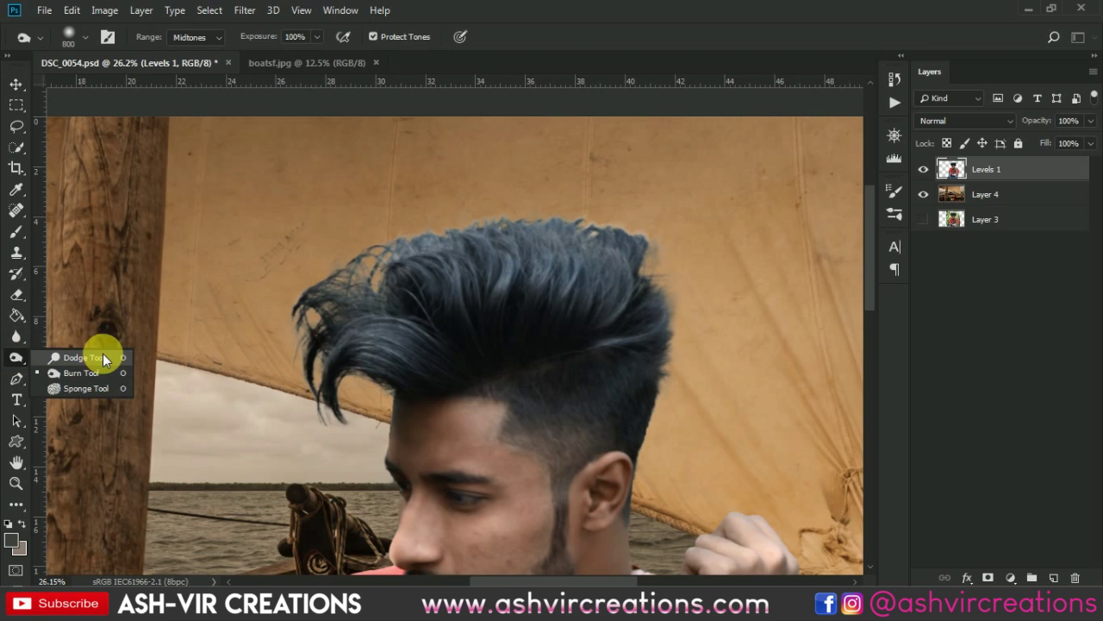
pyautogui.click(82, 372)
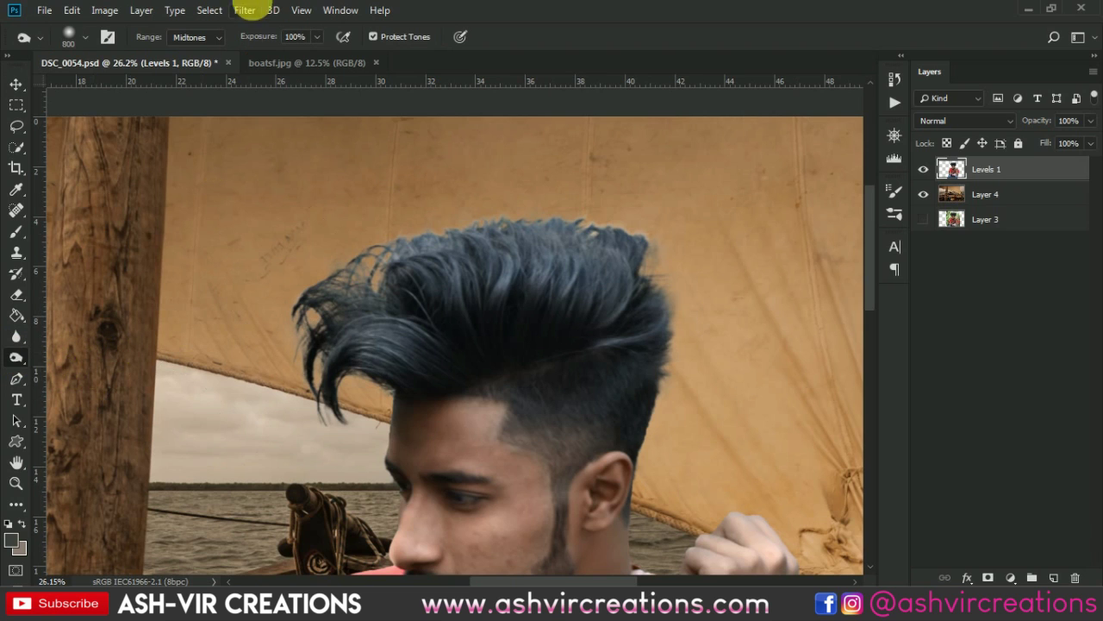
pyautogui.moveTo(276, 42); pyautogui.dragTo(261, 41)
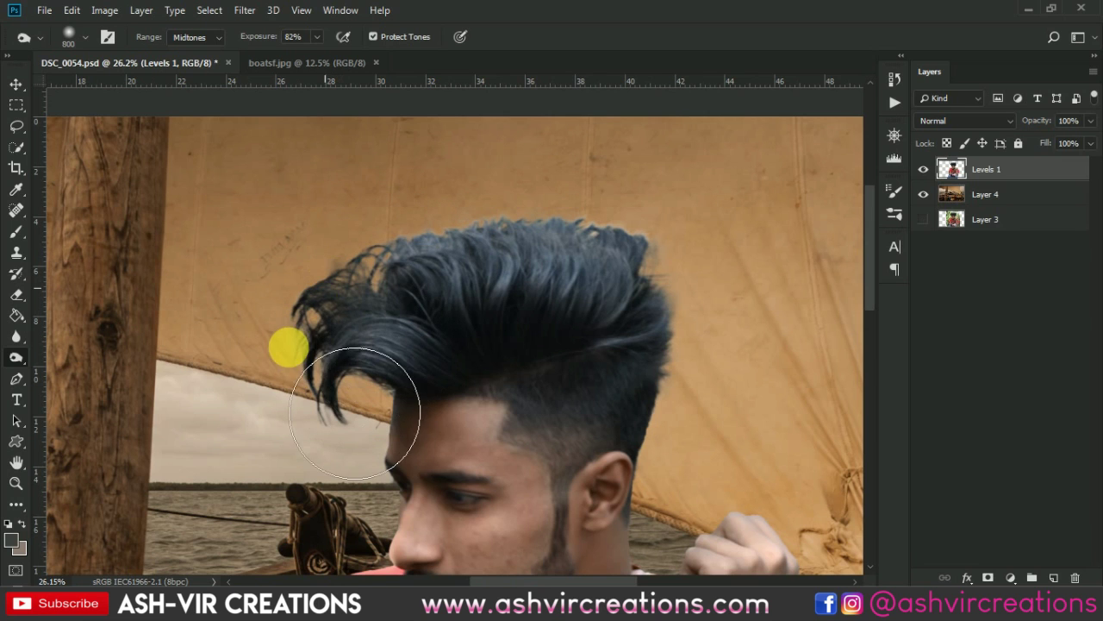
pyautogui.moveTo(358, 246)
pyautogui.mouseDown()
pyautogui.moveTo(586, 170)
pyautogui.moveTo(694, 212)
pyautogui.moveTo(699, 376)
pyautogui.moveTo(723, 405)
pyautogui.moveTo(697, 241)
pyautogui.moveTo(591, 175)
pyautogui.moveTo(332, 214)
pyautogui.moveTo(274, 367)
pyautogui.moveTo(337, 421)
pyautogui.moveTo(746, 413)
pyautogui.moveTo(712, 419)
pyautogui.moveTo(732, 319)
pyautogui.mouseUp()
pyautogui.press('v')
pyautogui.scroll(-5, 579, 265)
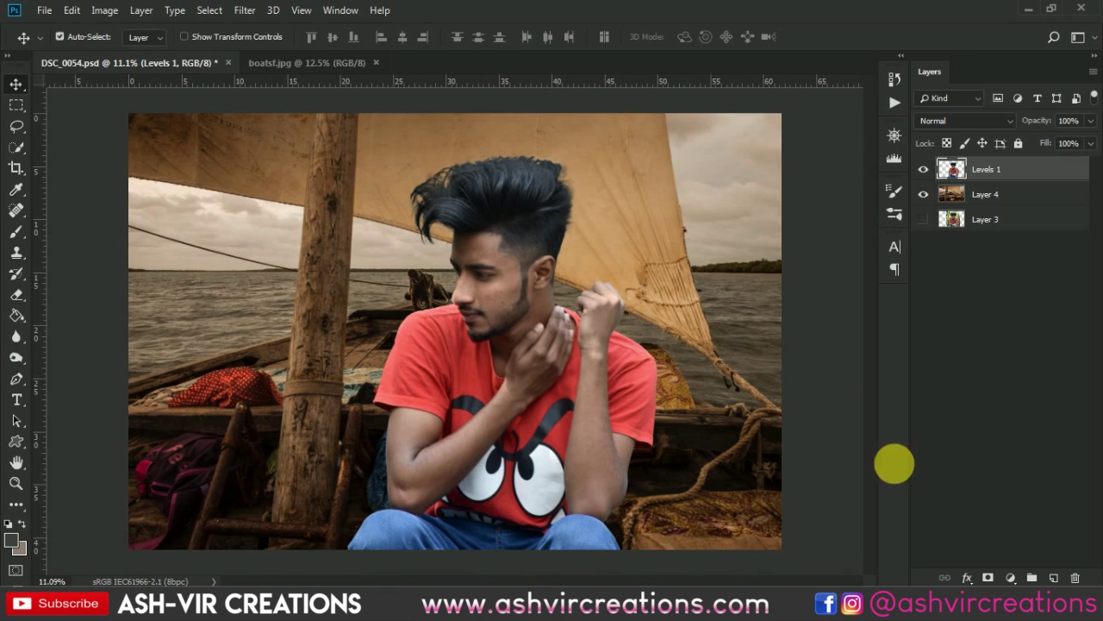
# Step: Add a Color Lookup adjustment using AVCINE-Gold Desaturated.CUBE and clip it to the man's layer
pyautogui.click(1010, 576)
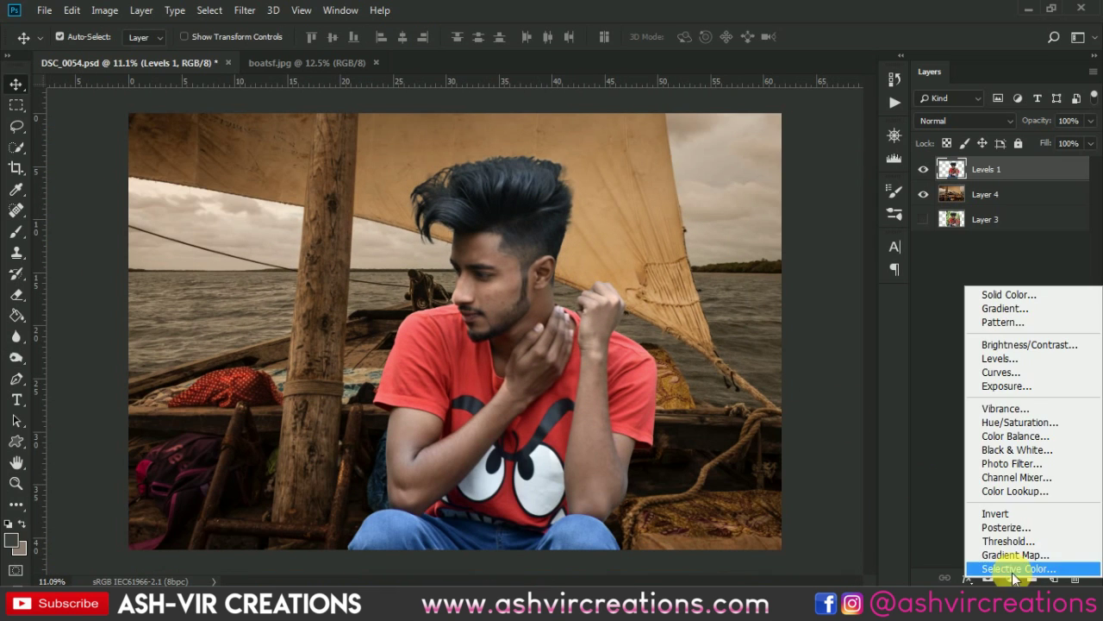
pyautogui.click(1007, 491)
pyautogui.click(756, 301)
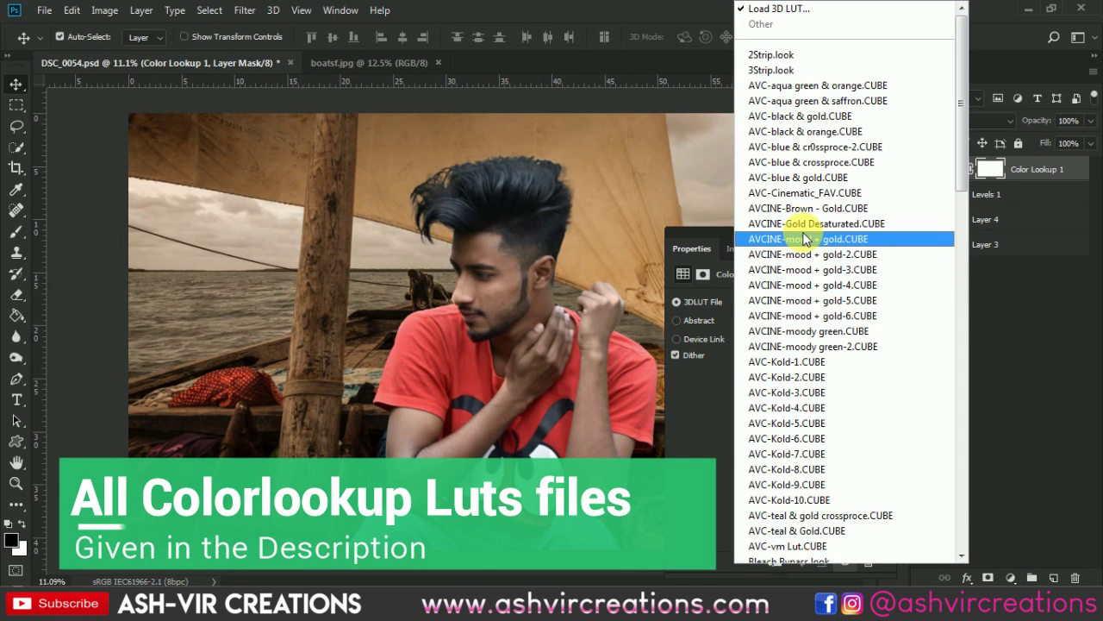
pyautogui.click(809, 226)
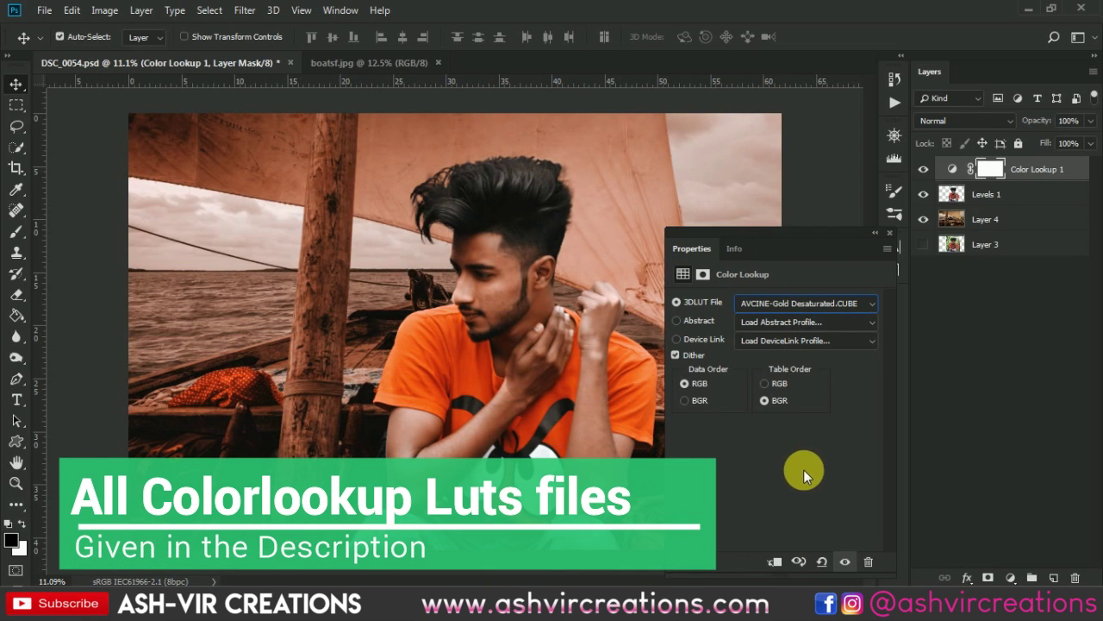
pyautogui.click(776, 561)
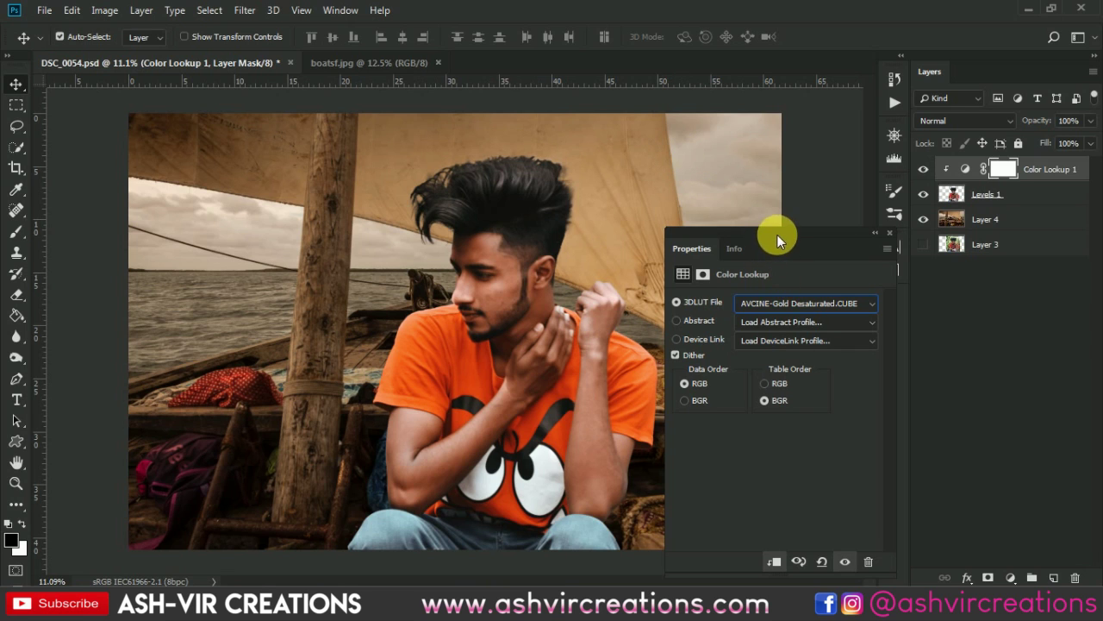
# Step: Try the neighbouring 3D LUTs and set the Color Lookup to AVCINE-mood + gold-3.CUBE
pyautogui.moveTo(776, 234); pyautogui.dragTo(740, 129)
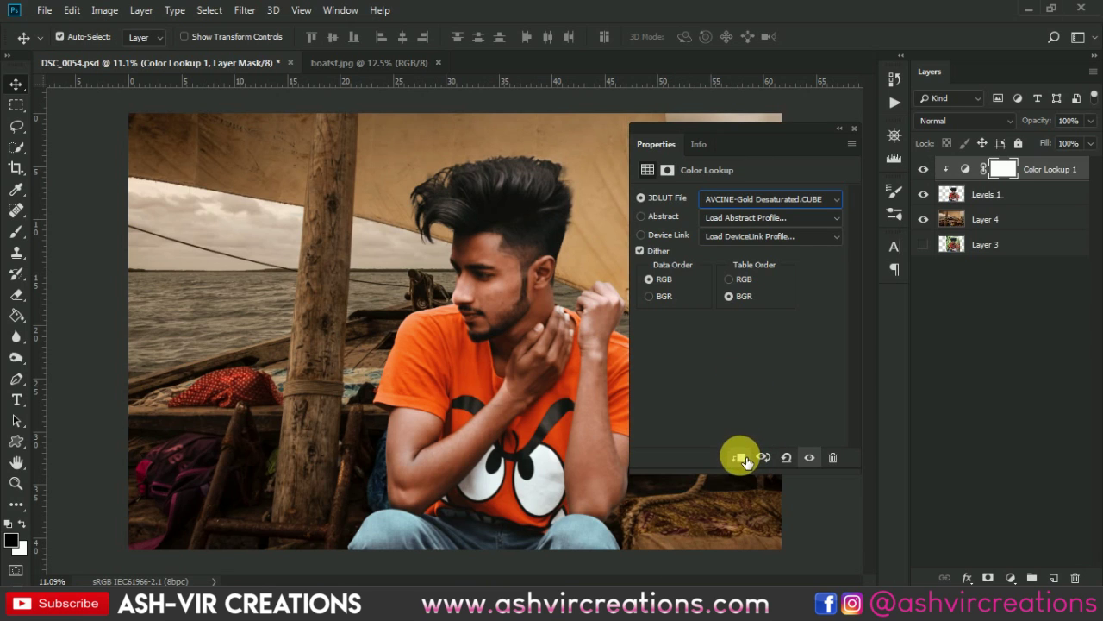
pyautogui.press('Up')
pyautogui.press('Down')
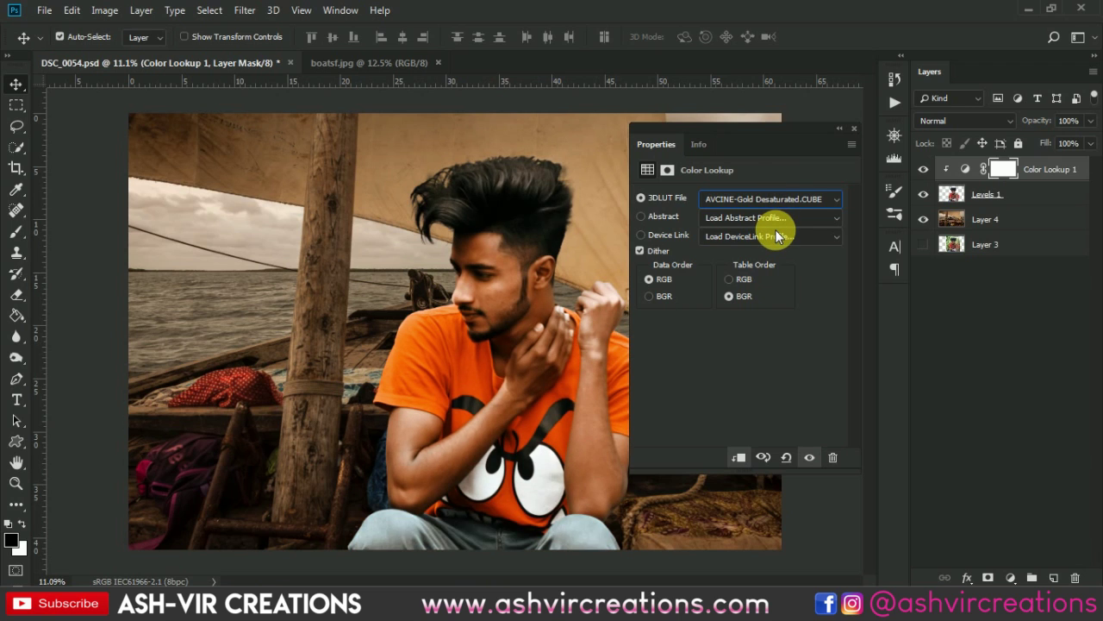
pyautogui.press('Down')
pyautogui.press('Down')
pyautogui.press('Down')
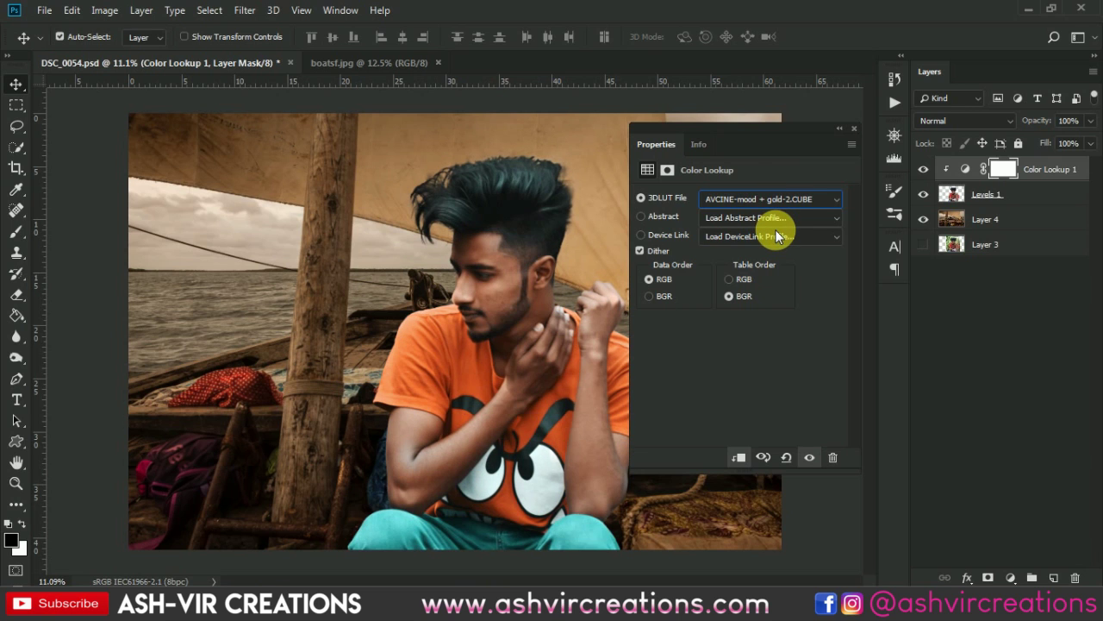
pyautogui.press('Down')
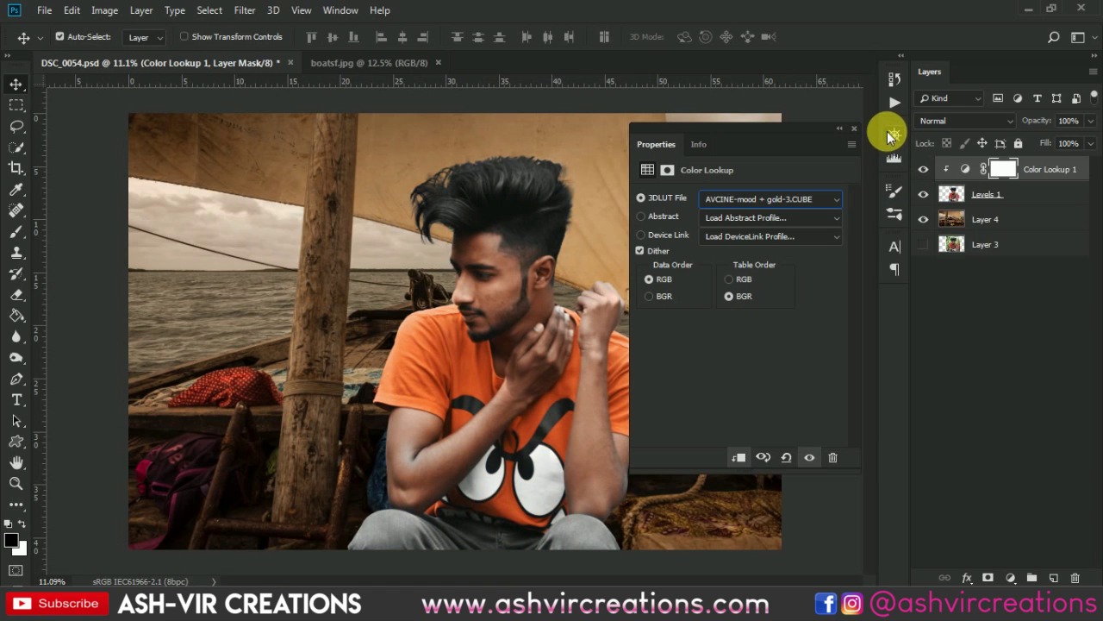
pyautogui.click(853, 127)
# Step: Compare the man with and without the Color Lookup grade by toggling its visibility, leaving it shown
pyautogui.click(924, 169)
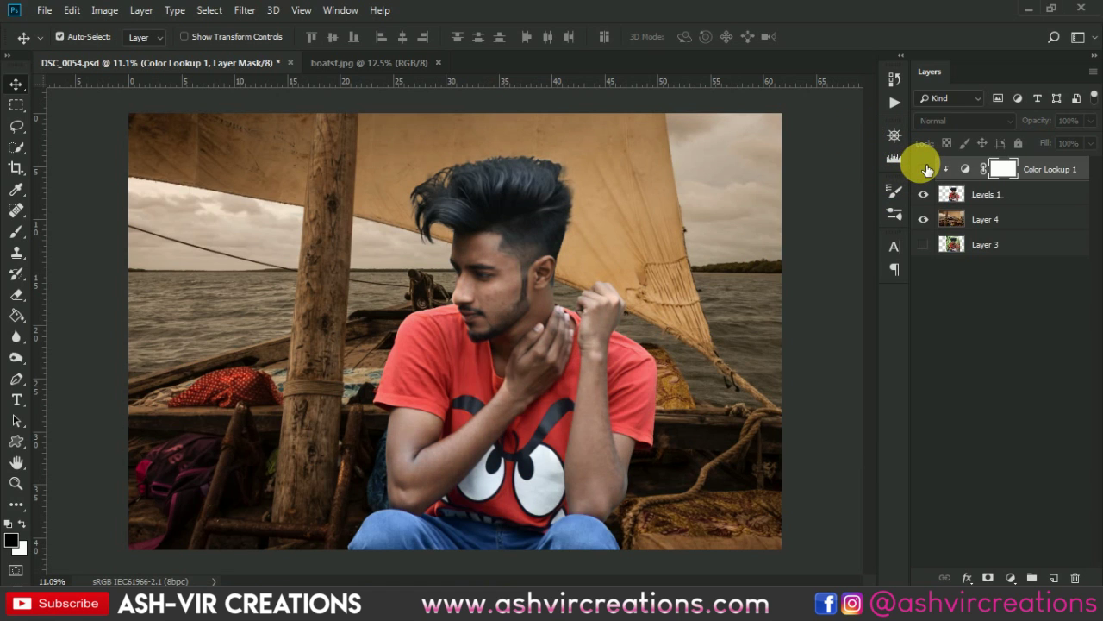
pyautogui.click(925, 169)
pyautogui.click(925, 169)
pyautogui.click(925, 169)
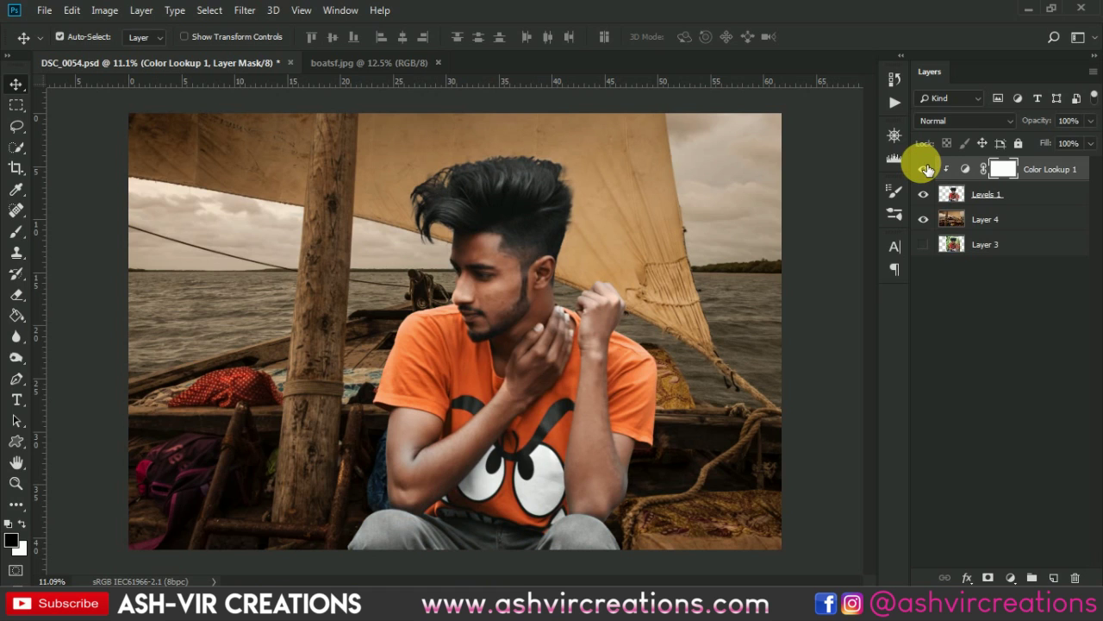
pyautogui.click(925, 169)
pyautogui.click(925, 168)
# Step: Merge the Color Lookup 1 adjustment with the man's Levels 1 layer
pyautogui.click(1019, 193)
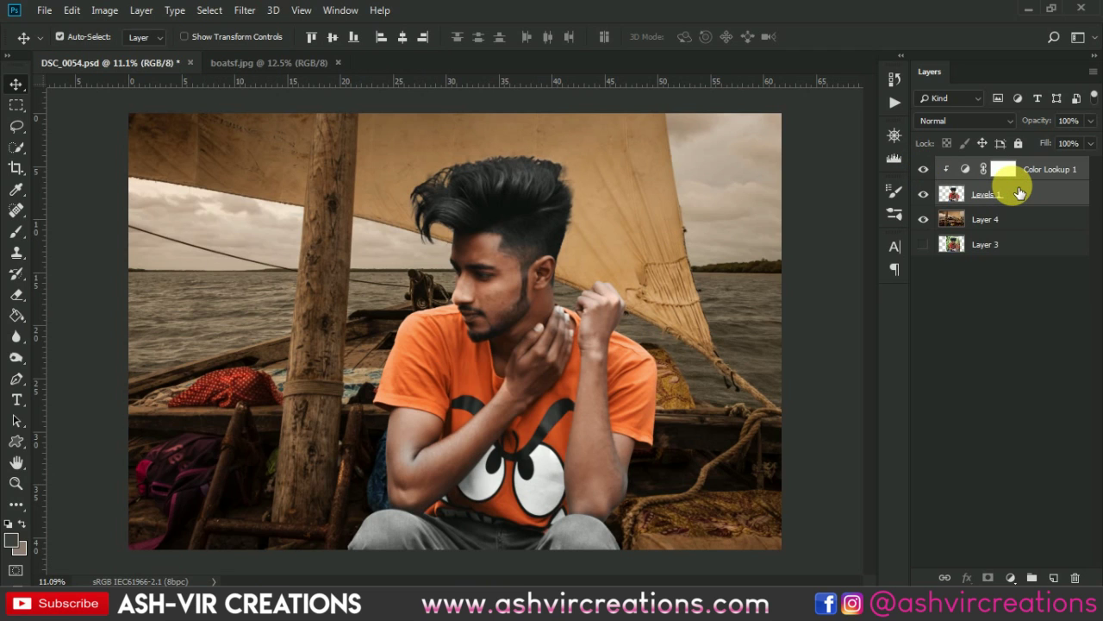
pyautogui.rightClick(1010, 188)
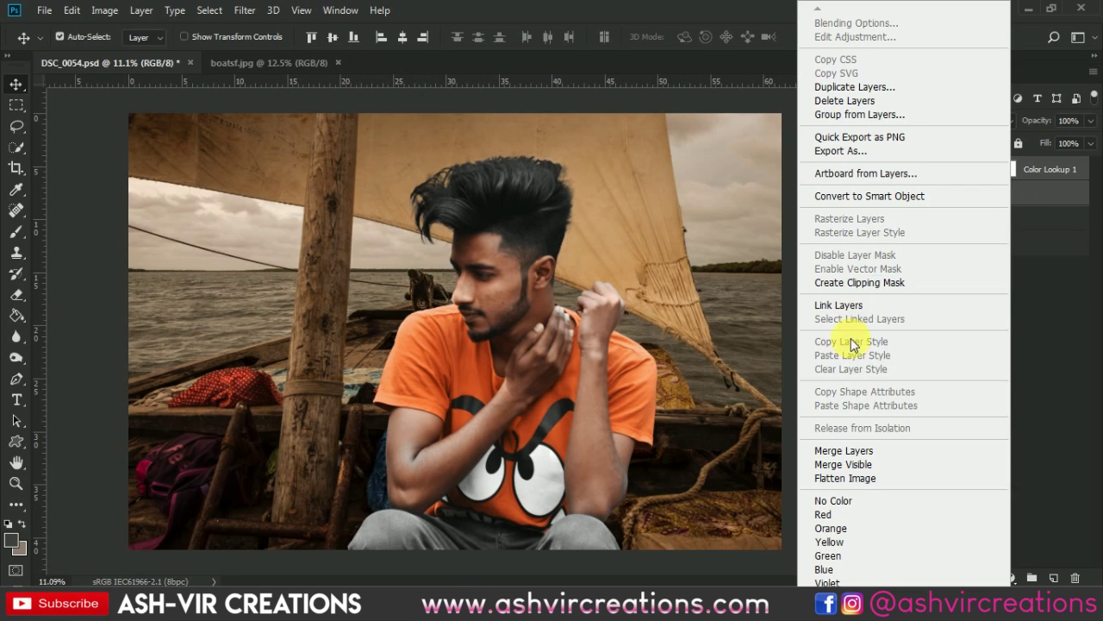
pyautogui.click(851, 448)
pyautogui.scroll(5, 505, 316)
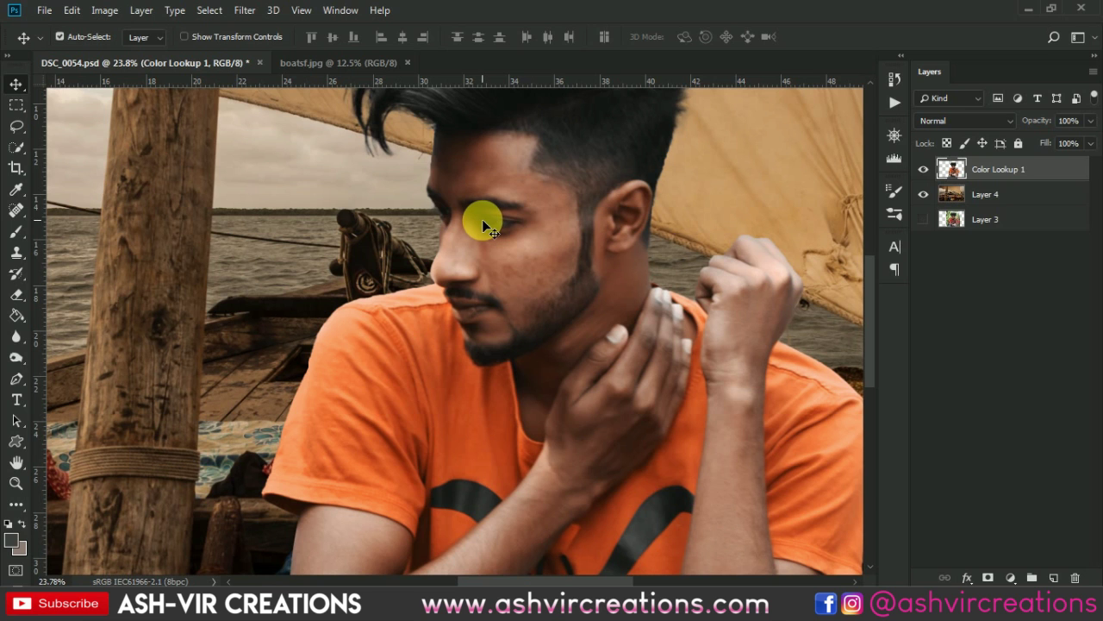
# Step: Set up the Blur tool with a Hard Round brush at 100 px and 100% strength for the man's layer
pyautogui.scroll(-2, 483, 226)
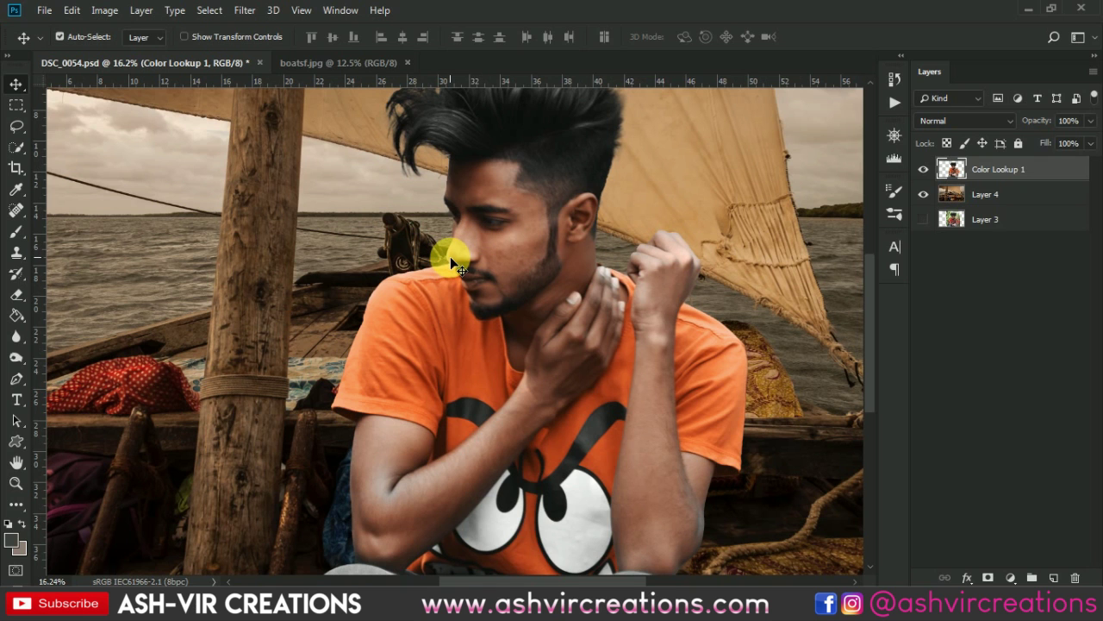
pyautogui.scroll(-2, 449, 258)
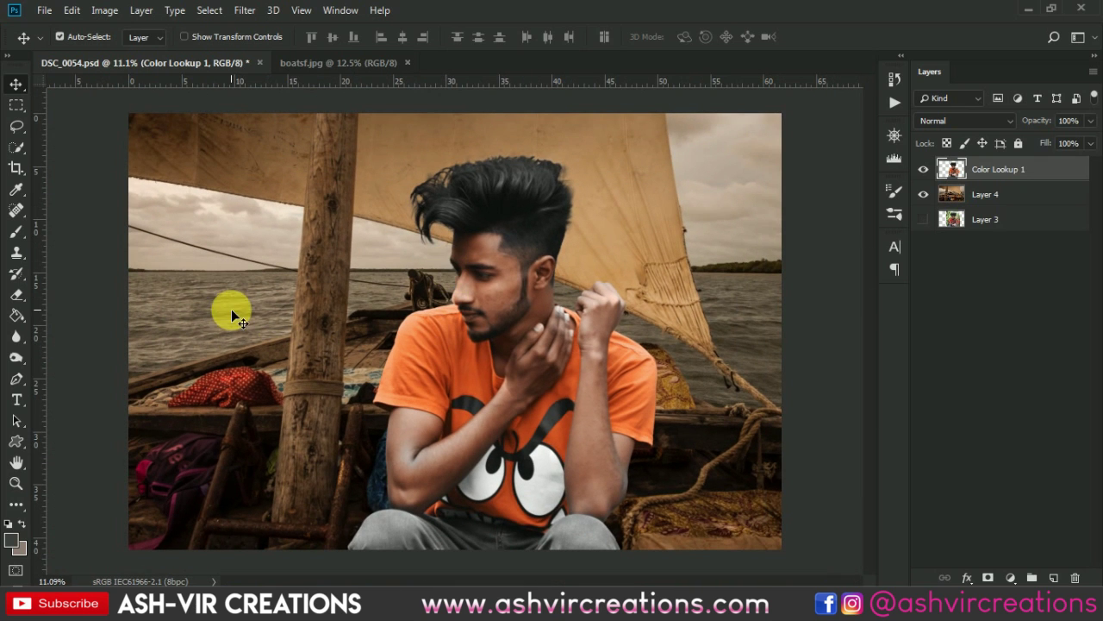
pyautogui.scroll(3, 407, 468)
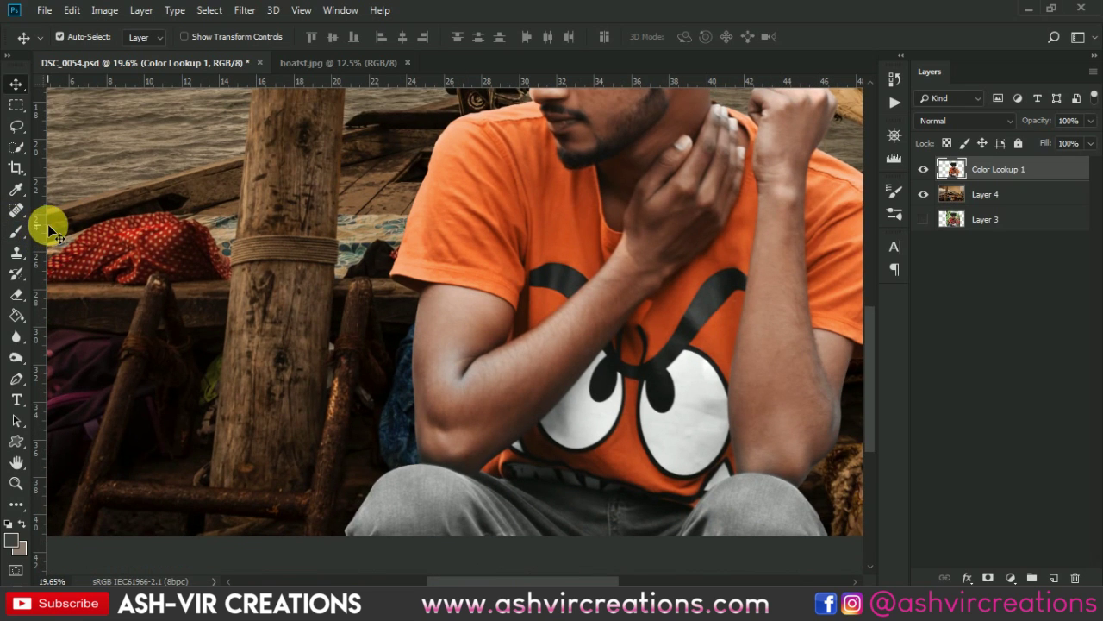
pyautogui.click(16, 231)
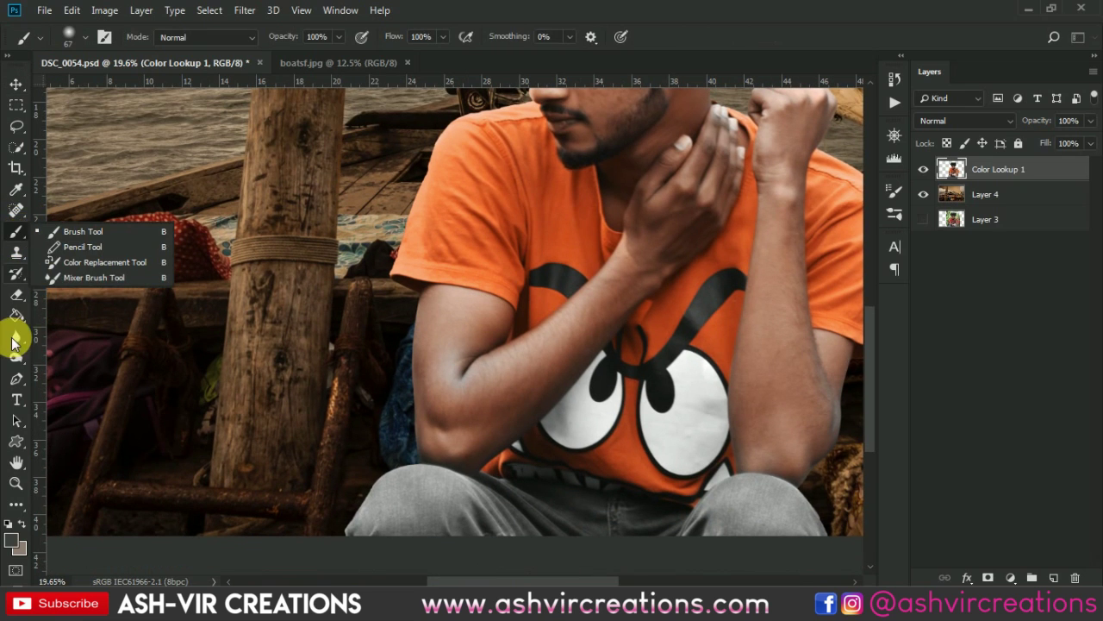
pyautogui.click(15, 337)
pyautogui.click(69, 337)
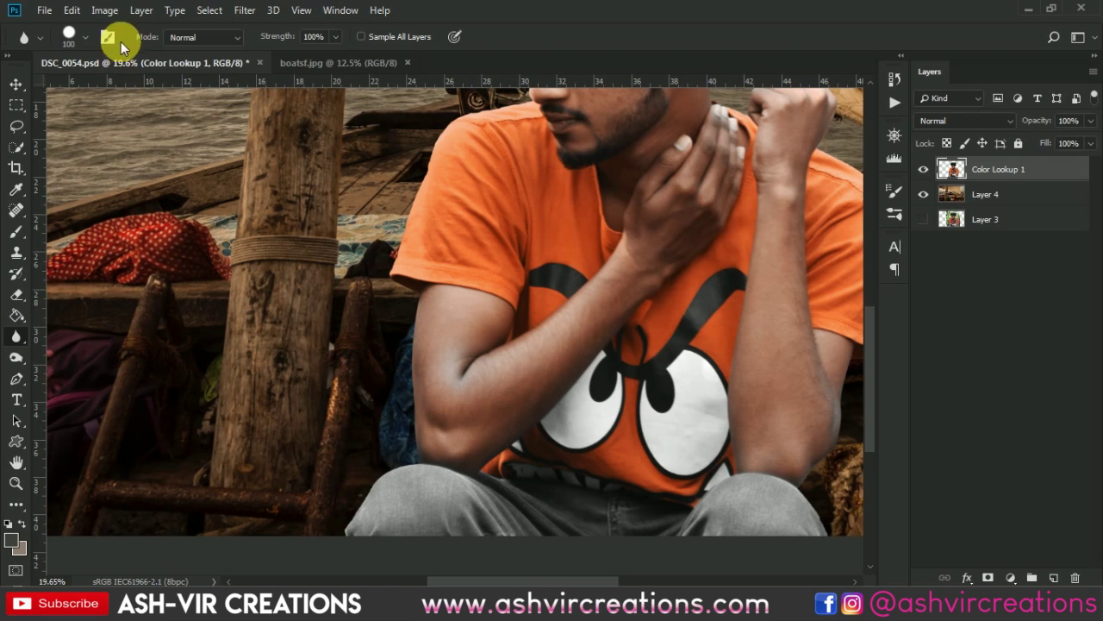
pyautogui.rightClick(338, 235)
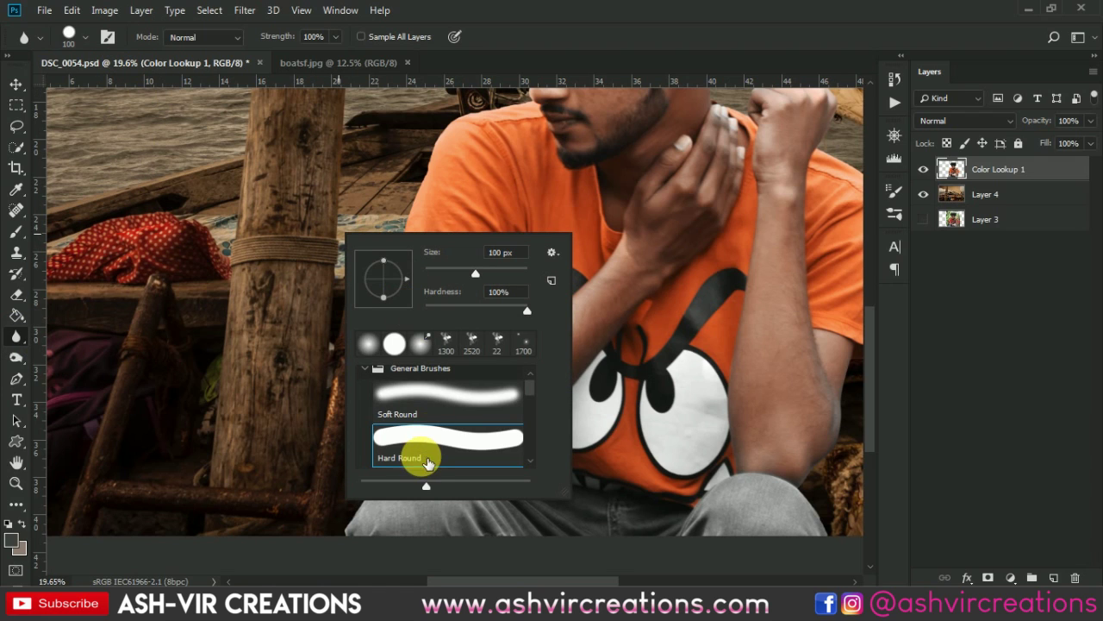
pyautogui.doubleClick(402, 448)
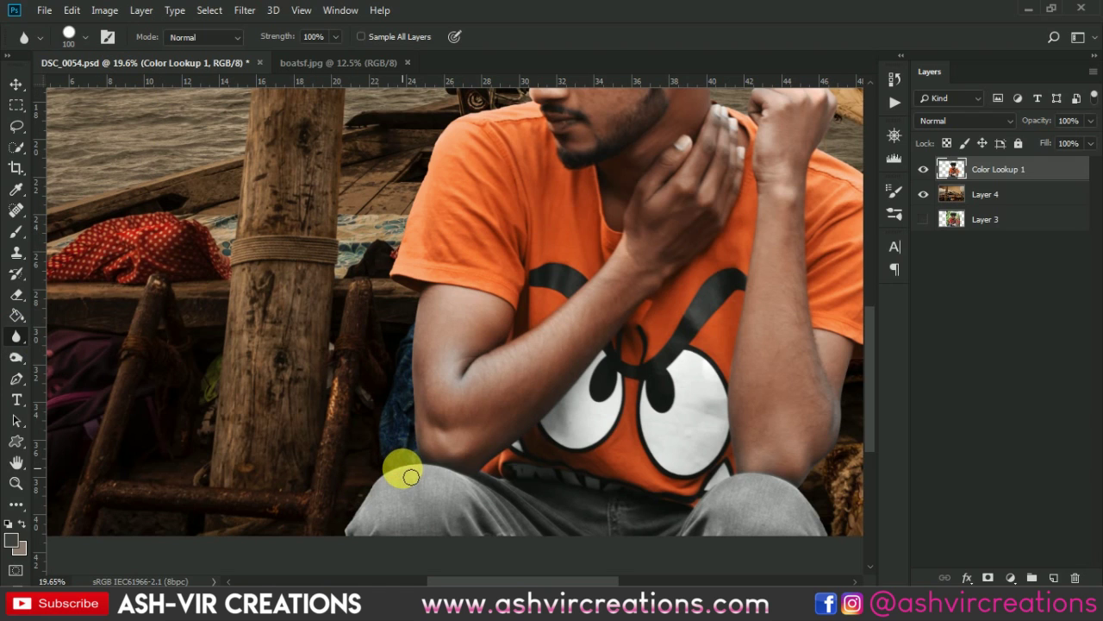
# Step: Blur the man's cut-out edge along the bent elbow, upper arm, orange sleeve and shoulder beside the wooden mast
pyautogui.scroll(3, 378, 401)
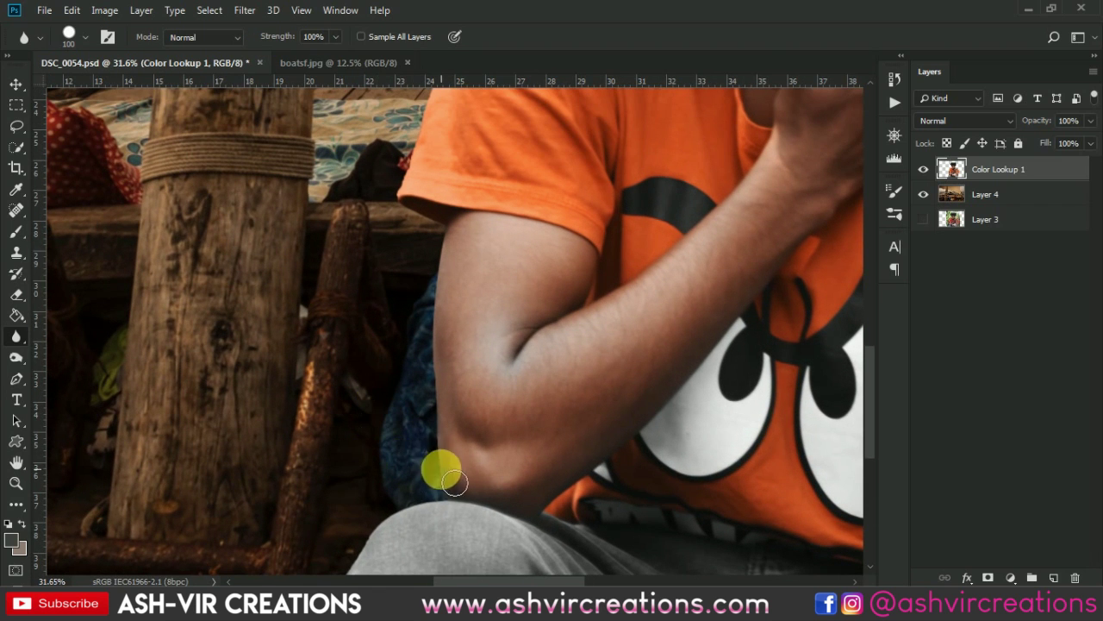
pyautogui.moveTo(448, 419); pyautogui.dragTo(506, 341)
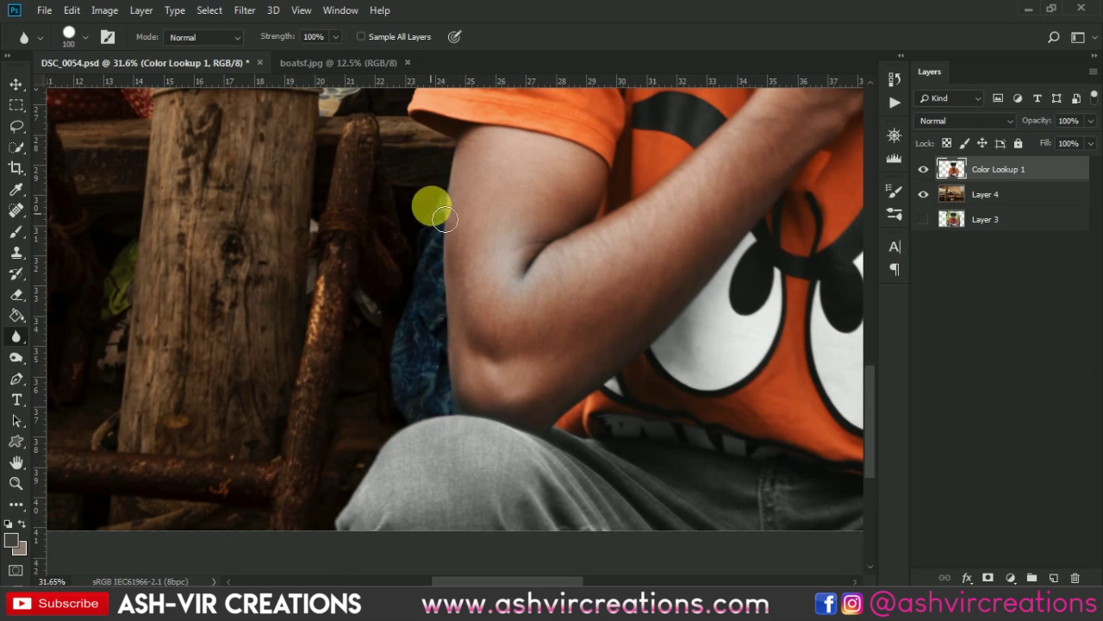
pyautogui.moveTo(432, 206)
pyautogui.mouseDown()
pyautogui.moveTo(452, 364)
pyautogui.moveTo(473, 207)
pyautogui.moveTo(455, 223)
pyautogui.moveTo(472, 401)
pyautogui.moveTo(468, 205)
pyautogui.moveTo(543, 377)
pyautogui.mouseUp()
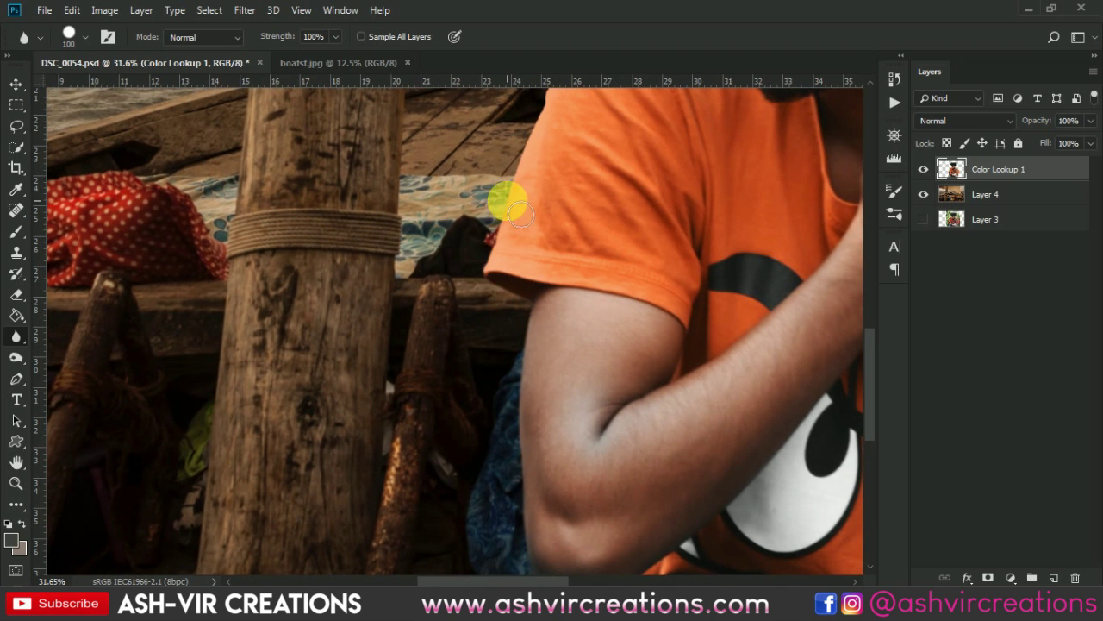
pyautogui.moveTo(554, 207); pyautogui.dragTo(525, 423)
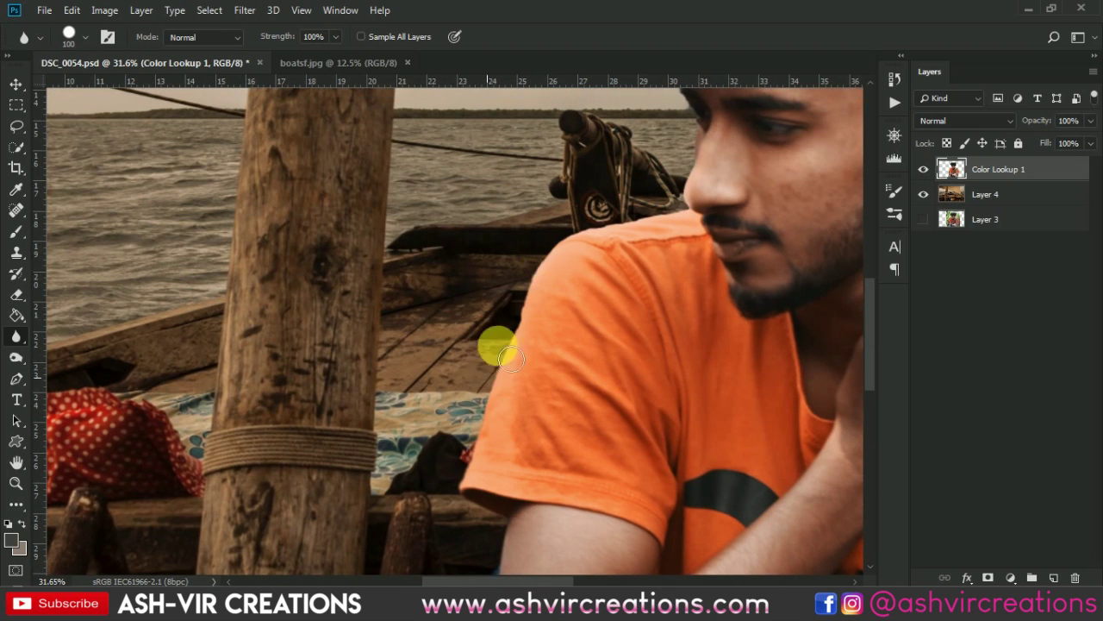
pyautogui.moveTo(509, 356)
pyautogui.mouseDown()
pyautogui.moveTo(523, 309)
pyautogui.moveTo(477, 464)
pyautogui.moveTo(481, 485)
pyautogui.moveTo(490, 402)
pyautogui.moveTo(540, 250)
pyautogui.moveTo(528, 318)
pyautogui.moveTo(600, 226)
pyautogui.moveTo(685, 219)
pyautogui.moveTo(594, 235)
pyautogui.moveTo(692, 229)
pyautogui.moveTo(683, 362)
pyautogui.moveTo(681, 347)
pyautogui.moveTo(698, 353)
pyautogui.moveTo(687, 337)
pyautogui.moveTo(705, 270)
pyautogui.moveTo(659, 461)
pyautogui.moveTo(650, 368)
pyautogui.moveTo(664, 330)
pyautogui.moveTo(676, 335)
pyautogui.moveTo(667, 448)
pyautogui.moveTo(674, 425)
pyautogui.moveTo(687, 439)
pyautogui.moveTo(616, 307)
pyautogui.moveTo(630, 332)
pyautogui.moveTo(652, 325)
pyautogui.moveTo(641, 310)
pyautogui.moveTo(657, 323)
pyautogui.moveTo(648, 306)
pyautogui.moveTo(664, 322)
pyautogui.moveTo(637, 321)
pyautogui.moveTo(634, 369)
pyautogui.moveTo(596, 374)
pyautogui.moveTo(564, 248)
pyautogui.moveTo(671, 247)
pyautogui.moveTo(665, 232)
pyautogui.moveTo(271, 239)
pyautogui.mouseUp()
# Step: Enlarge the Blur brush to 175 px and soften the cut-out edge around the man's hair and the back of his head
pyautogui.press(']')
pyautogui.press(']')
pyautogui.press(']')
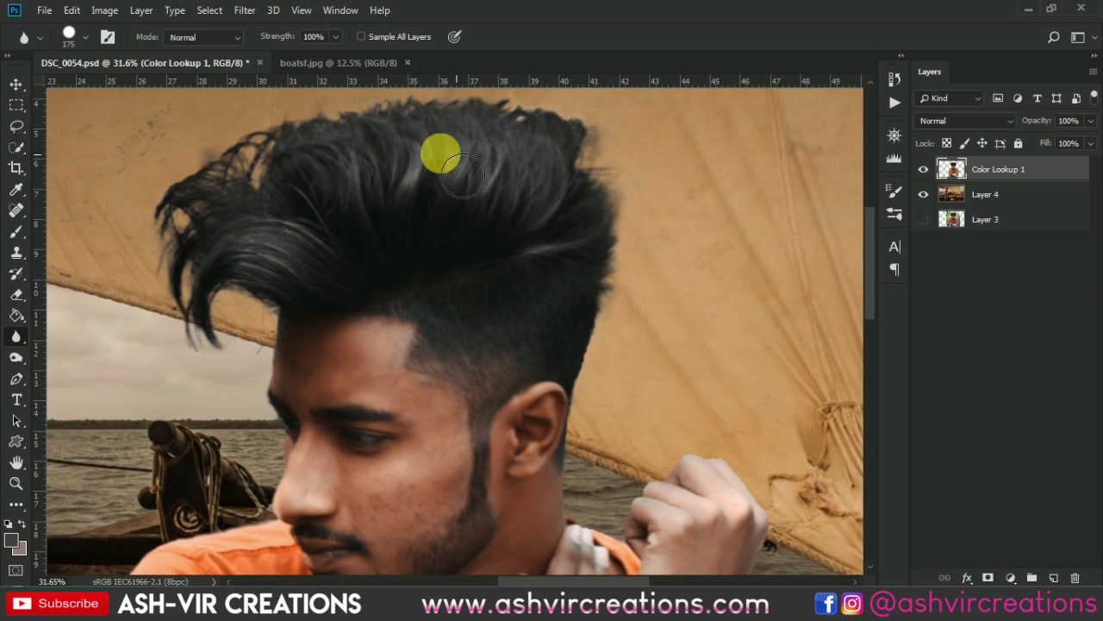
pyautogui.moveTo(209, 138); pyautogui.dragTo(204, 139)
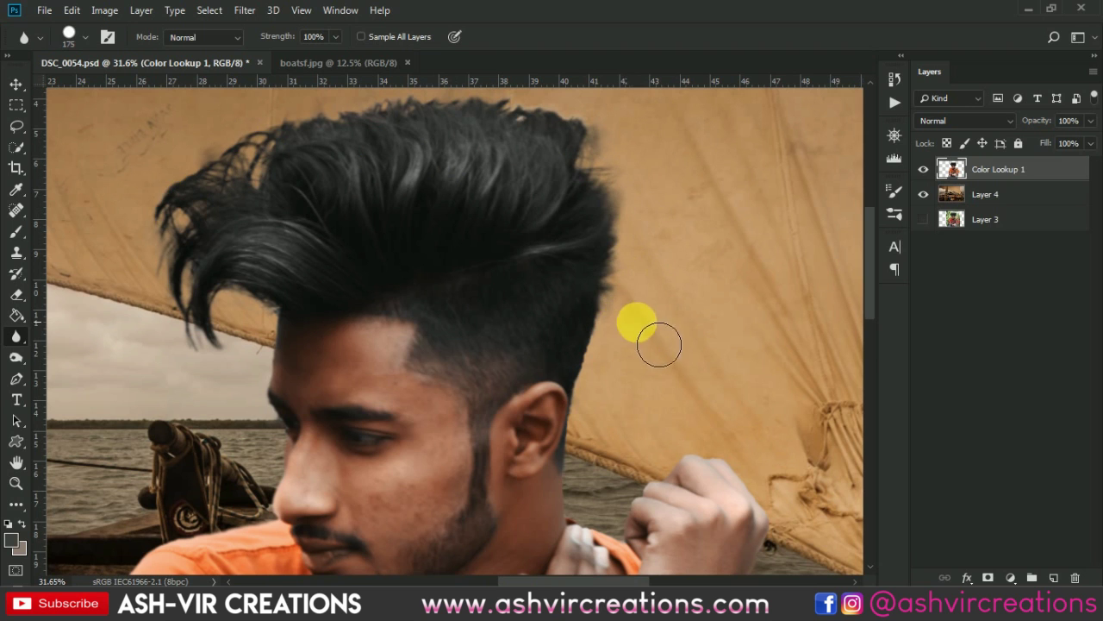
pyautogui.moveTo(635, 320); pyautogui.dragTo(636, 110)
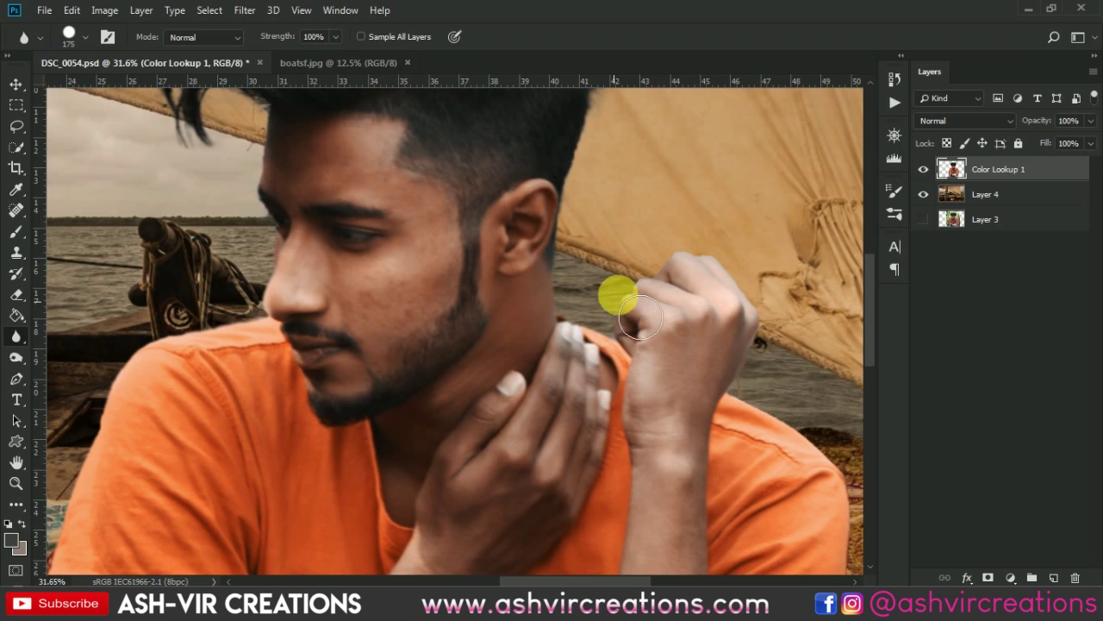
# Step: Blur the cut-out edge along the raised fist, the shoulder and sleeve beside the sail, and the elbow below it
pyautogui.moveTo(647, 304)
pyautogui.mouseDown()
pyautogui.moveTo(710, 254)
pyautogui.moveTo(765, 296)
pyautogui.moveTo(748, 275)
pyautogui.moveTo(794, 370)
pyautogui.mouseUp()
pyautogui.moveTo(788, 327); pyautogui.dragTo(537, 103)
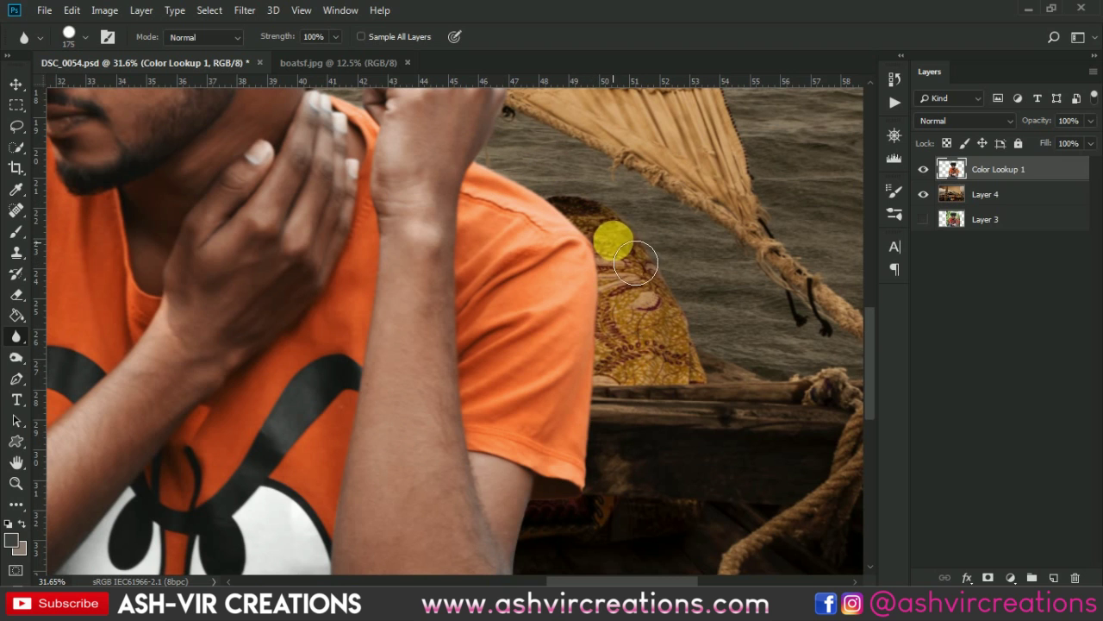
pyautogui.scroll(-3, 630, 152)
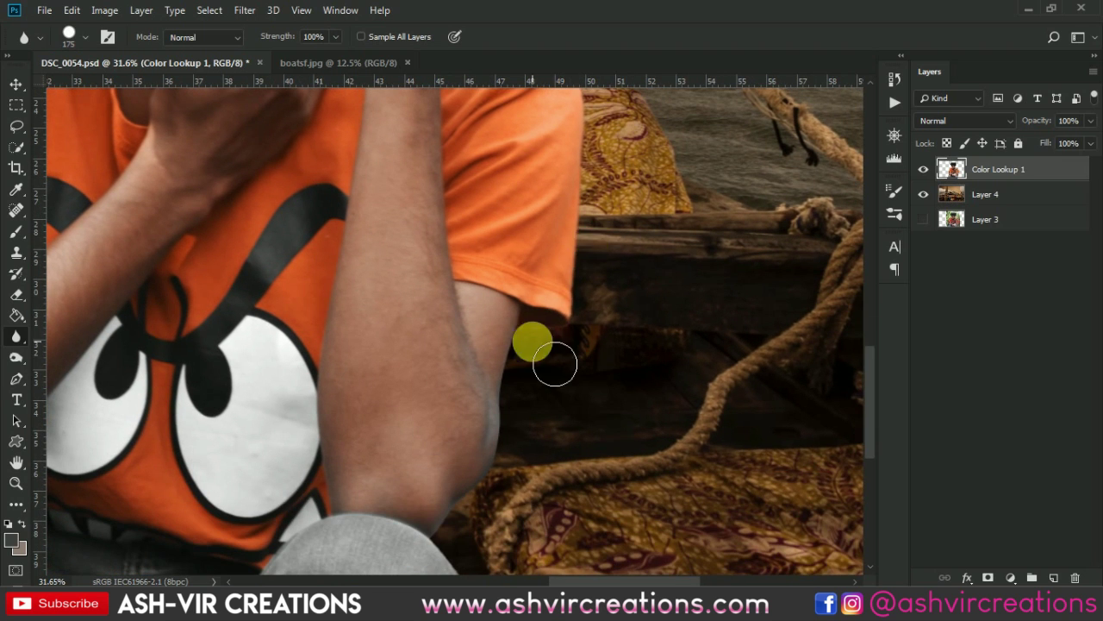
pyautogui.scroll(-2, 546, 356)
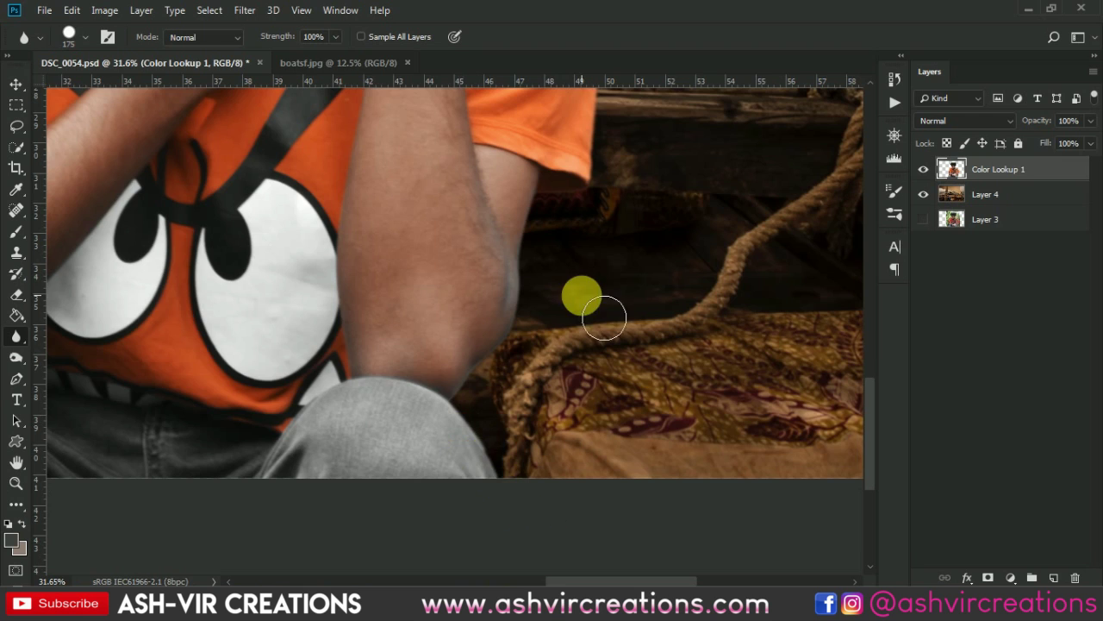
pyautogui.scroll(-5, 601, 313)
pyautogui.scroll(1, 536, 259)
pyautogui.press('v')
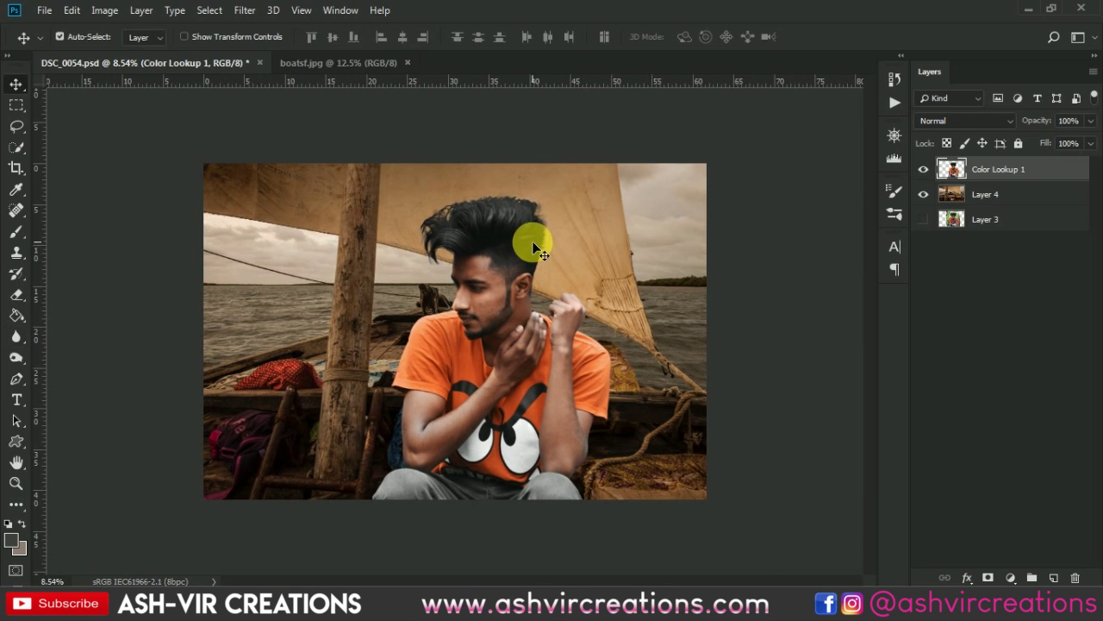
pyautogui.scroll(1, 530, 247)
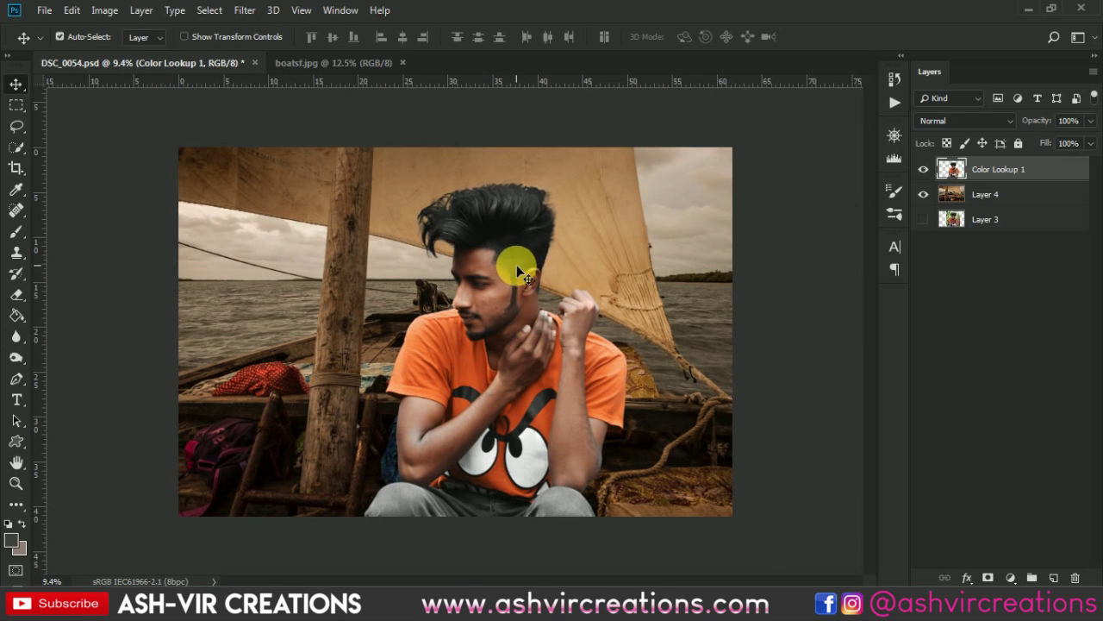
pyautogui.rightClick(604, 204)
pyautogui.click(613, 209)
pyautogui.moveTo(648, 234)
pyautogui.mouseDown()
pyautogui.moveTo(592, 239)
pyautogui.moveTo(640, 235)
pyautogui.mouseUp()
pyautogui.click(631, 239)
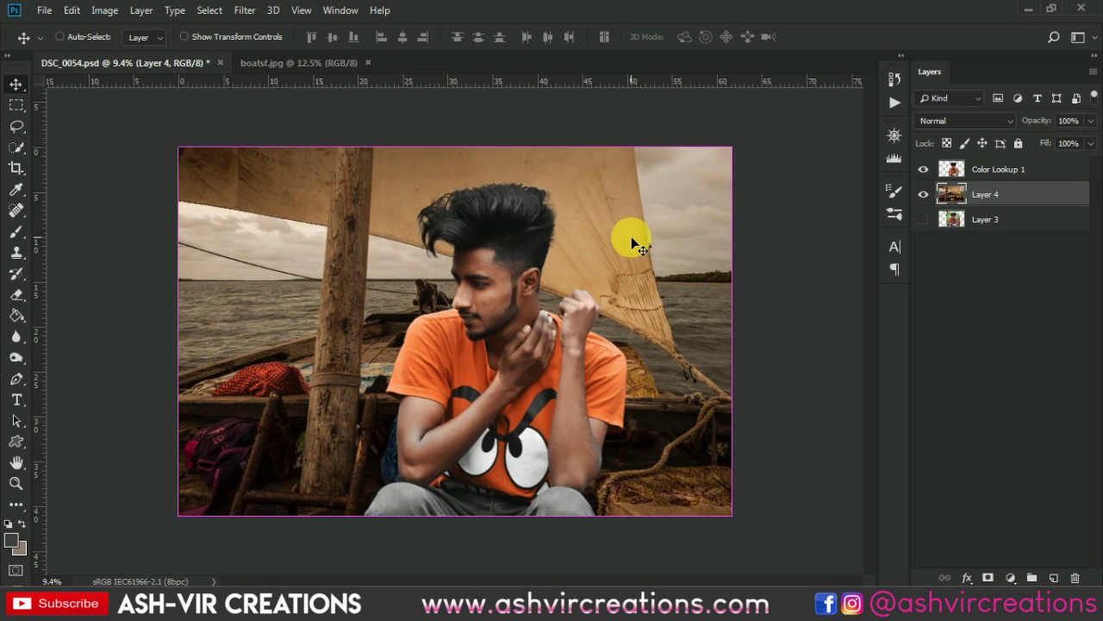
pyautogui.scroll(1, 603, 222)
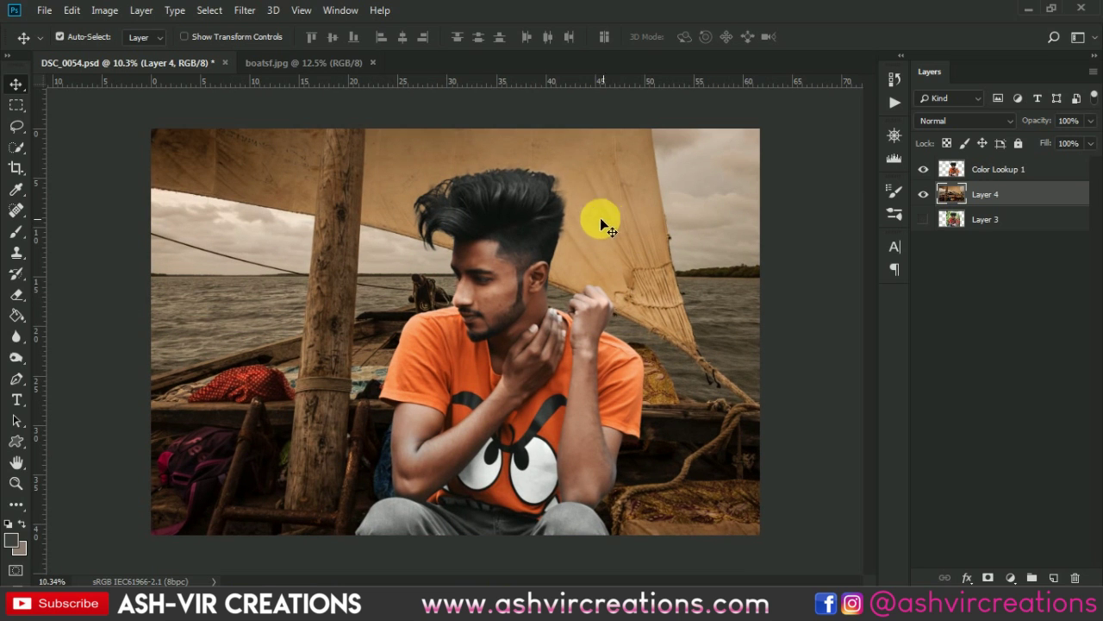
pyautogui.click(1019, 170)
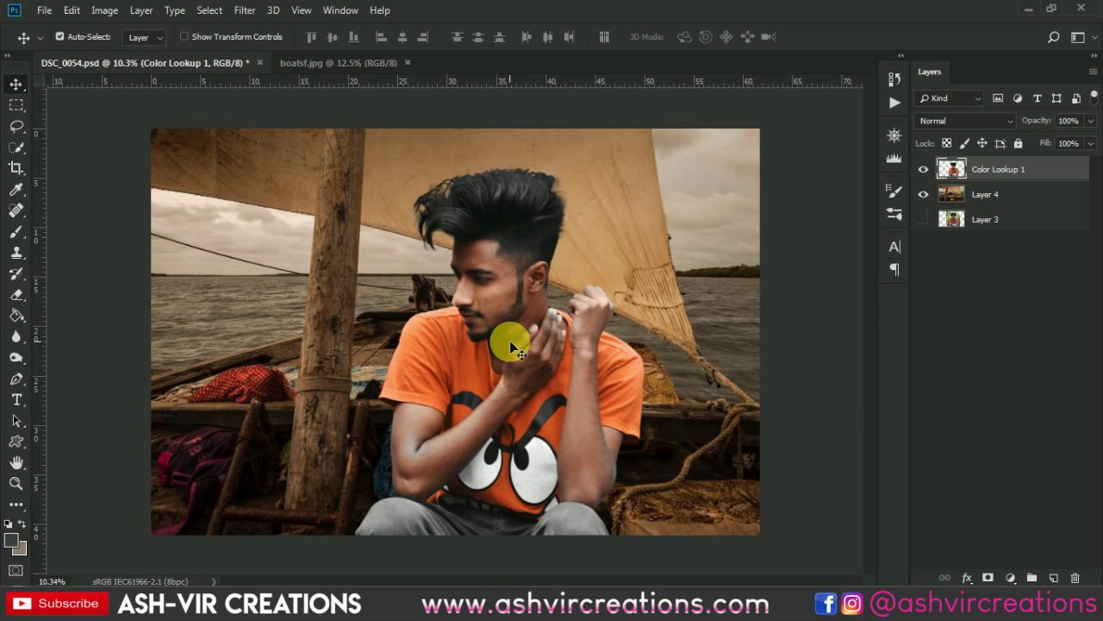
pyautogui.scroll(1, 507, 337)
pyautogui.scroll(-2, 507, 336)
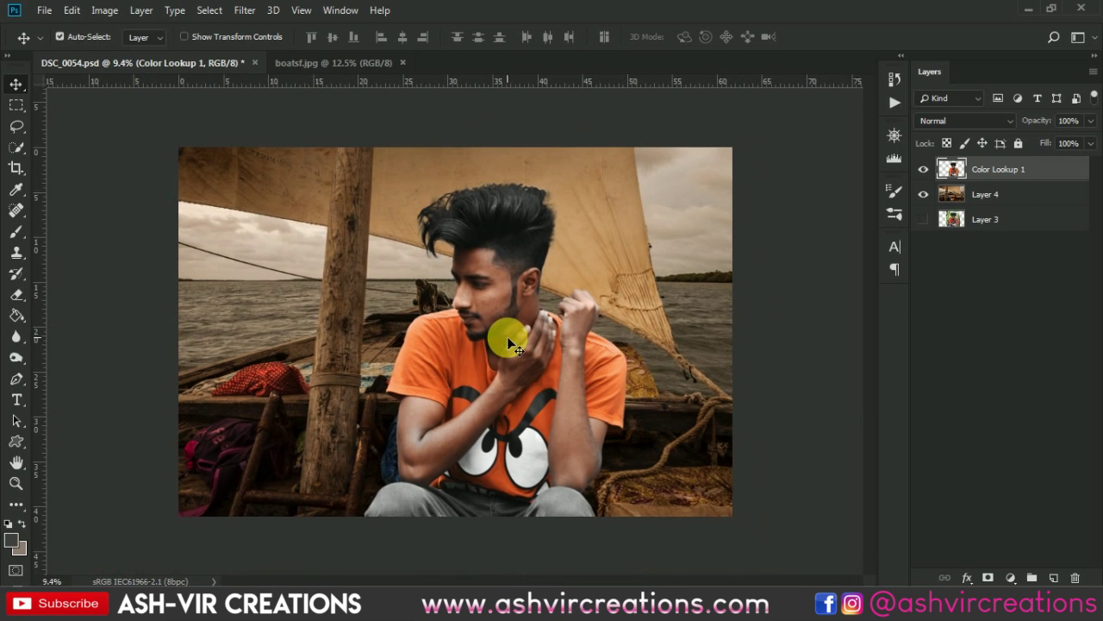
# Step: Add a near-black #020202 Solid Color fill layer above the man and clip it to his layer
pyautogui.click(1011, 577)
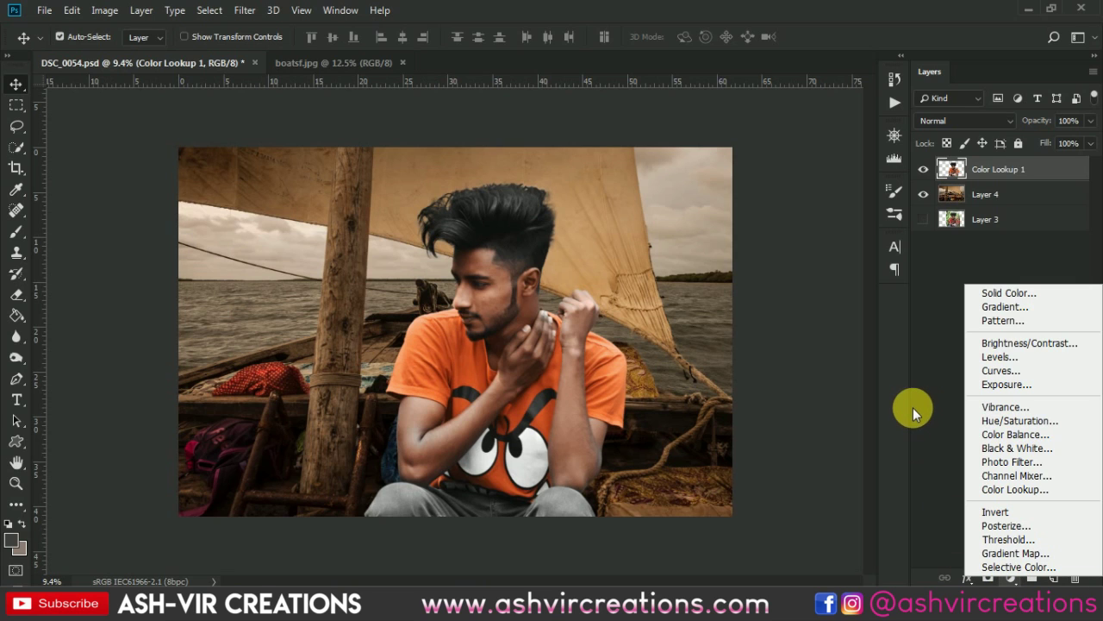
pyautogui.click(1020, 297)
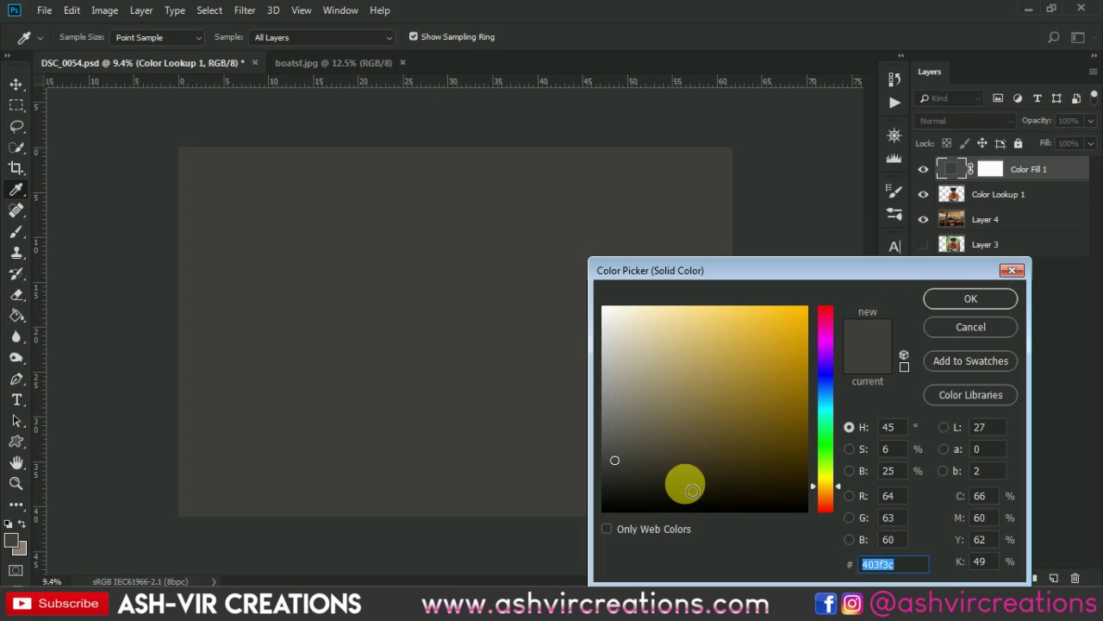
pyautogui.click(606, 515)
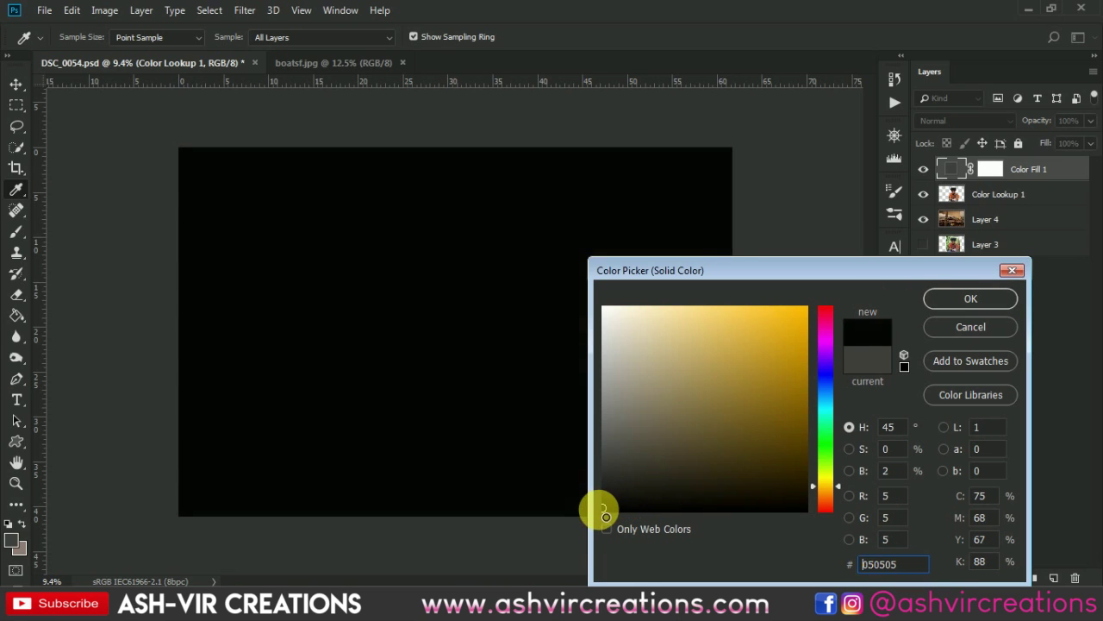
pyautogui.click(935, 300)
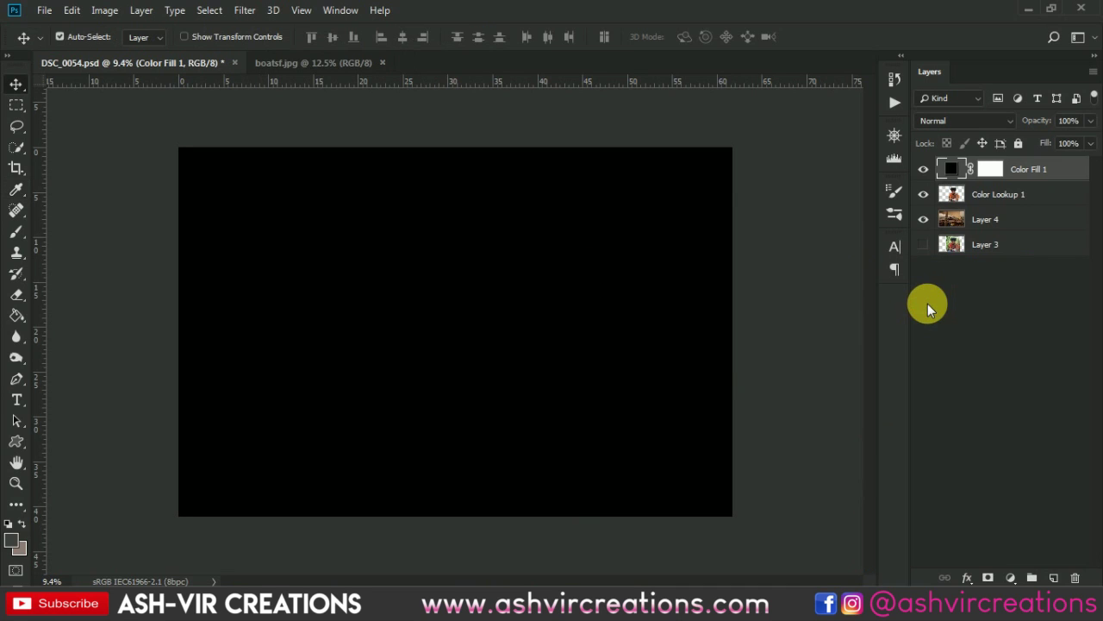
pyautogui.doubleClick(963, 169)
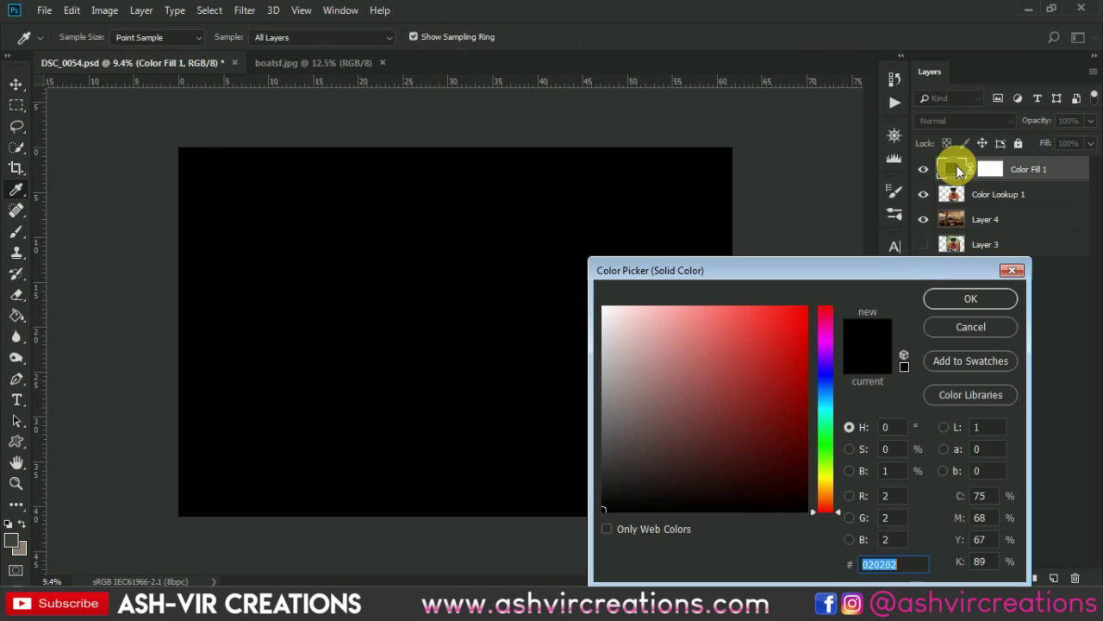
pyautogui.click(967, 328)
pyautogui.rightClick(1037, 172)
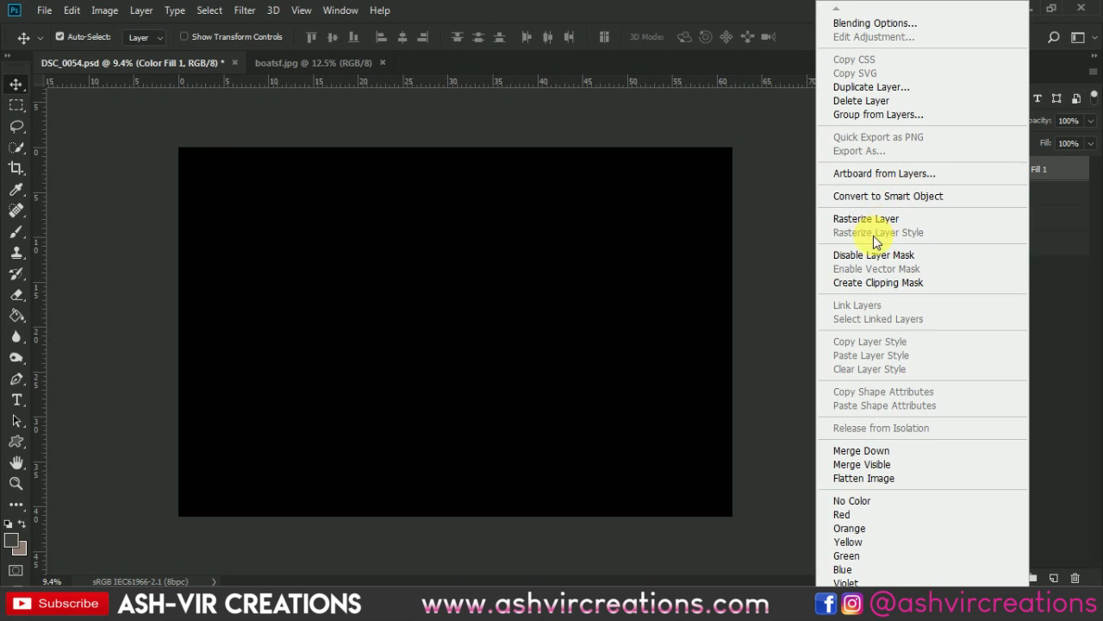
pyautogui.click(869, 283)
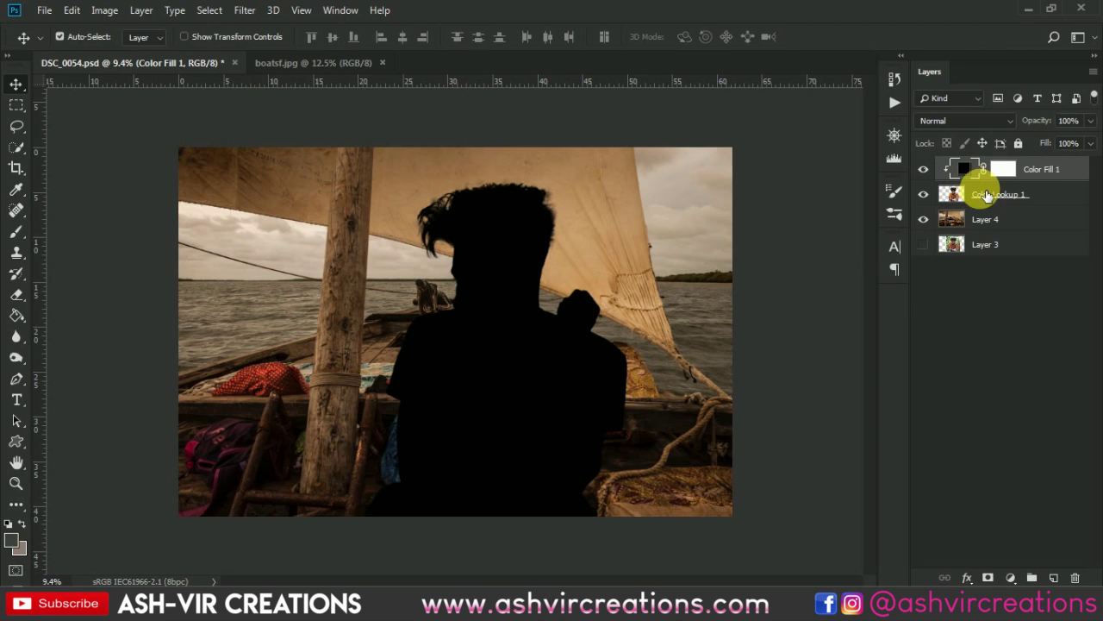
# Step: Paint black on the Color Fill 1 mask with a 2165 px Soft Round brush to reveal the man, keeping his legs dark
pyautogui.click(1010, 169)
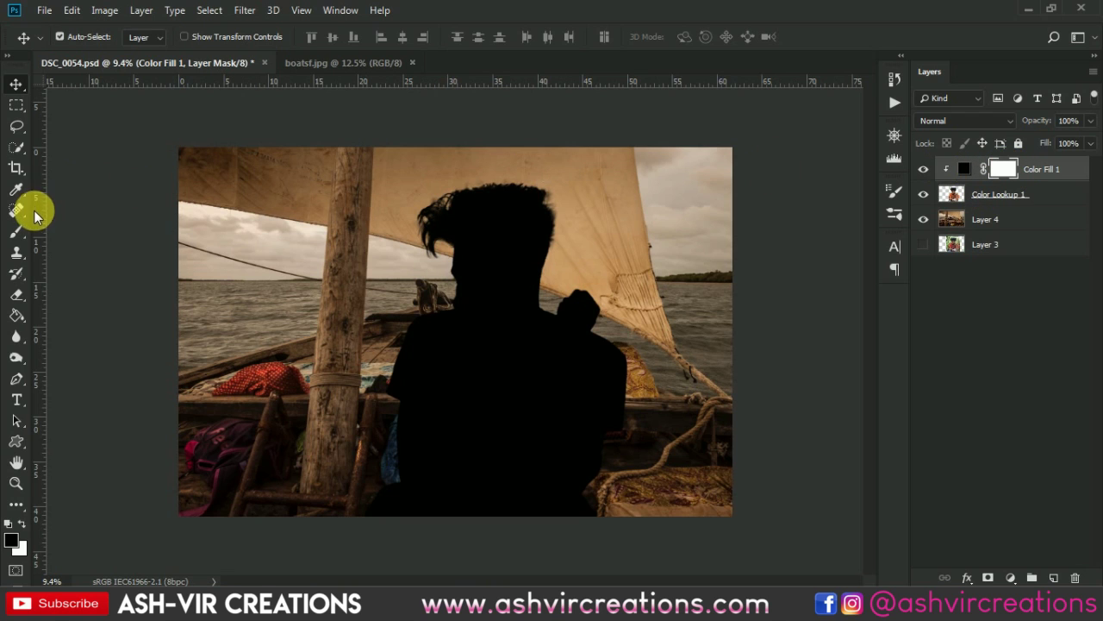
pyautogui.click(16, 231)
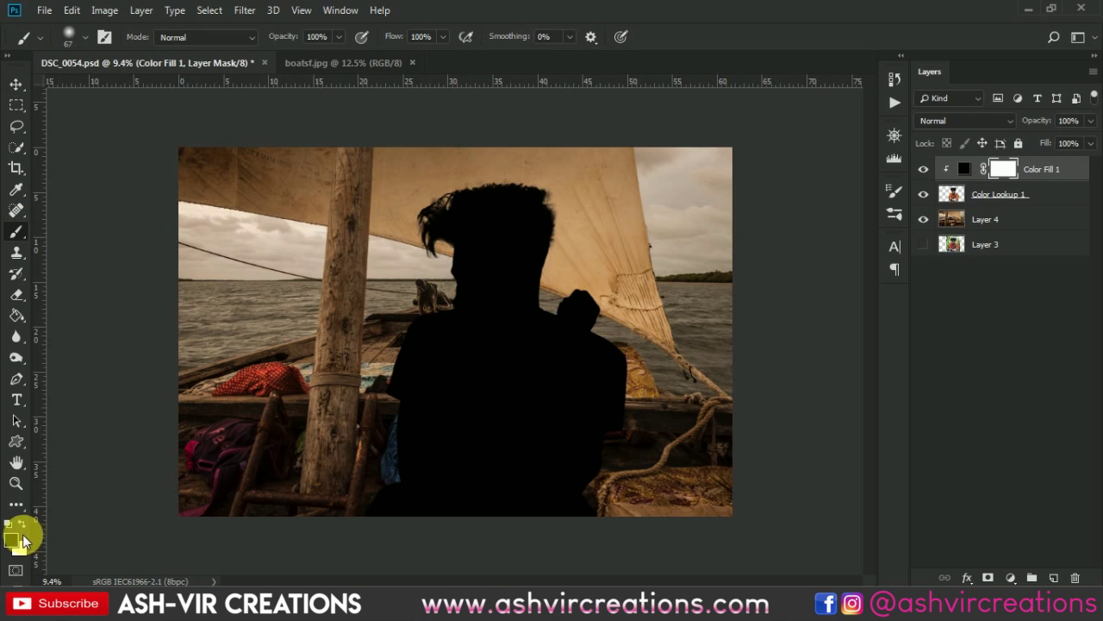
pyautogui.rightClick(499, 271)
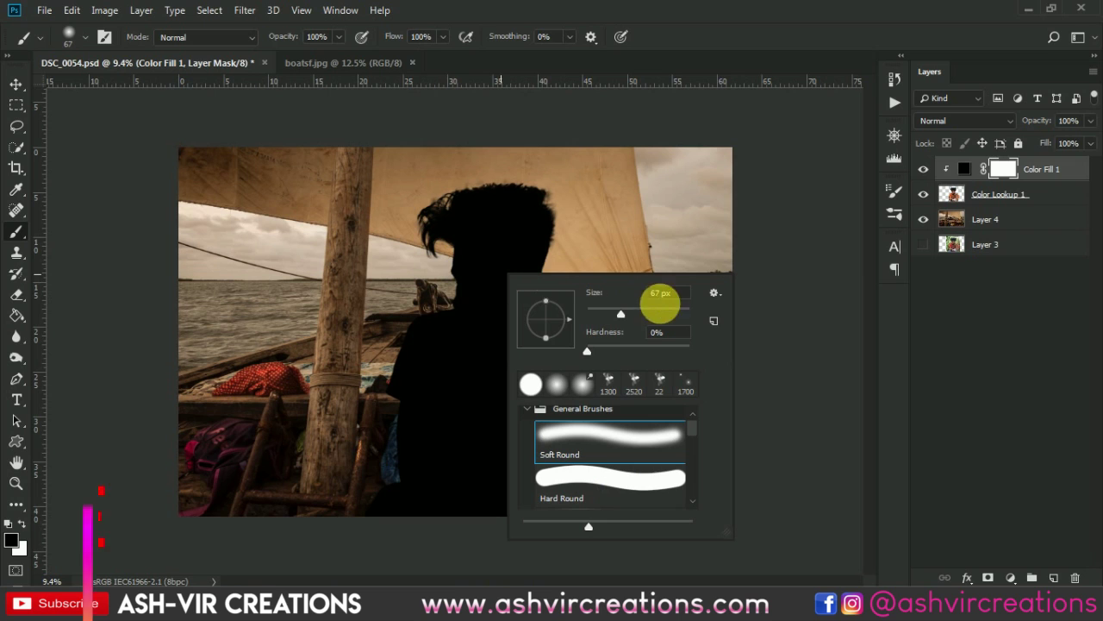
pyautogui.click(681, 317)
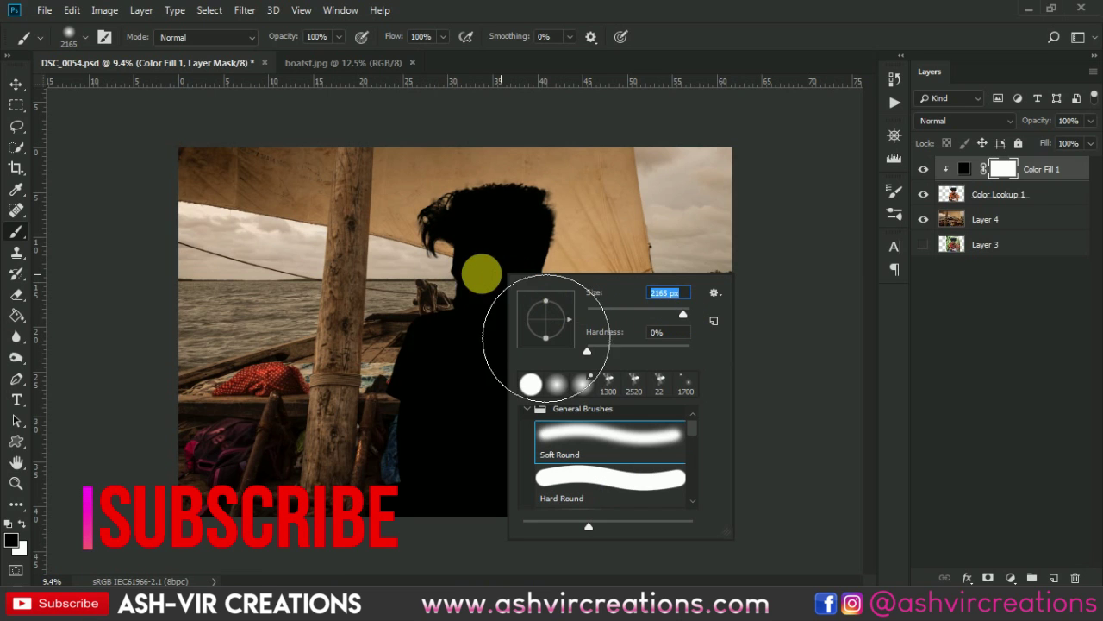
pyautogui.click(529, 329)
pyautogui.moveTo(528, 326)
pyautogui.mouseDown()
pyautogui.moveTo(533, 309)
pyautogui.moveTo(508, 309)
pyautogui.moveTo(535, 291)
pyautogui.moveTo(561, 340)
pyautogui.moveTo(517, 419)
pyautogui.moveTo(468, 451)
pyautogui.moveTo(509, 478)
pyautogui.moveTo(546, 477)
pyautogui.moveTo(566, 419)
pyautogui.moveTo(604, 423)
pyautogui.moveTo(627, 387)
pyautogui.moveTo(521, 439)
pyautogui.moveTo(582, 281)
pyautogui.moveTo(537, 395)
pyautogui.mouseUp()
pyautogui.moveTo(474, 330)
pyautogui.mouseDown()
pyautogui.moveTo(596, 214)
pyautogui.moveTo(408, 371)
pyautogui.moveTo(630, 325)
pyautogui.moveTo(572, 414)
pyautogui.mouseUp()
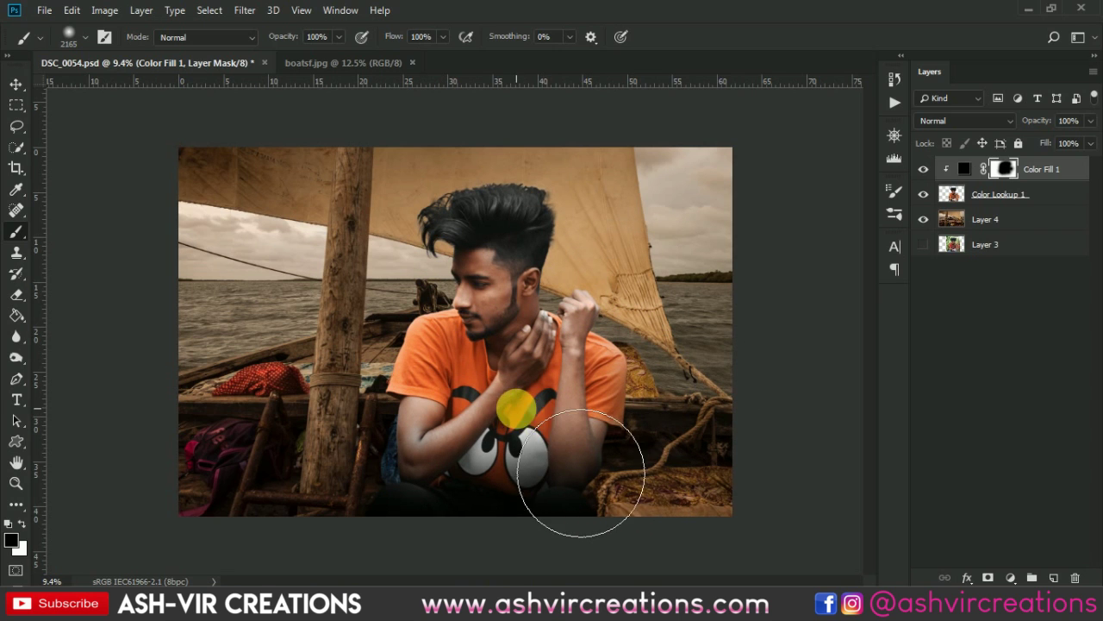
# Step: Paint black on the Color Fill 1 mask over the man's shirt and forearms, and lower the layer's opacity to 52%
pyautogui.click(536, 428)
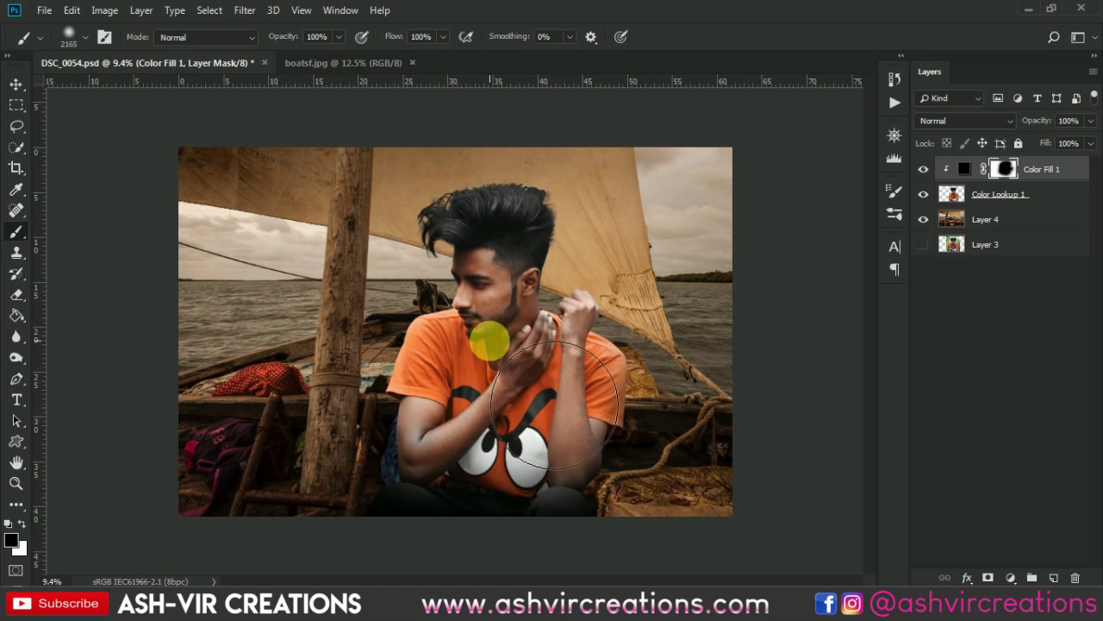
pyautogui.click(430, 424)
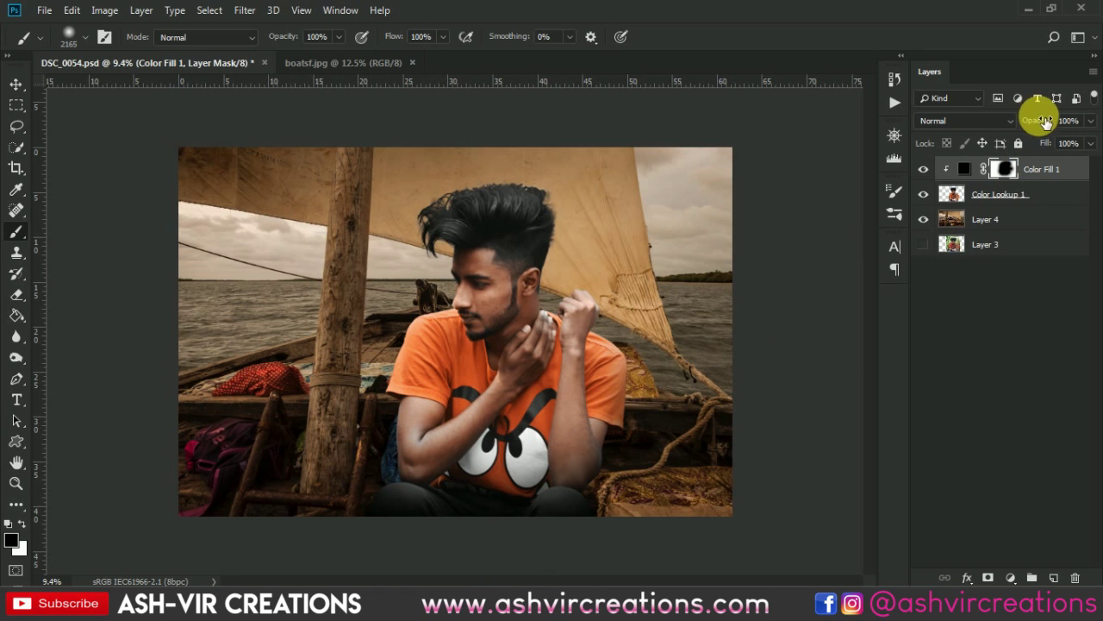
pyautogui.moveTo(1046, 123); pyautogui.dragTo(1032, 100)
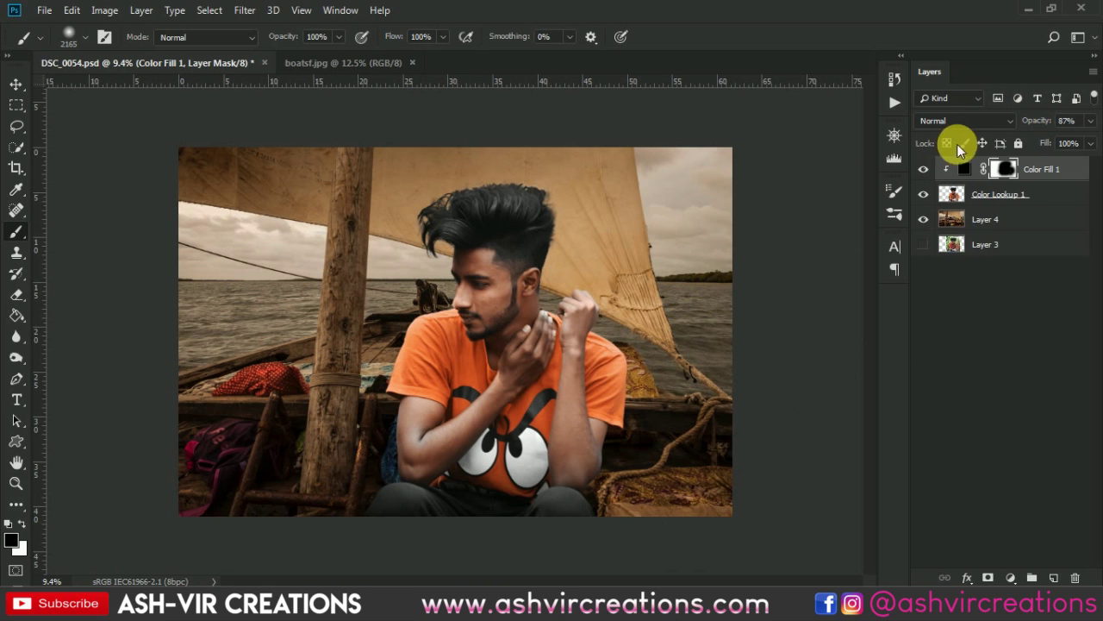
pyautogui.click(925, 168)
pyautogui.click(925, 168)
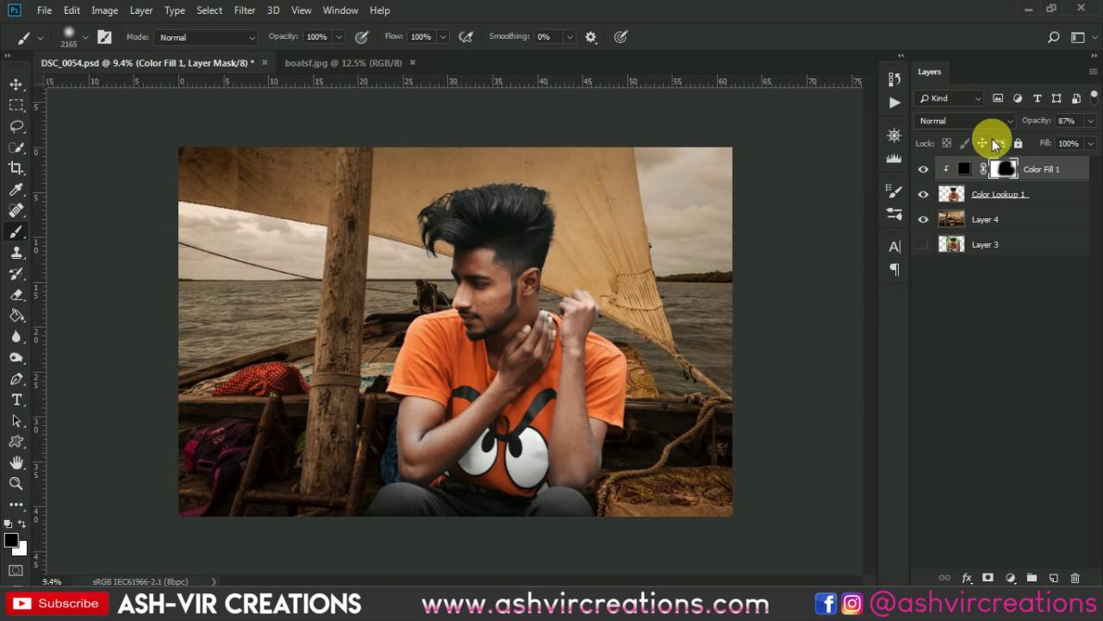
pyautogui.click(1039, 121)
pyautogui.moveTo(1039, 126); pyautogui.dragTo(1014, 125)
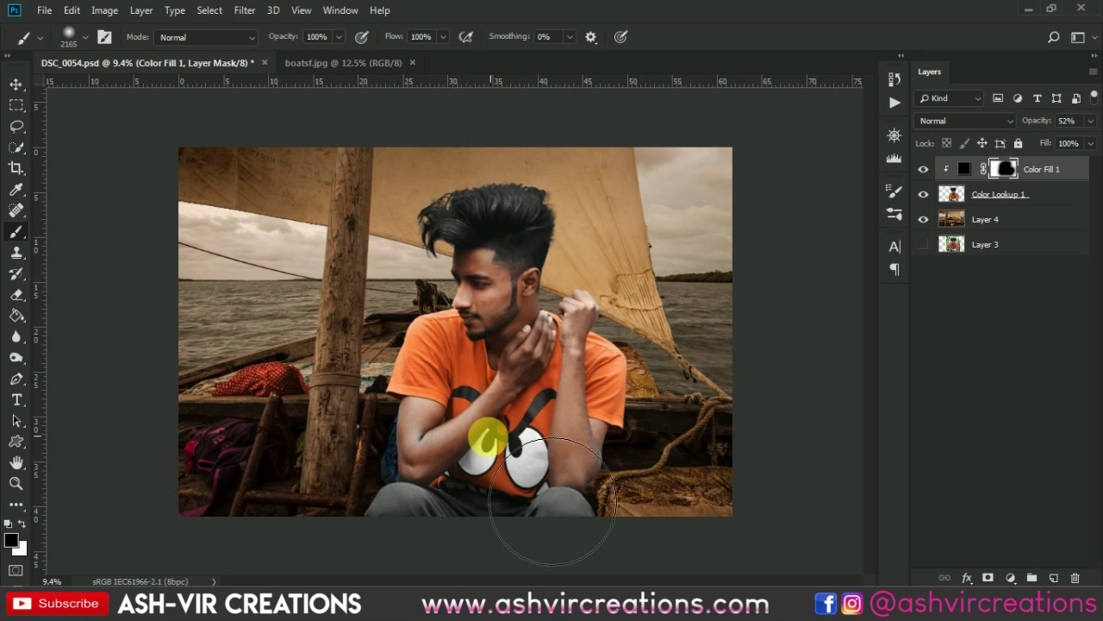
# Step: Reduce the brush to 1200 px and paint the Color Fill 1 mask over both elbows to lift the shading there
pyautogui.hotkey('ctrl', '+')
pyautogui.scroll(2, 484, 438)
pyautogui.press('[')
pyautogui.press('[')
pyautogui.press('[')
pyautogui.press('[')
pyautogui.press('[')
pyautogui.press('[')
pyautogui.press('[')
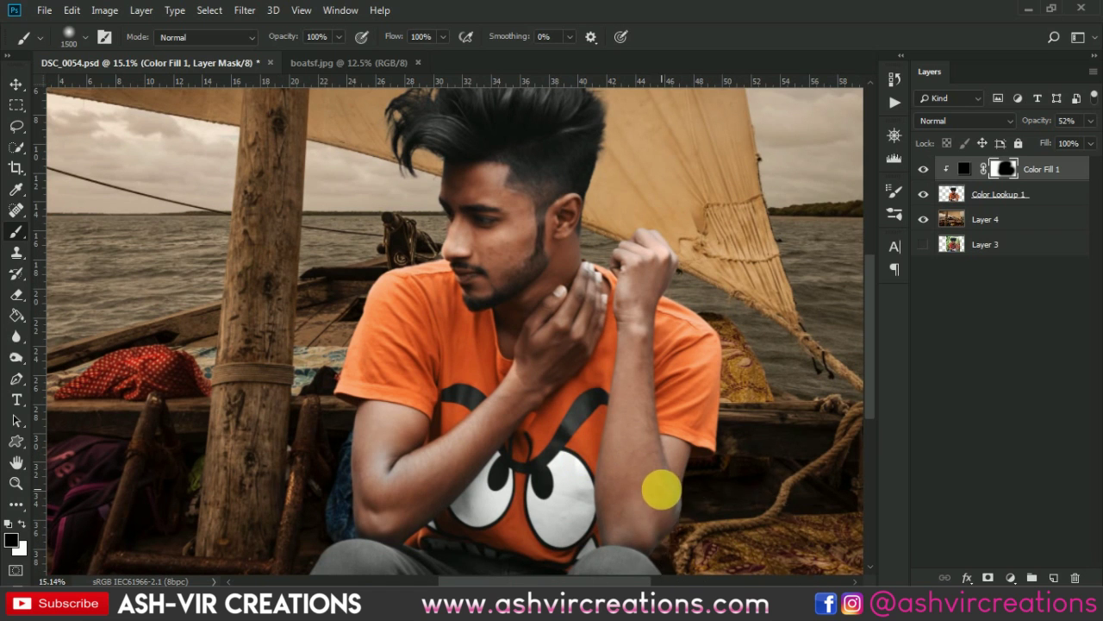
pyautogui.press('[')
pyautogui.click(636, 503)
pyautogui.moveTo(390, 489)
pyautogui.mouseDown()
pyautogui.moveTo(399, 497)
pyautogui.moveTo(376, 487)
pyautogui.mouseUp()
pyautogui.scroll(-7, 488, 427)
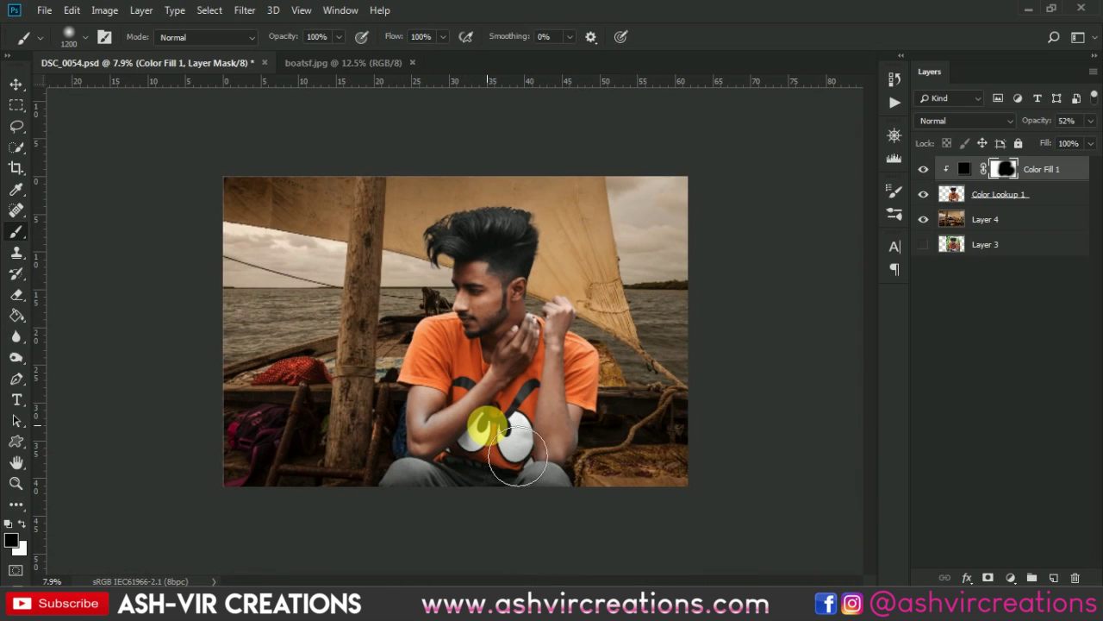
# Step: Compare the man with and without the Color Fill 1 shading by toggling the layer's visibility
pyautogui.click(925, 169)
pyautogui.click(926, 169)
pyautogui.click(928, 170)
pyautogui.click(928, 170)
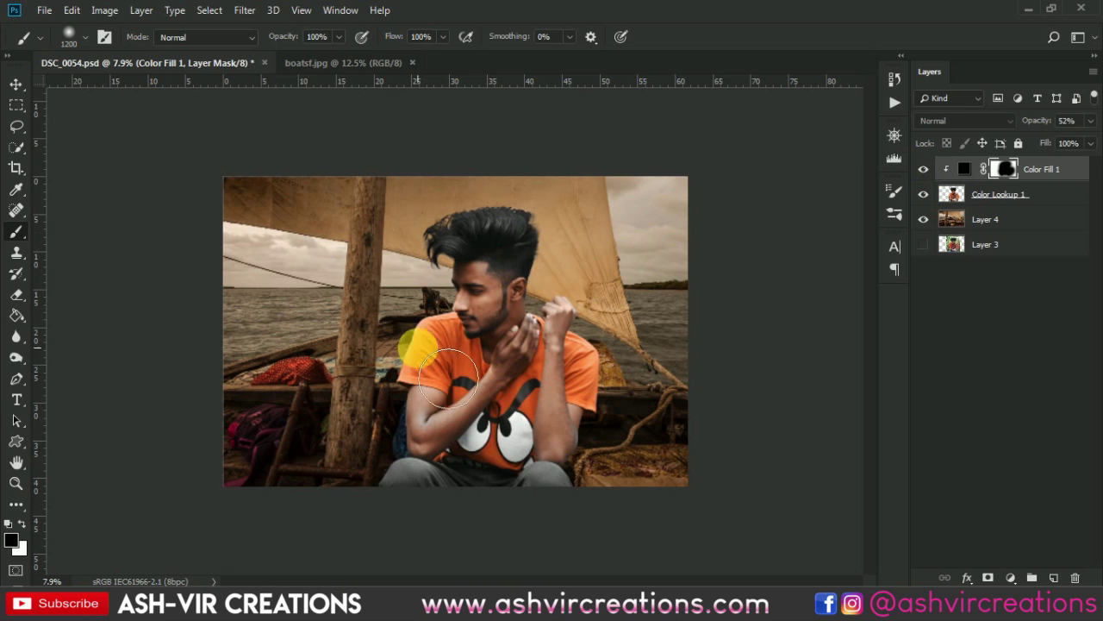
pyautogui.scroll(1, 571, 287)
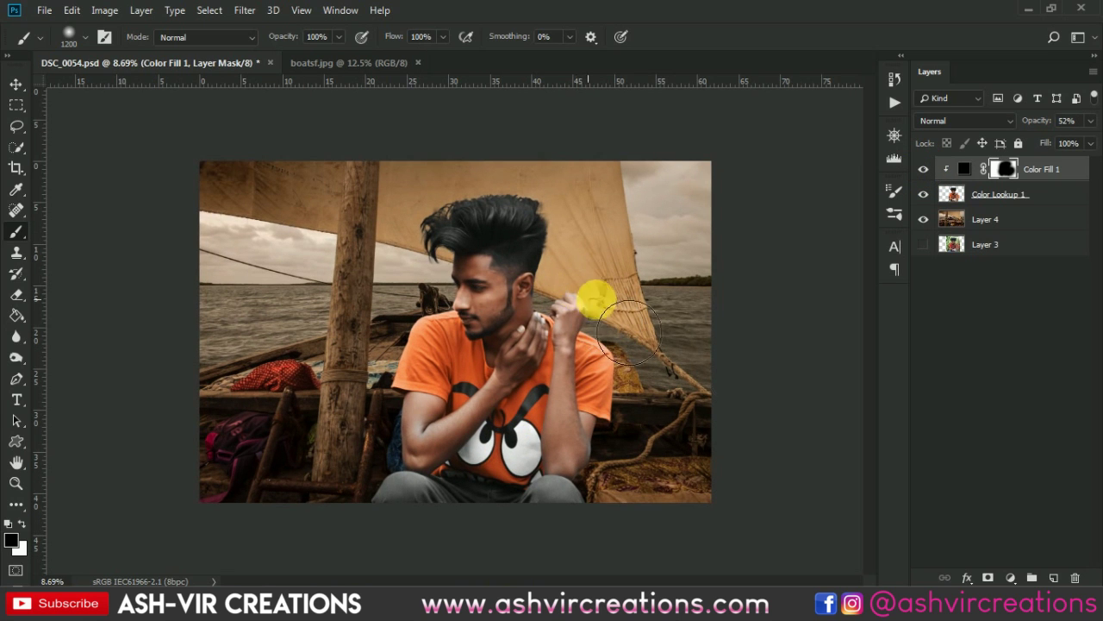
pyautogui.click(929, 171)
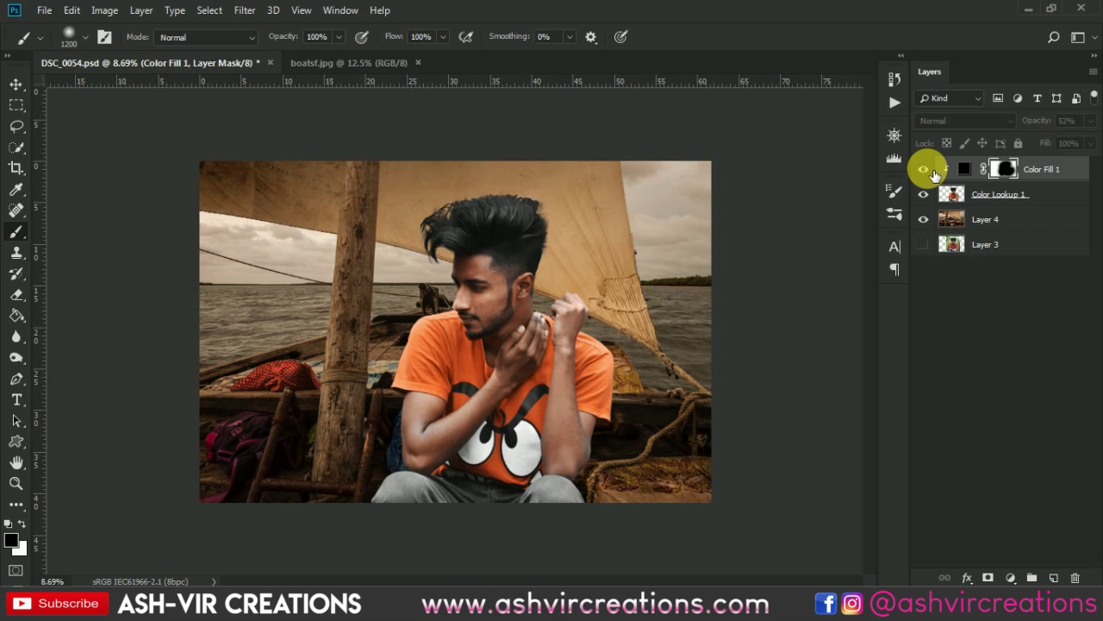
pyautogui.click(927, 170)
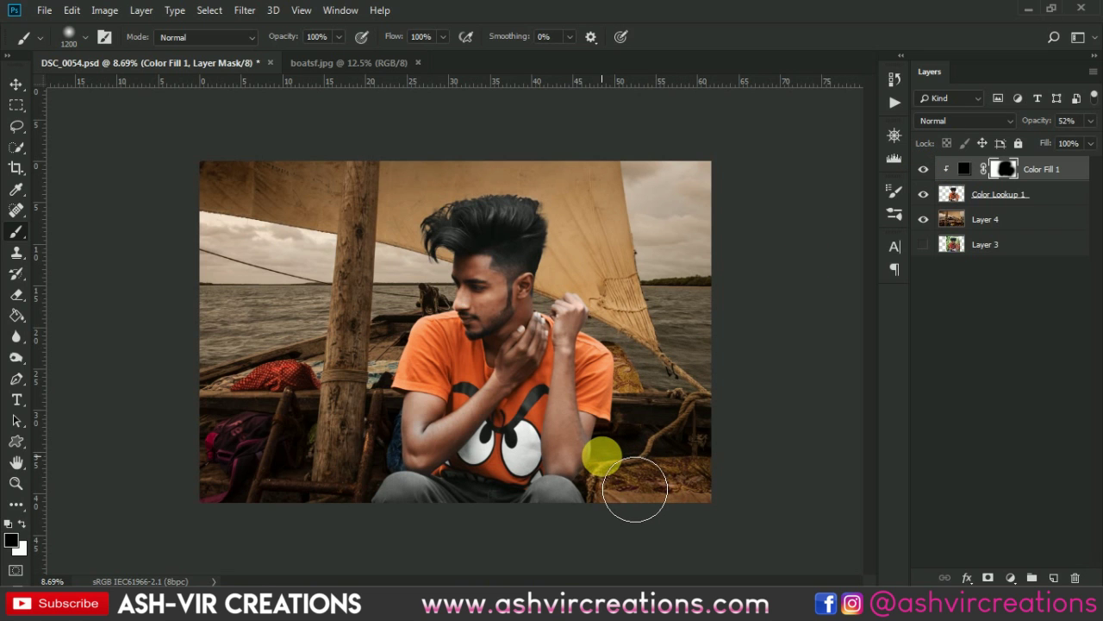
pyautogui.scroll(2, 716, 371)
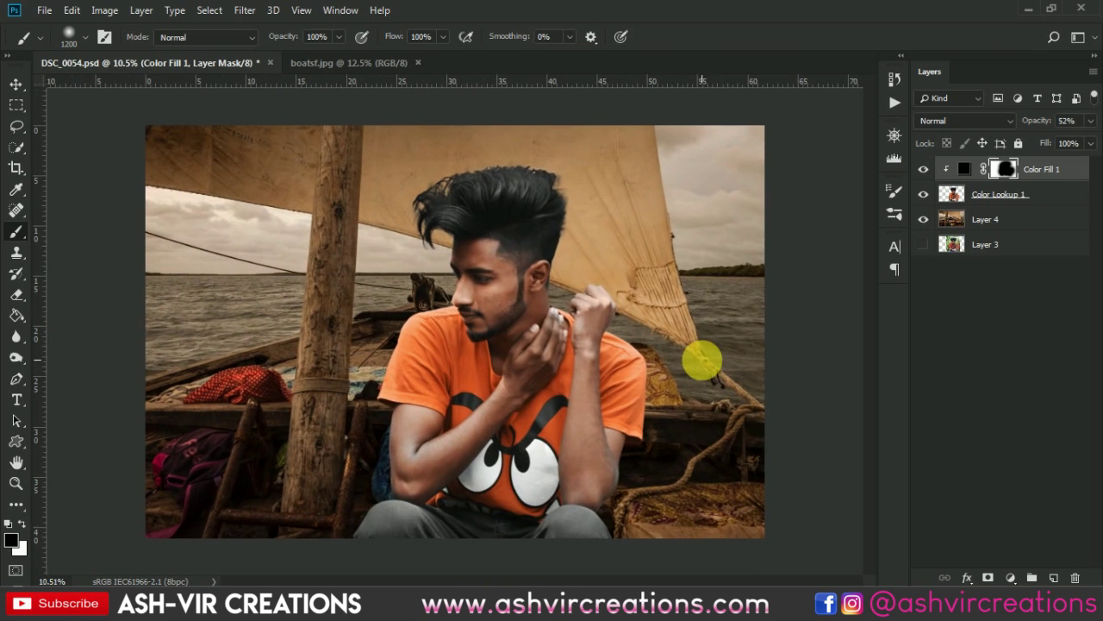
pyautogui.click(927, 170)
pyautogui.click(927, 170)
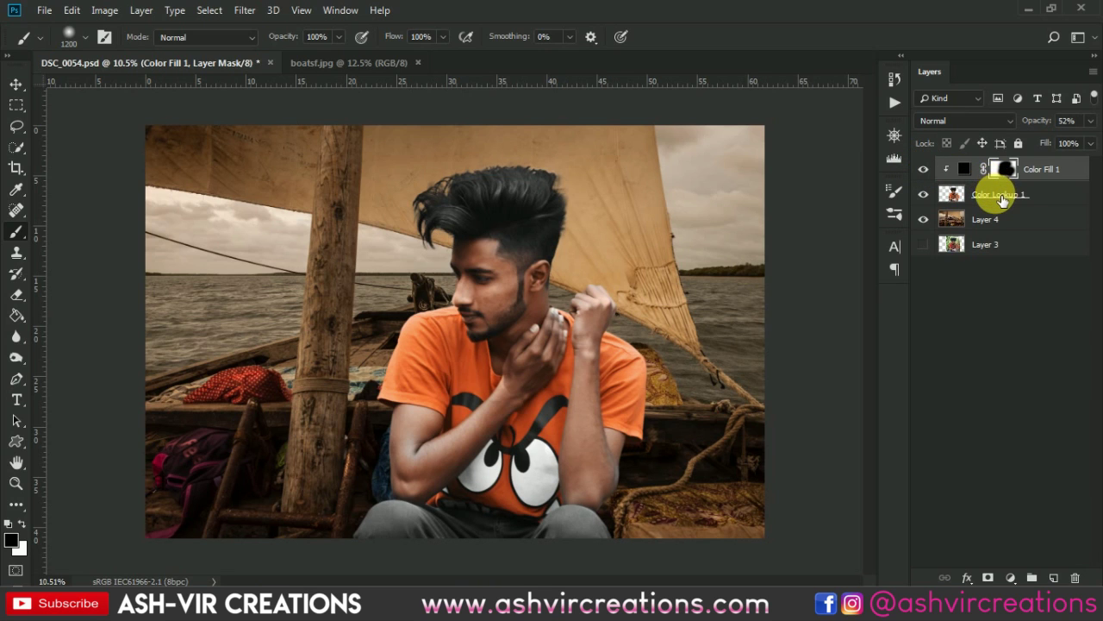
# Step: Merge the Color Fill 1 shading layer with the man's Color Lookup 1 layer
pyautogui.keyDown('shift'); pyautogui.click(1003, 199); pyautogui.keyUp('shift')
pyautogui.rightClick(998, 195)
pyautogui.click(836, 446)
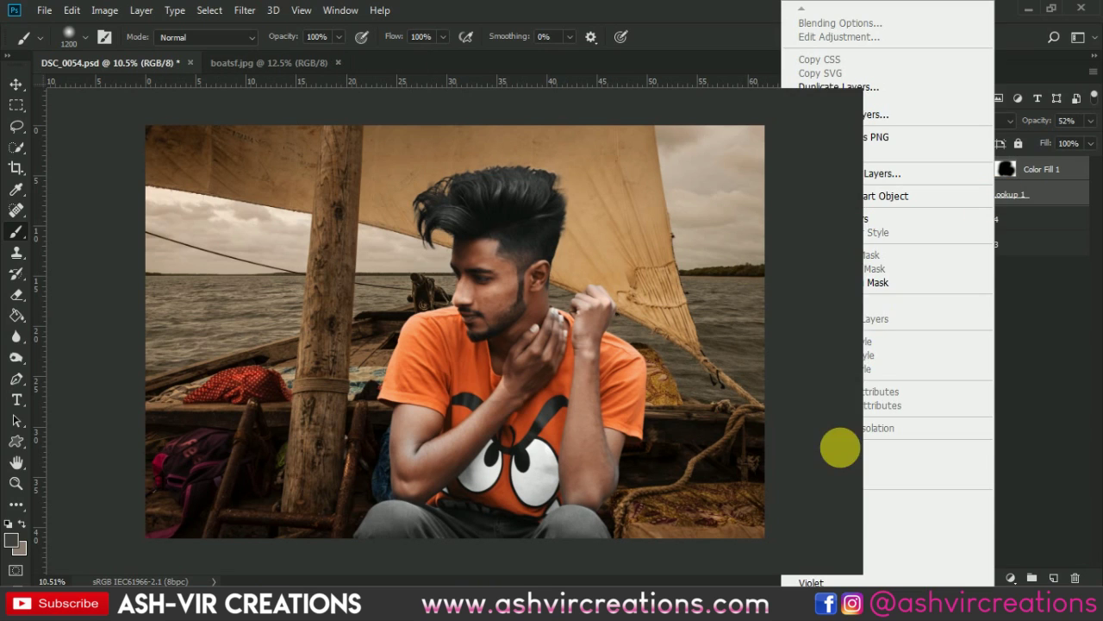
# Step: Merge the shaded man layer with the boat background on Layer 4
pyautogui.click(16, 84)
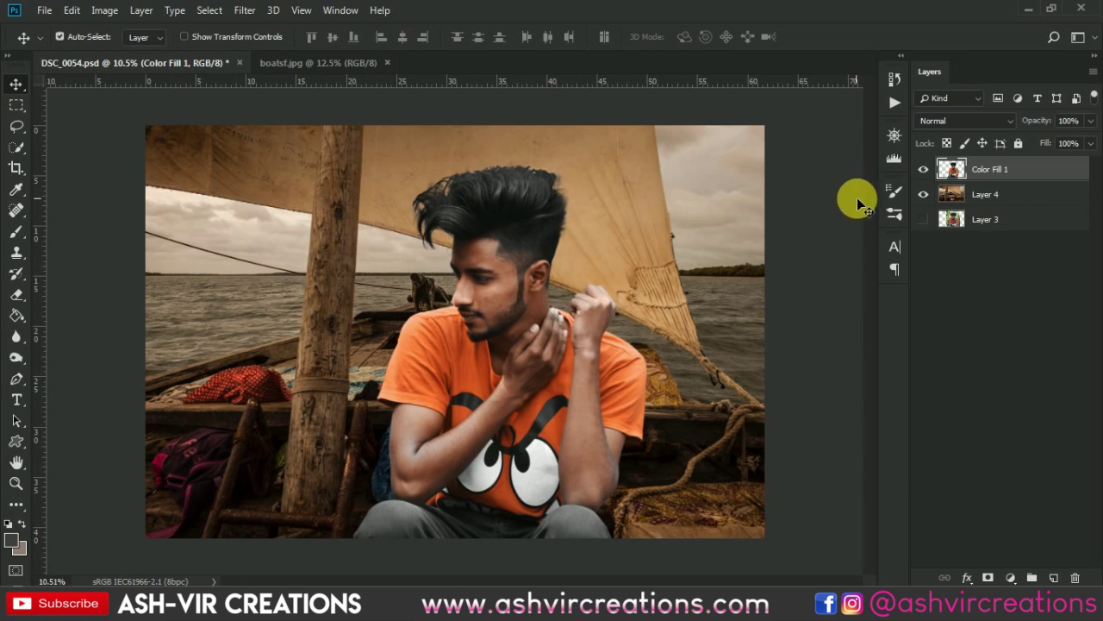
pyautogui.keyDown('shift'); pyautogui.click(989, 198); pyautogui.keyUp('shift')
pyautogui.rightClick(990, 198)
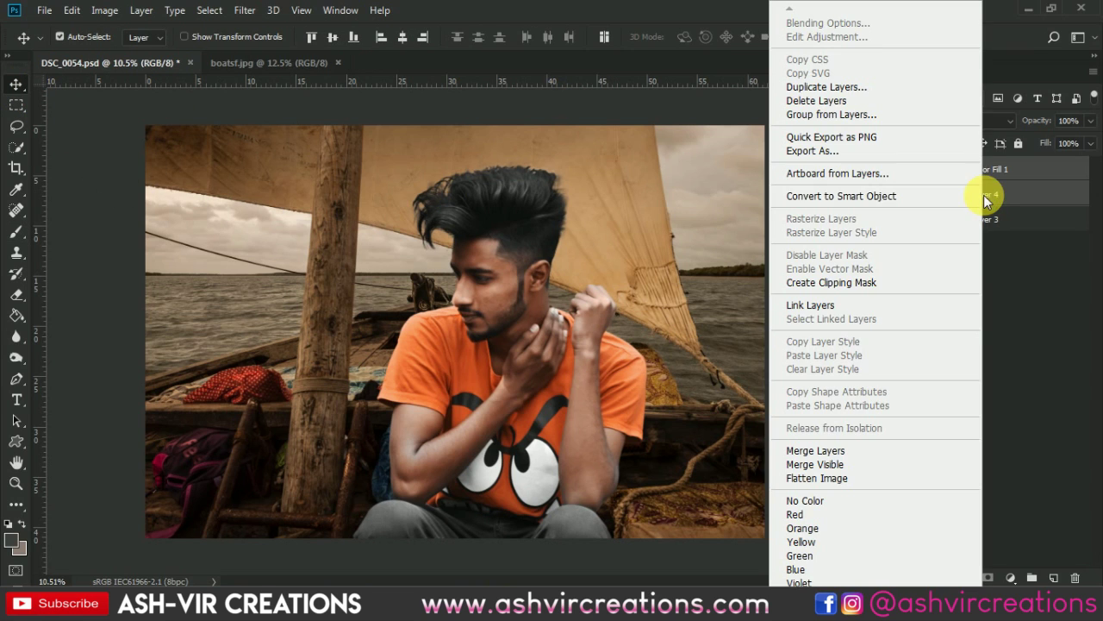
pyautogui.click(832, 448)
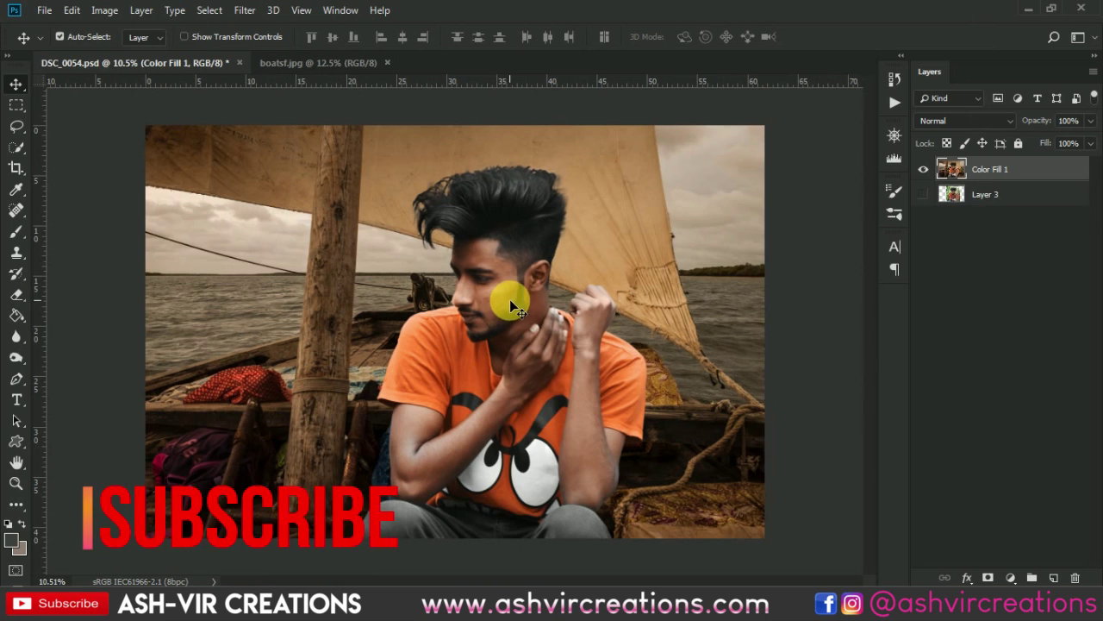
# Step: Smooth the blemished skin on the man's cheek, nose and forehead with the Mixer Brush at 200 px
pyautogui.scroll(-1, 510, 299)
pyautogui.scroll(1, 509, 299)
pyautogui.scroll(5, 431, 288)
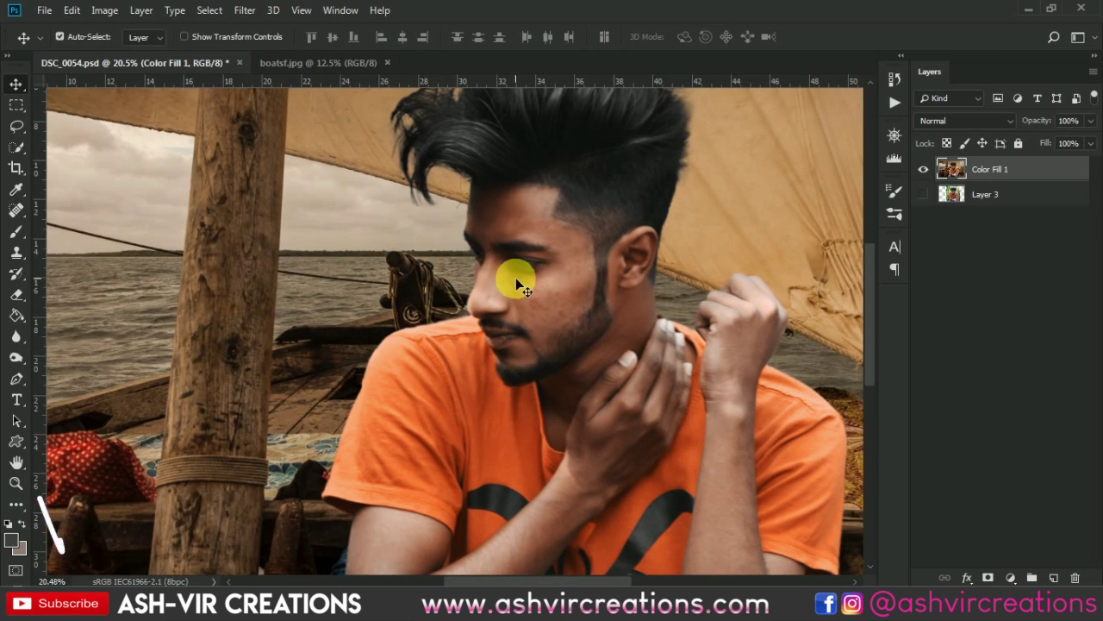
pyautogui.click(13, 232)
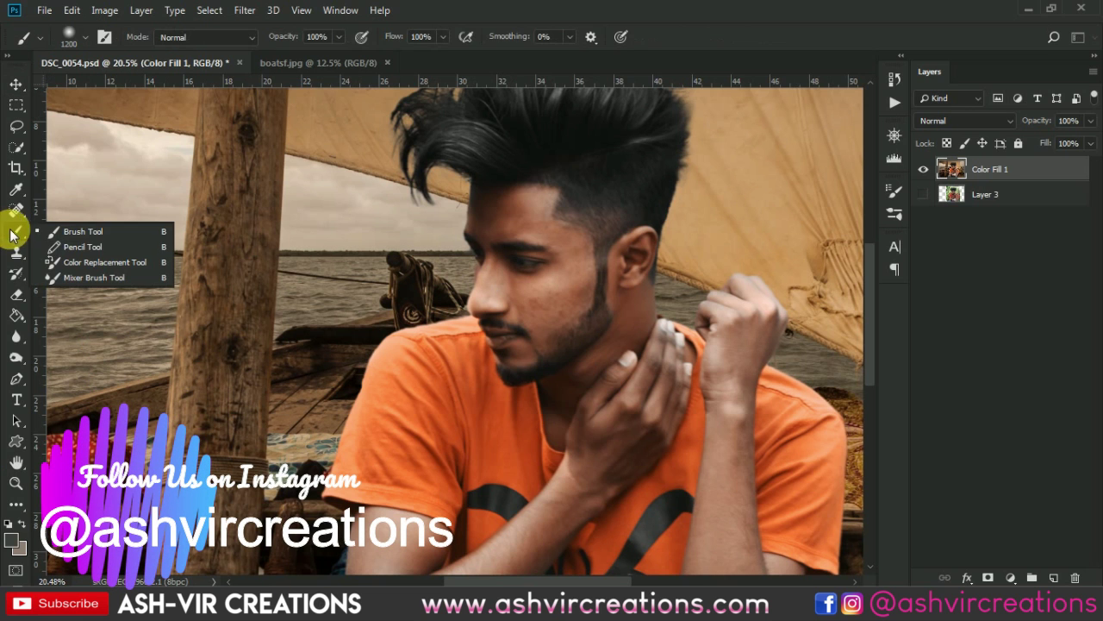
pyautogui.click(102, 276)
pyautogui.scroll(4, 522, 250)
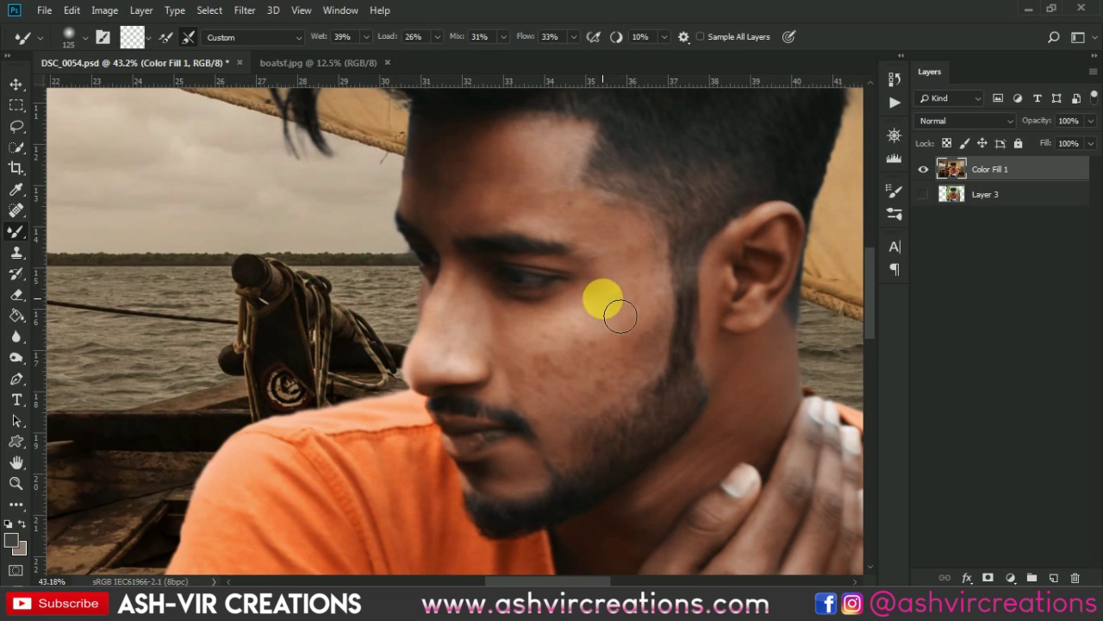
pyautogui.press(']')
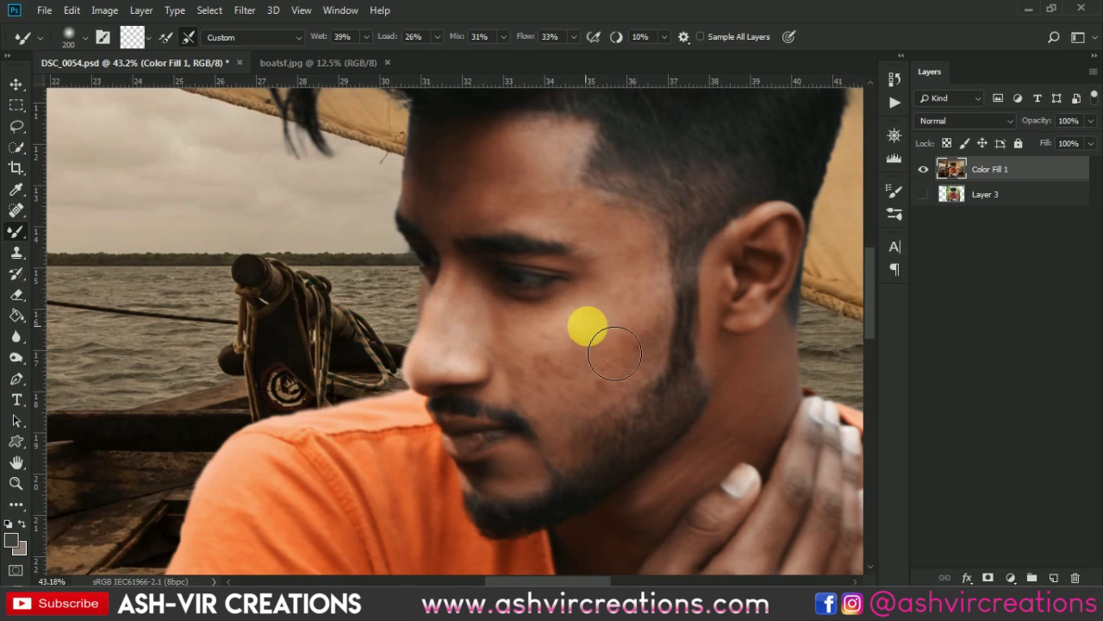
pyautogui.click(15, 232)
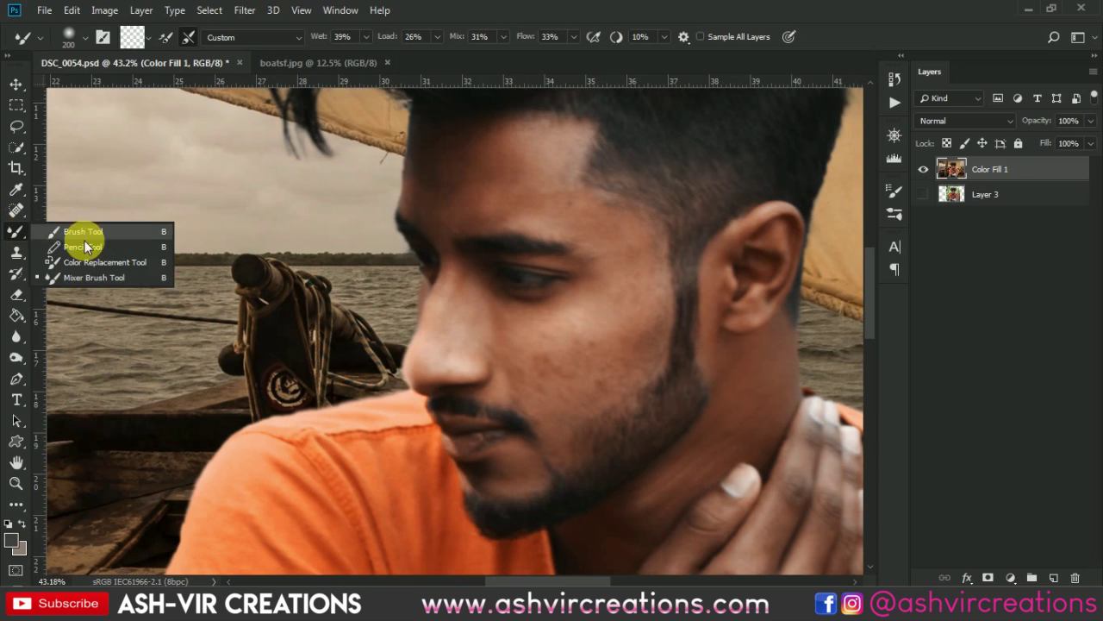
pyautogui.click(671, 8)
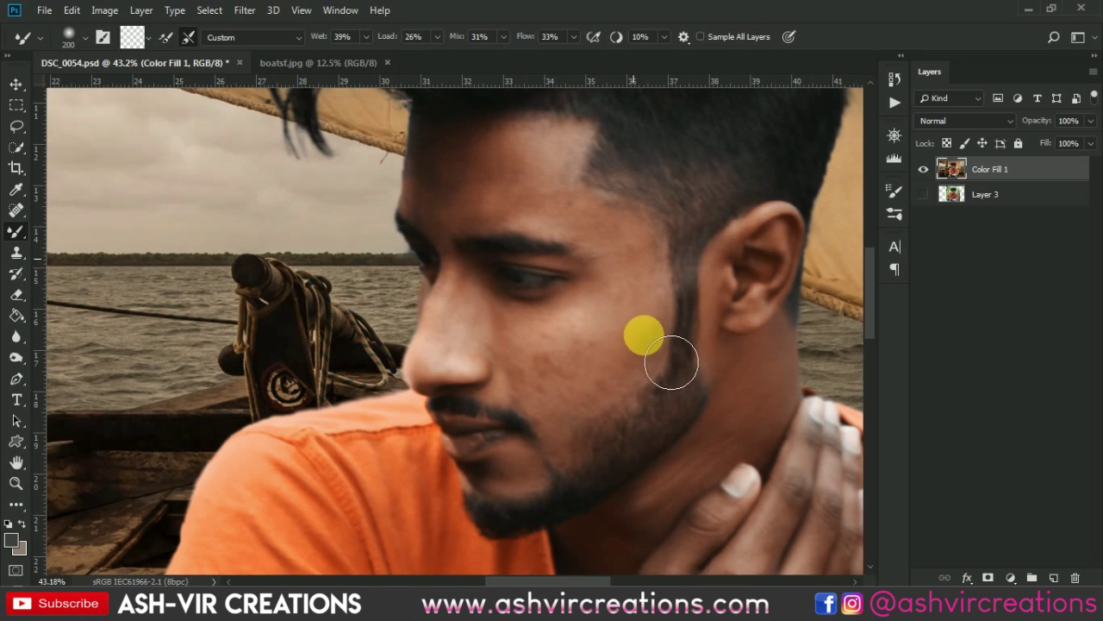
pyautogui.moveTo(569, 362)
pyautogui.mouseDown()
pyautogui.moveTo(557, 357)
pyautogui.moveTo(595, 324)
pyautogui.moveTo(508, 345)
pyautogui.moveTo(532, 360)
pyautogui.moveTo(611, 347)
pyautogui.mouseUp()
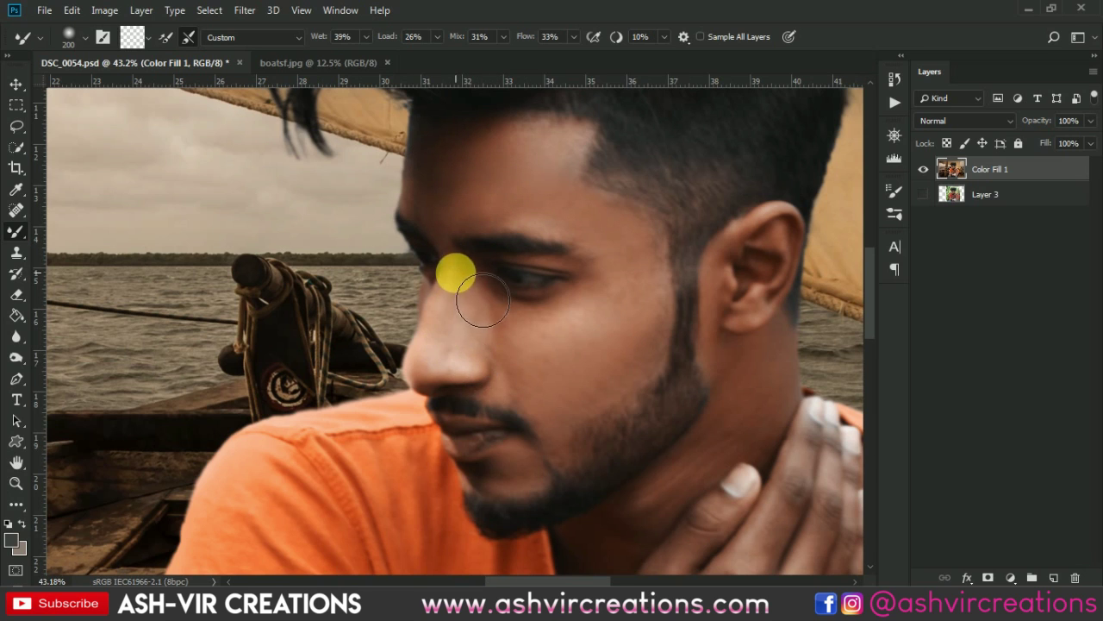
pyautogui.moveTo(494, 373)
pyautogui.mouseDown()
pyautogui.moveTo(493, 324)
pyautogui.moveTo(526, 363)
pyautogui.mouseUp()
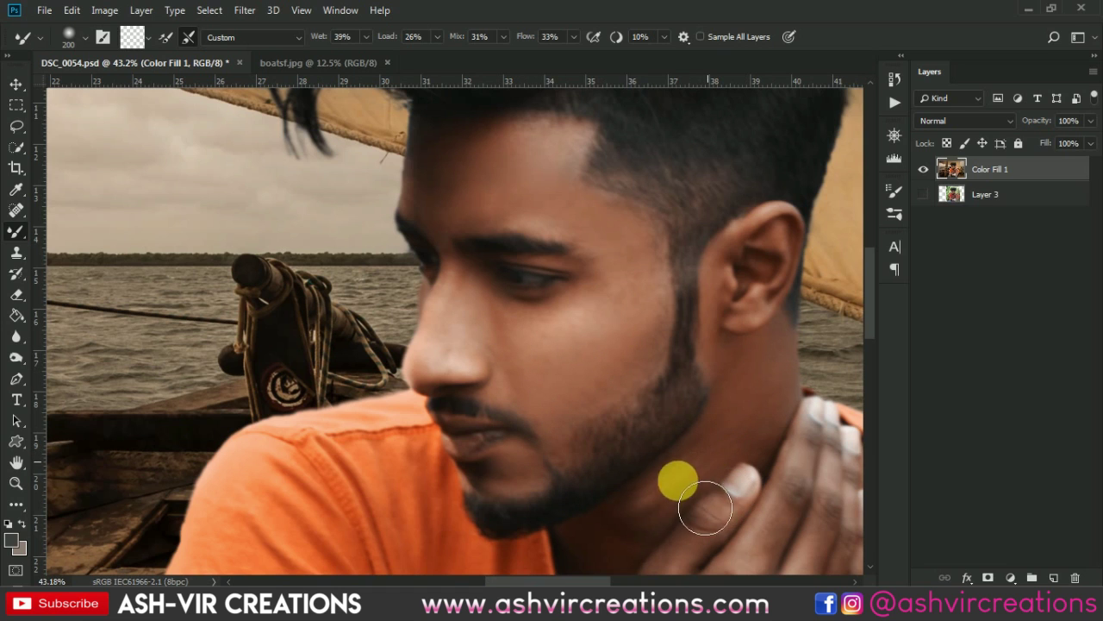
pyautogui.scroll(-5, 460, 315)
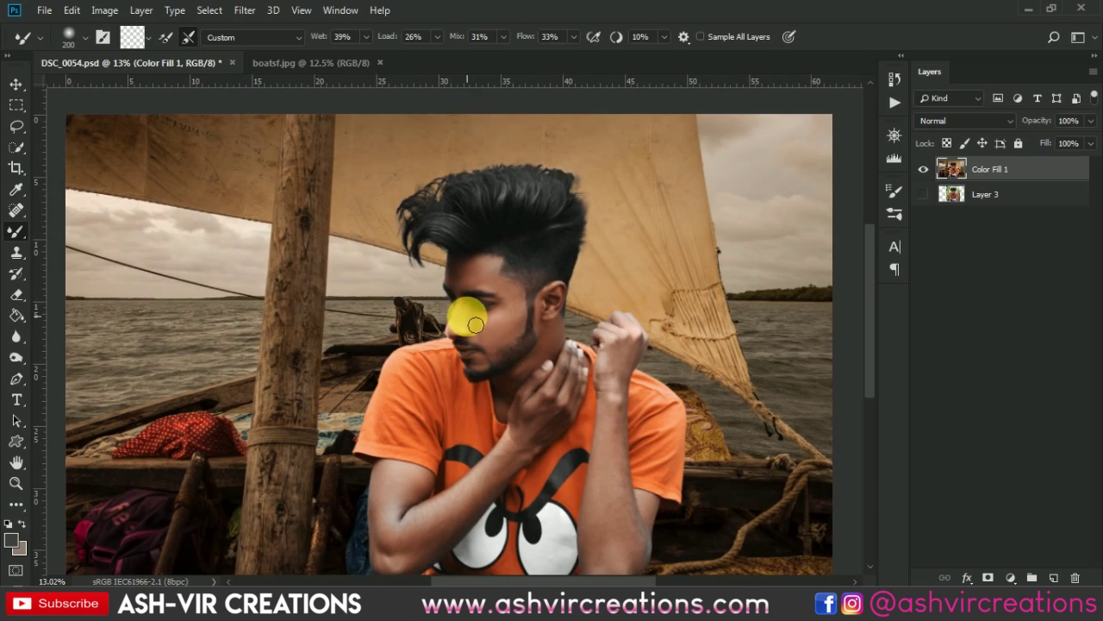
pyautogui.scroll(-2, 485, 321)
pyautogui.scroll(1, 488, 320)
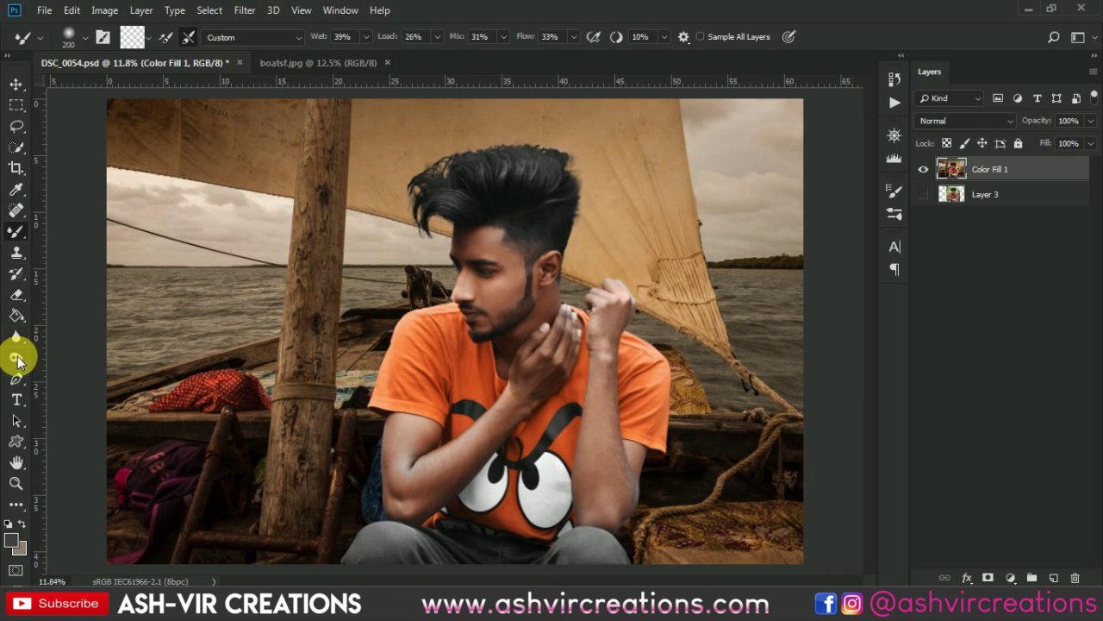
# Step: Dodge the midtones around the raised fist and the adjoining sail with a 900 px brush at 41% exposure
pyautogui.click(17, 359)
pyautogui.click(85, 357)
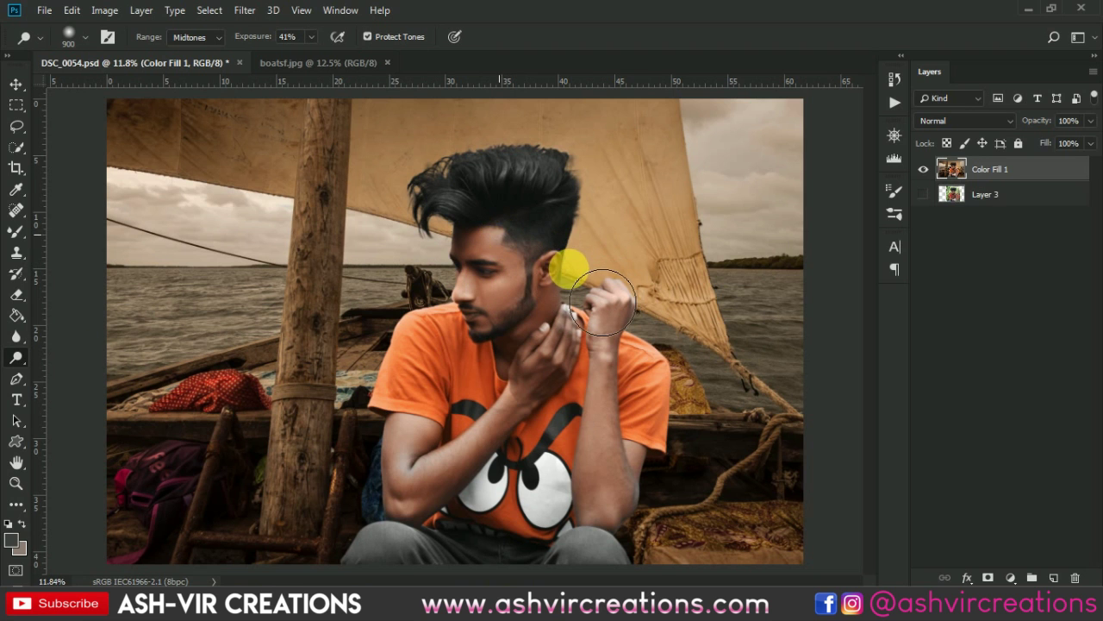
pyautogui.scroll(1, 569, 284)
pyautogui.scroll(-1, 610, 332)
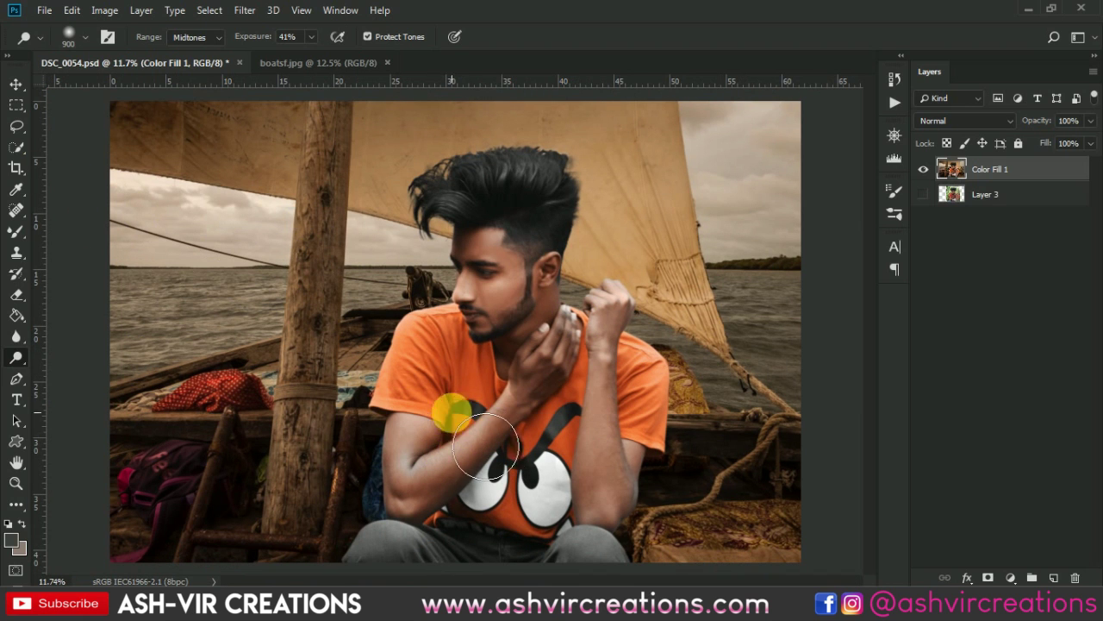
pyautogui.scroll(-1, 444, 274)
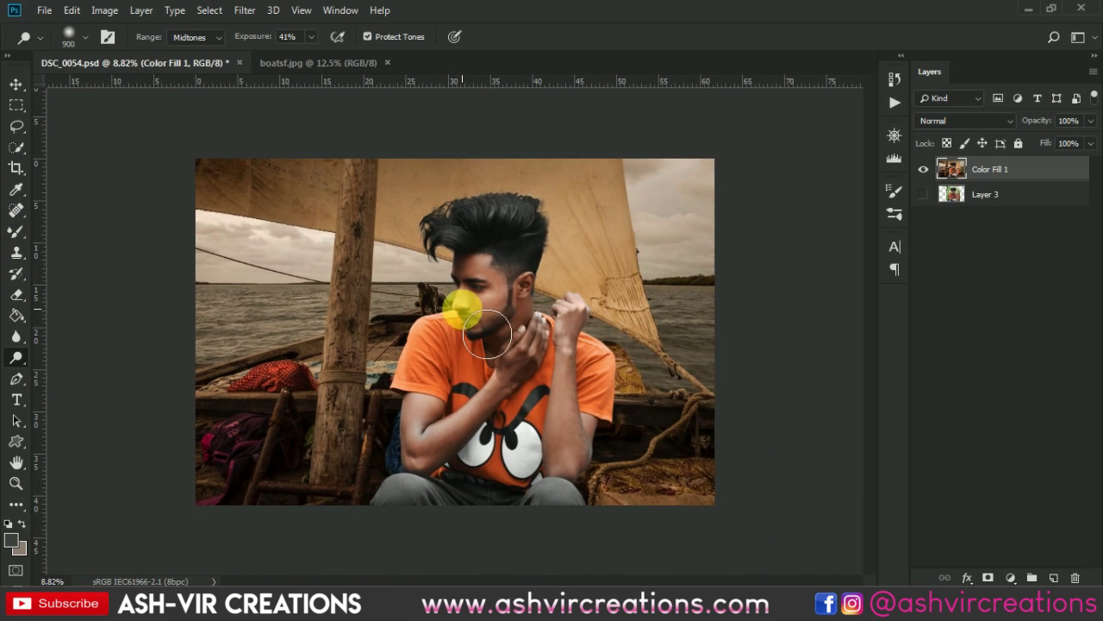
pyautogui.scroll(1, 508, 314)
pyautogui.moveTo(565, 312)
pyautogui.mouseDown()
pyautogui.moveTo(627, 343)
pyautogui.moveTo(664, 317)
pyautogui.mouseUp()
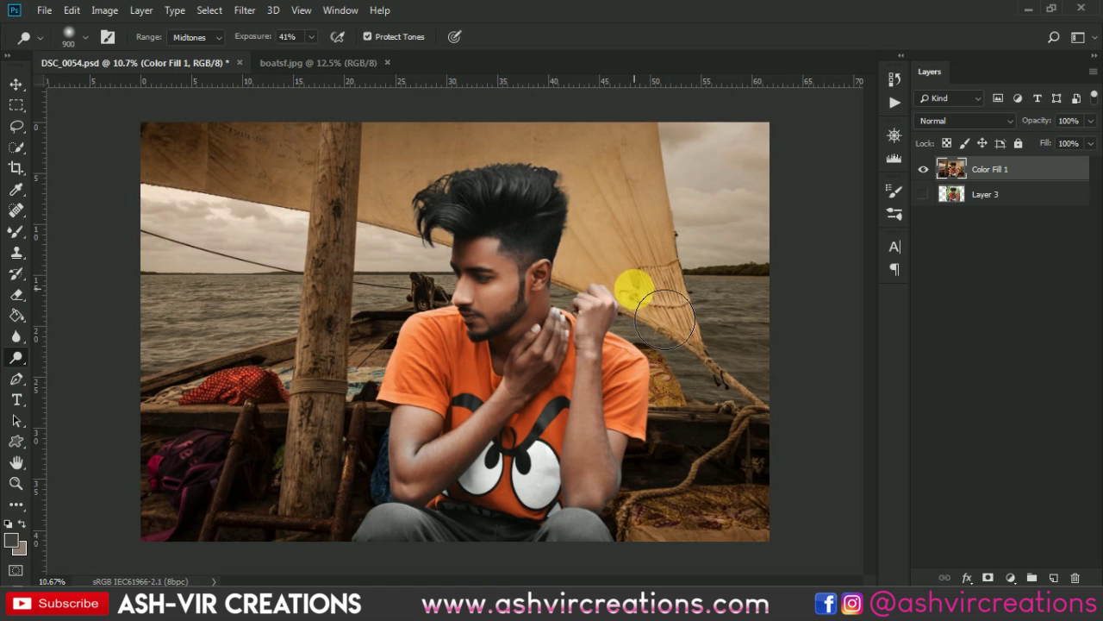
pyautogui.press('v')
# Step: Open the merged Color Fill 1 layer in the Camera Raw filter
pyautogui.scroll(-2, 483, 305)
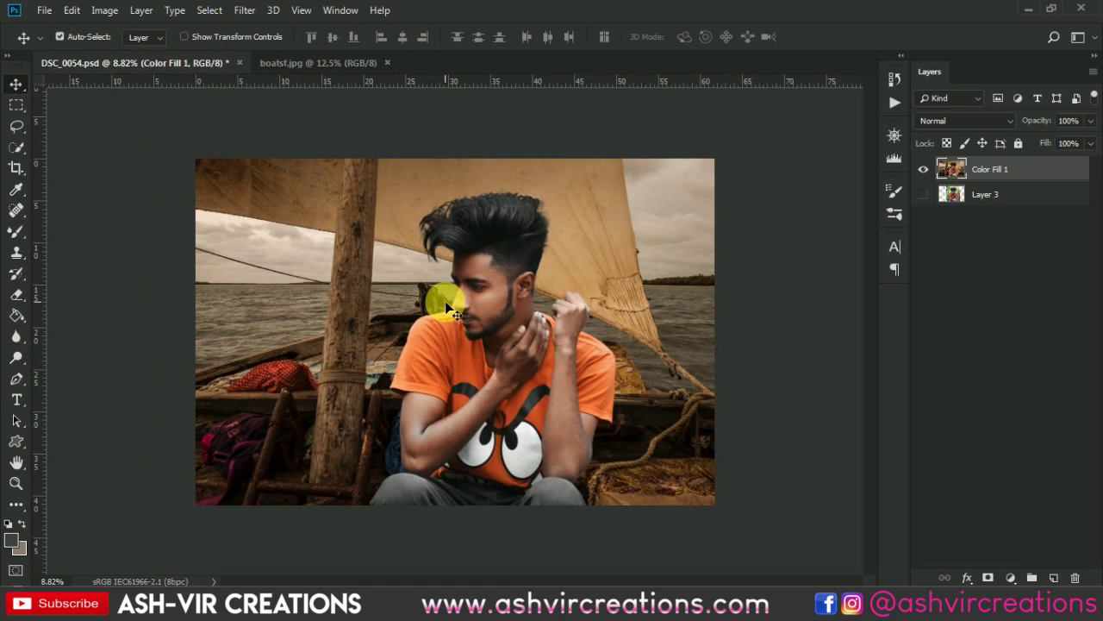
pyautogui.scroll(3, 483, 305)
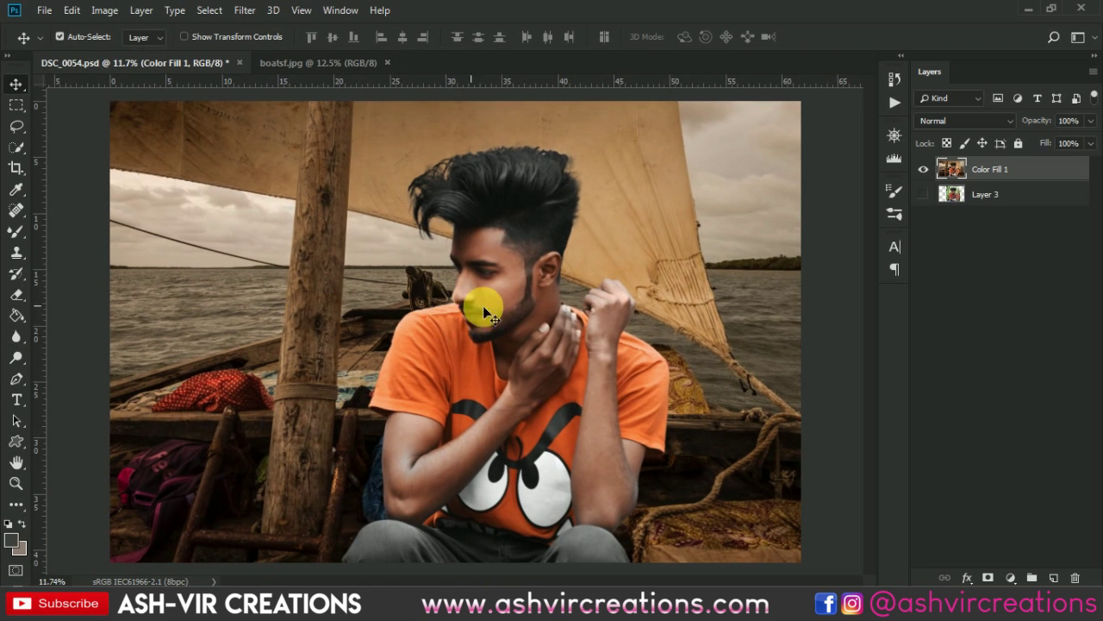
pyautogui.click(255, 15)
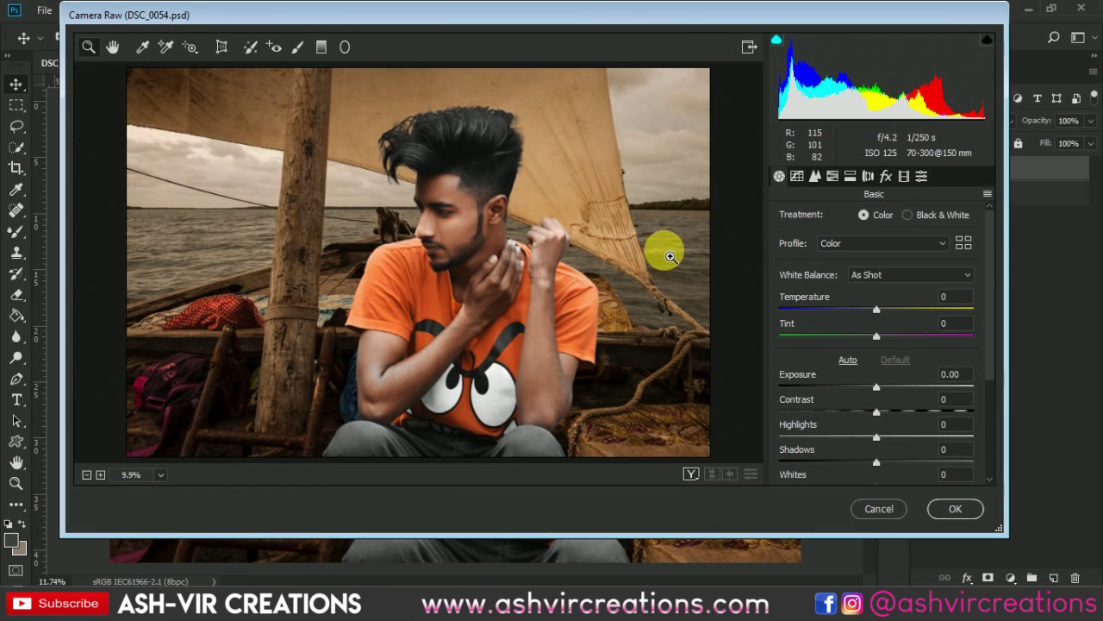
# Step: Try a post-crop vignette on the composite in the Camera Raw effects
pyautogui.click(885, 177)
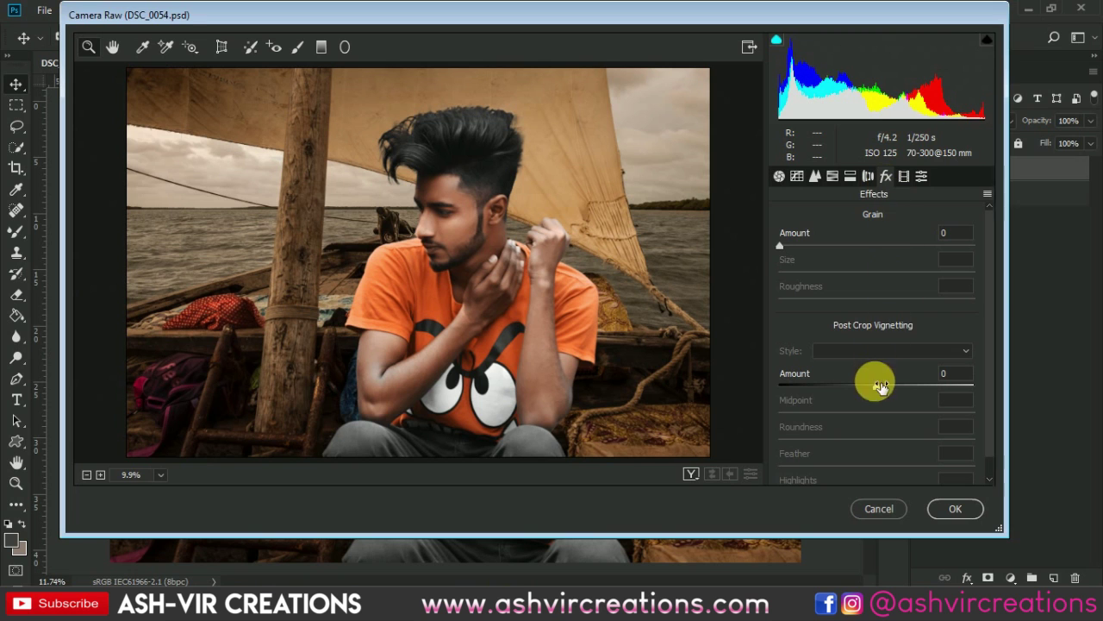
pyautogui.moveTo(864, 390); pyautogui.dragTo(823, 413)
pyautogui.moveTo(871, 443); pyautogui.dragTo(854, 466)
pyautogui.moveTo(861, 388)
pyautogui.mouseDown()
pyautogui.moveTo(850, 387)
pyautogui.moveTo(888, 388)
pyautogui.moveTo(856, 389)
pyautogui.moveTo(872, 388)
pyautogui.mouseUp()
pyautogui.click(868, 175)
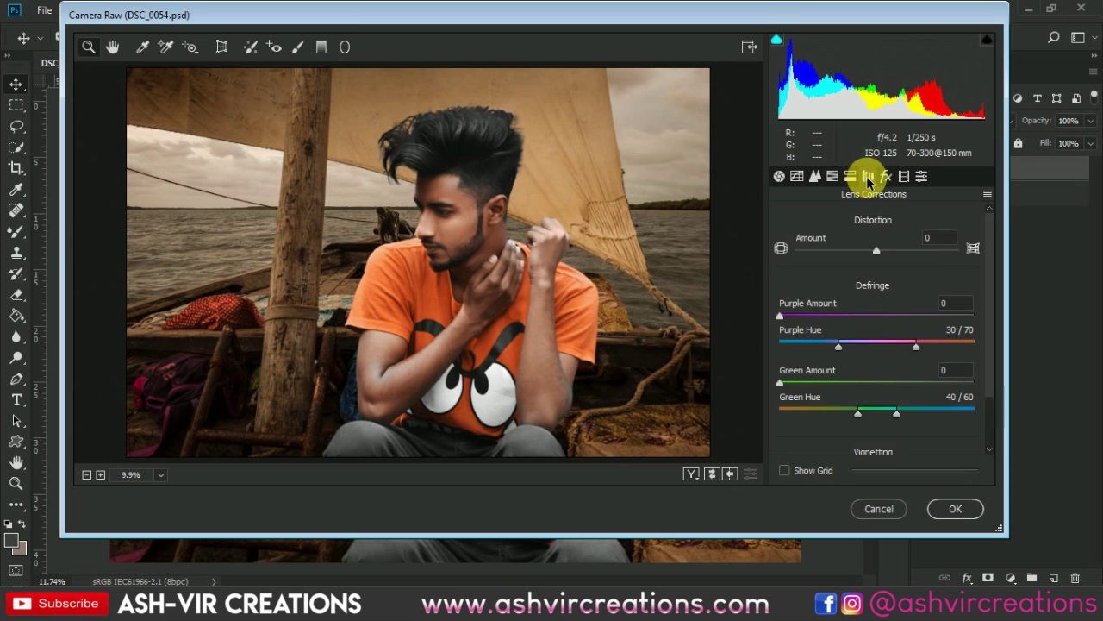
pyautogui.click(848, 175)
pyautogui.click(907, 177)
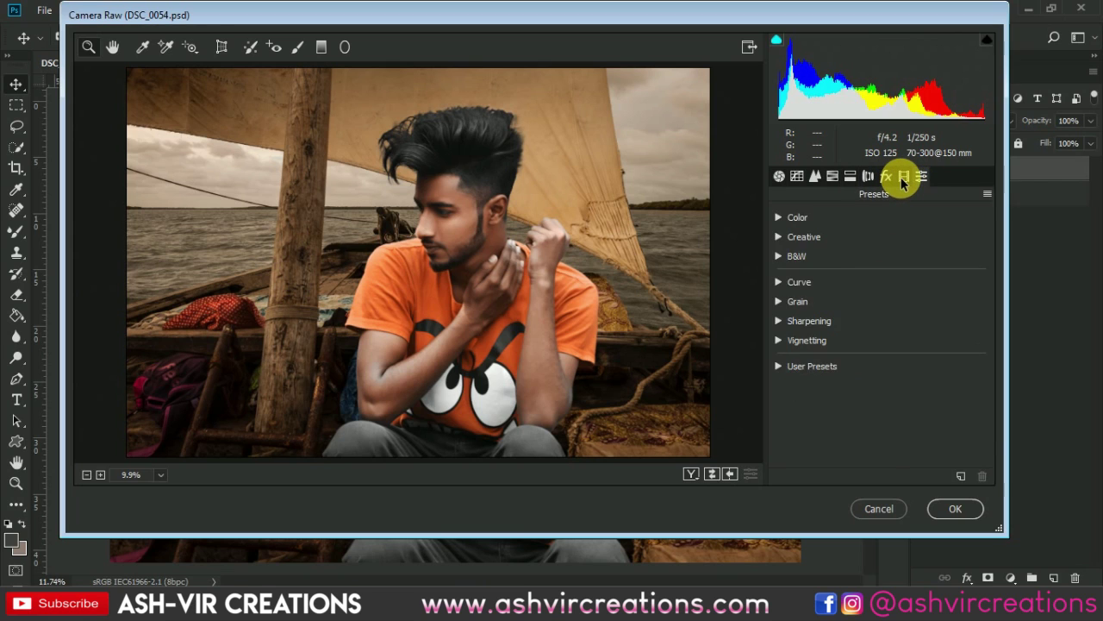
pyautogui.click(904, 178)
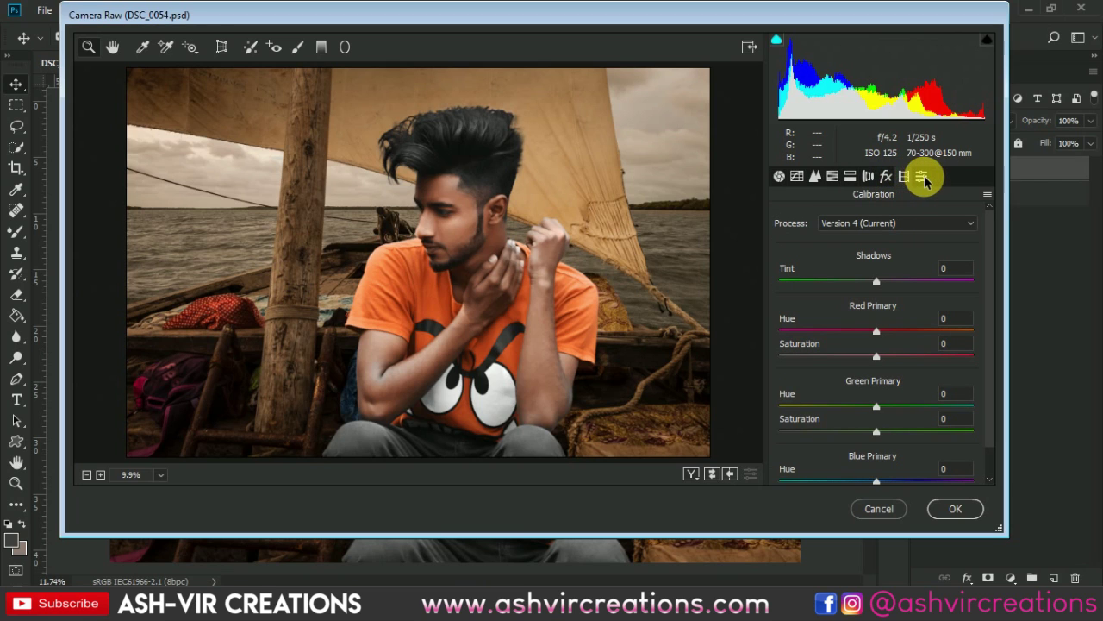
# Step: Preview the AVC-Moody Matt Green and AVC-Teal+Orange user presets on the composite
pyautogui.click(922, 177)
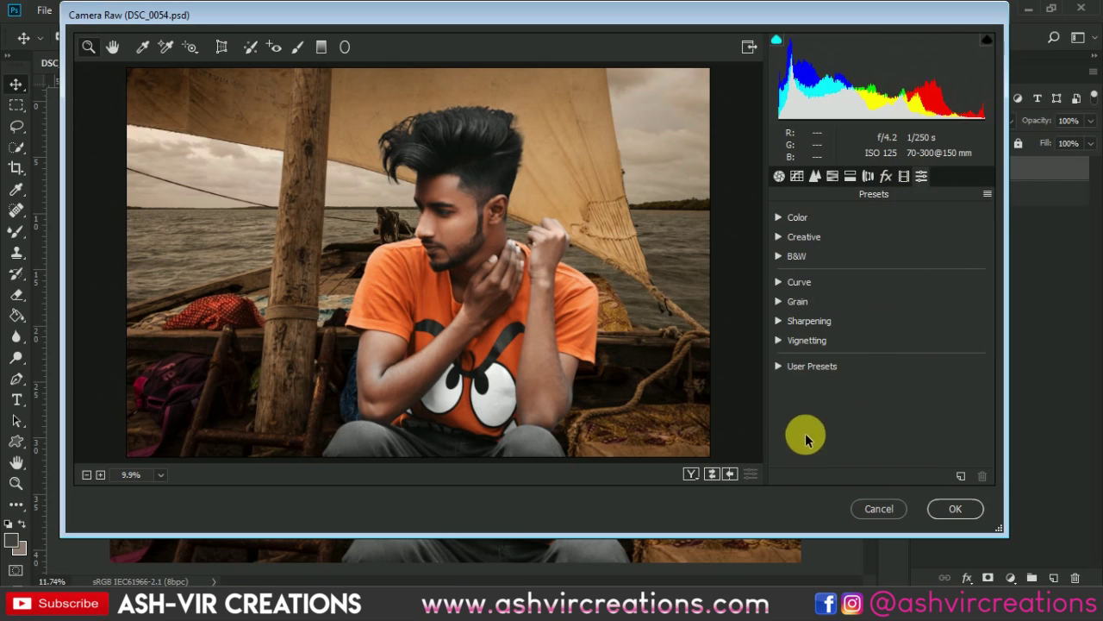
pyautogui.click(778, 365)
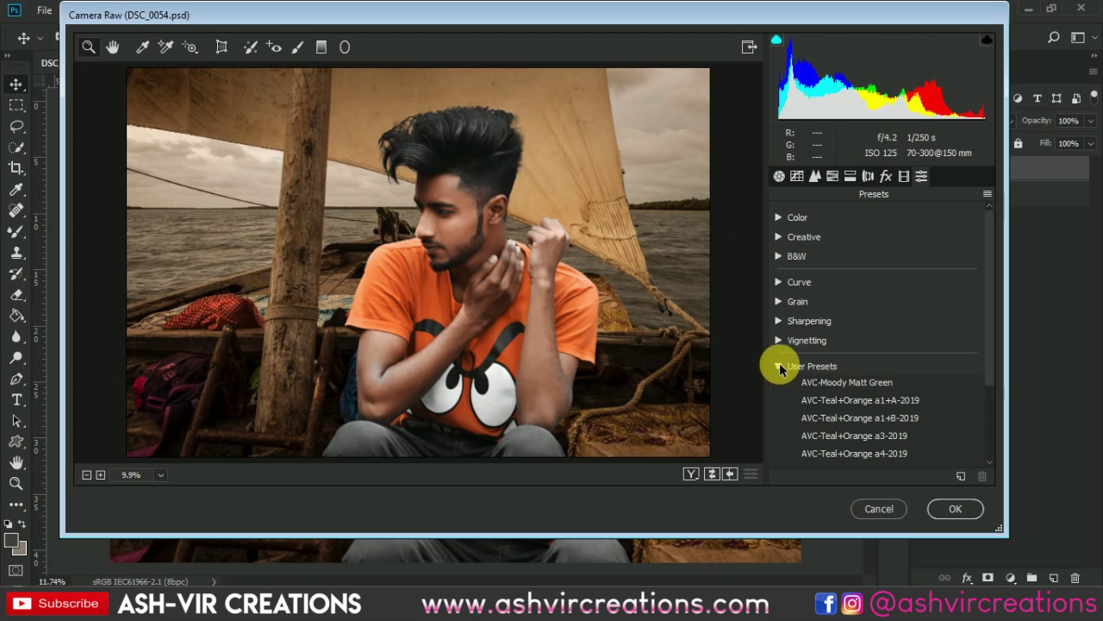
pyautogui.click(905, 401)
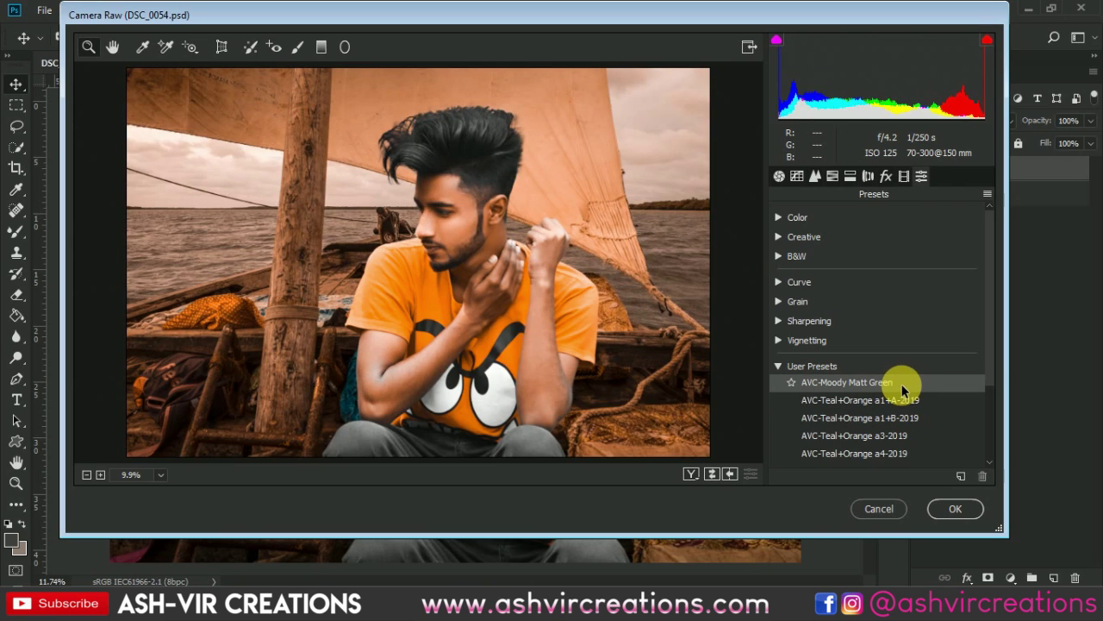
pyautogui.click(901, 384)
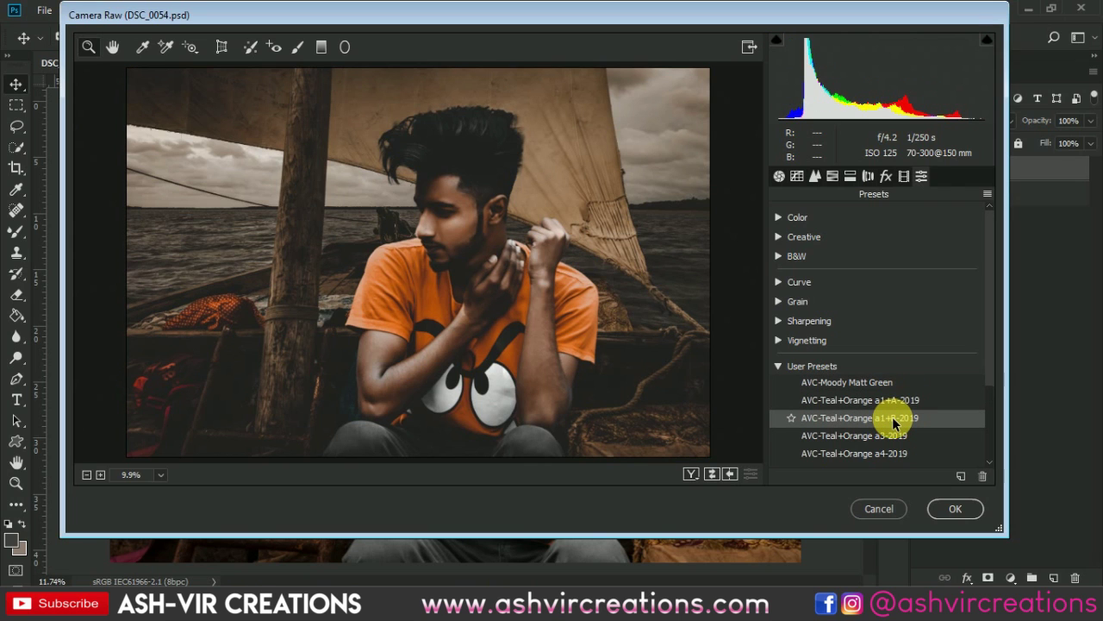
pyautogui.click(894, 421)
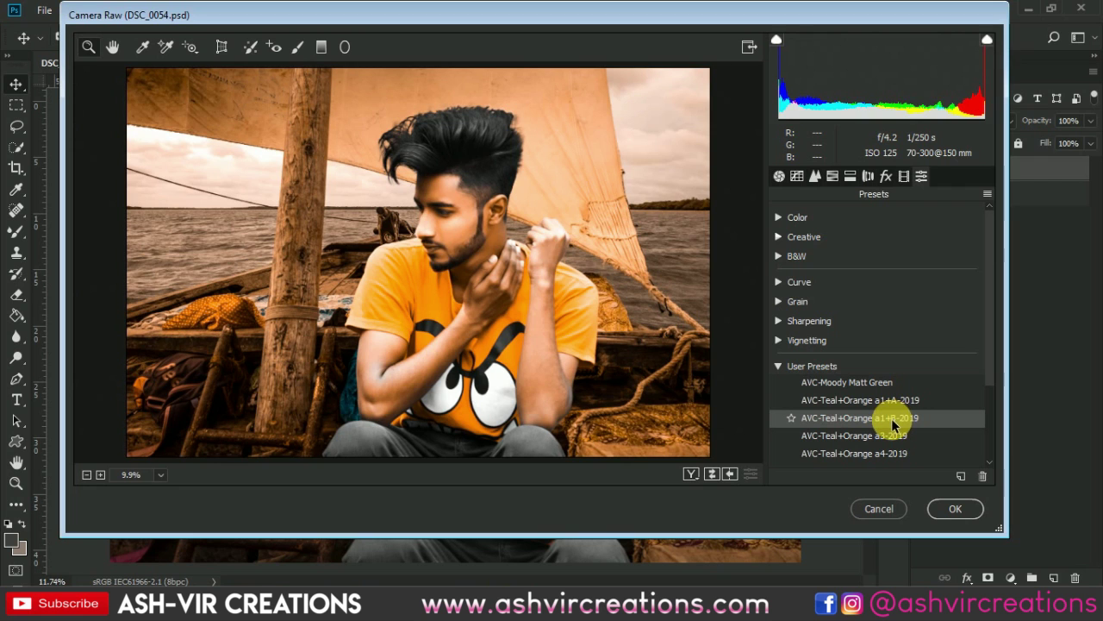
pyautogui.click(894, 435)
pyautogui.click(887, 453)
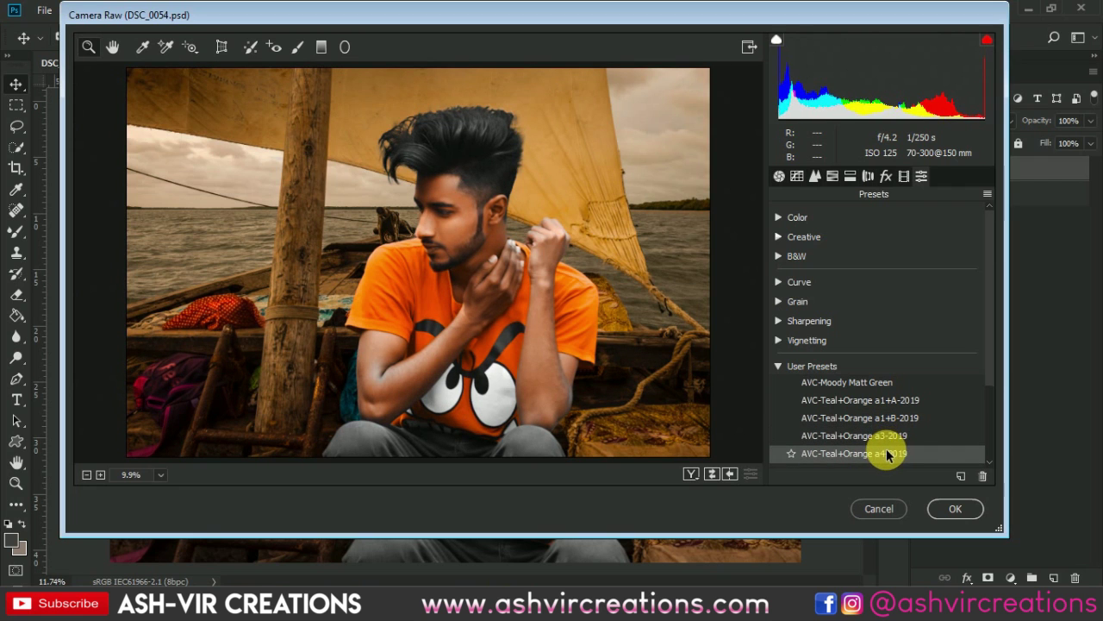
pyautogui.moveTo(988, 382); pyautogui.dragTo(991, 465)
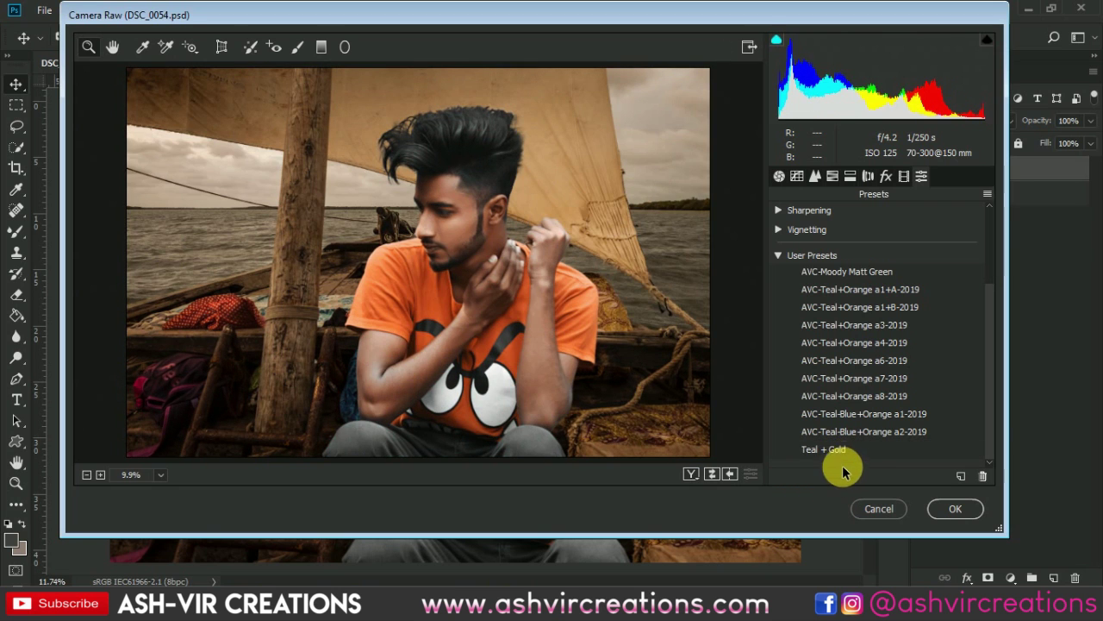
# Step: Adjust the white balance in the basic corrections to temperature +2 and tint -15
pyautogui.click(779, 177)
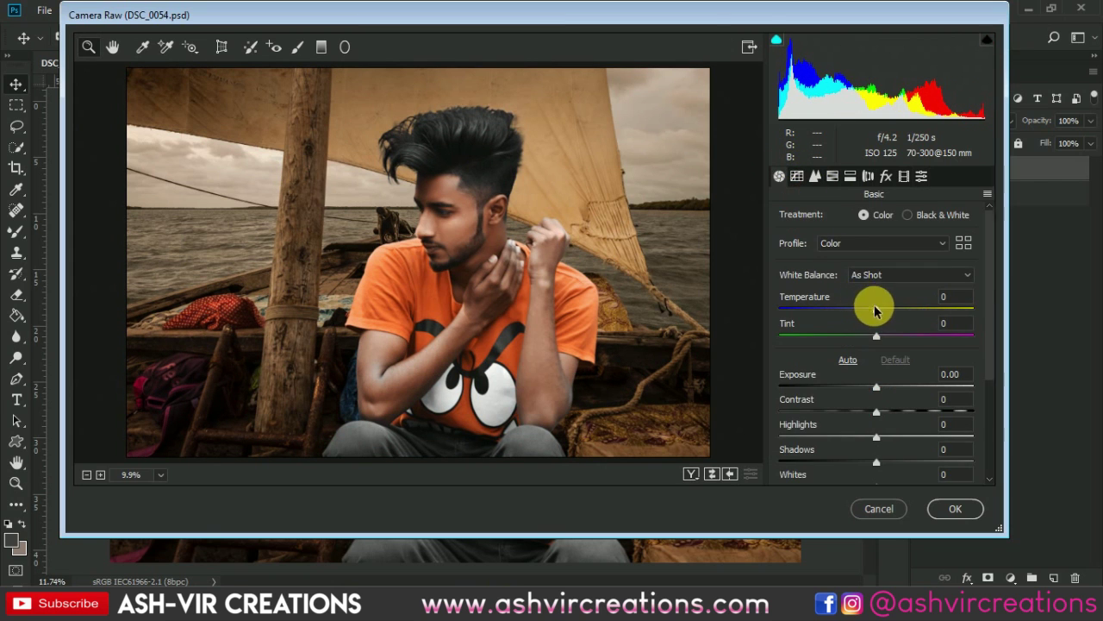
pyautogui.moveTo(876, 311); pyautogui.dragTo(883, 309)
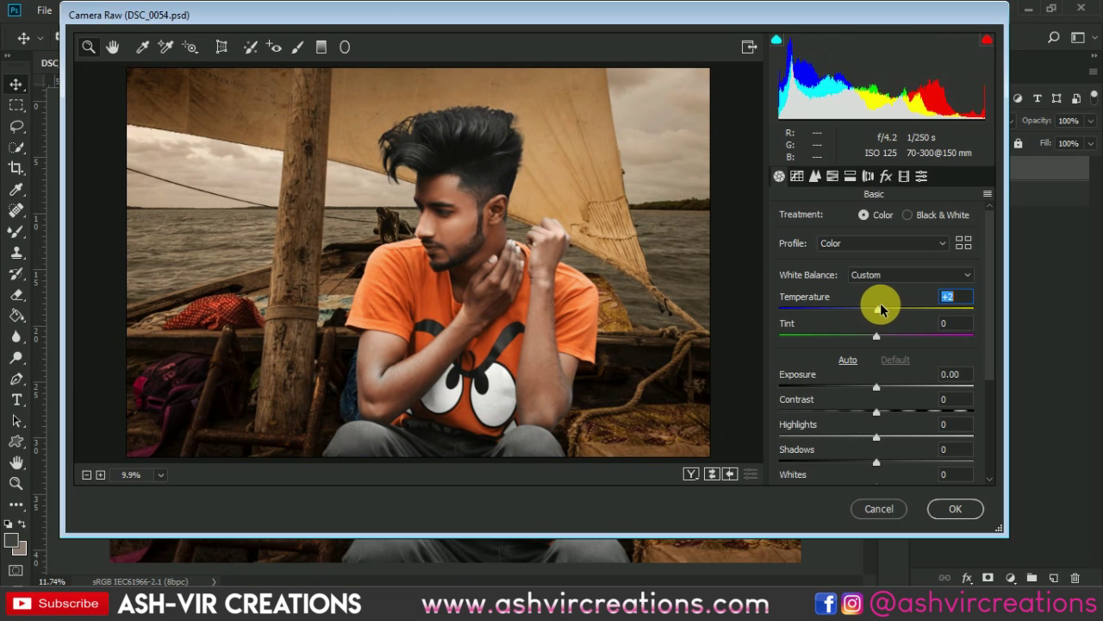
pyautogui.moveTo(875, 336)
pyautogui.mouseDown()
pyautogui.moveTo(853, 335)
pyautogui.moveTo(865, 336)
pyautogui.mouseUp()
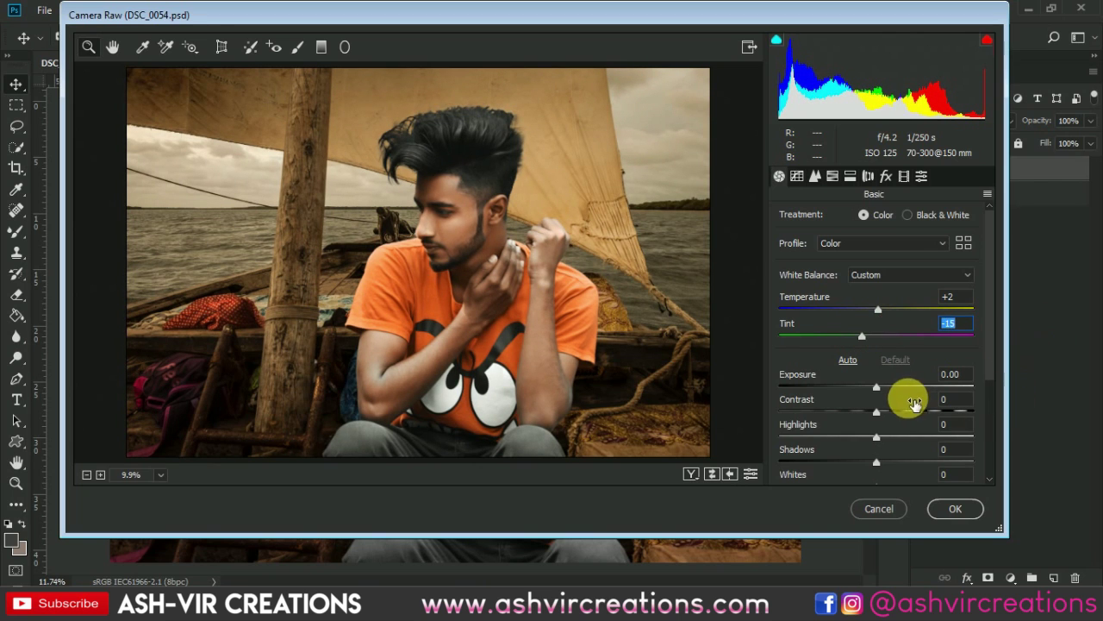
# Step: Set exposure to -0.45, contrast to -14, highlights to +7, whites to +18 and blacks to +6
pyautogui.moveTo(878, 389)
pyautogui.mouseDown()
pyautogui.moveTo(867, 389)
pyautogui.moveTo(879, 411)
pyautogui.moveTo(919, 411)
pyautogui.moveTo(857, 414)
pyautogui.moveTo(879, 410)
pyautogui.moveTo(867, 414)
pyautogui.moveTo(883, 437)
pyautogui.moveTo(874, 414)
pyautogui.moveTo(904, 414)
pyautogui.moveTo(888, 391)
pyautogui.moveTo(853, 398)
pyautogui.moveTo(905, 394)
pyautogui.moveTo(891, 400)
pyautogui.mouseUp()
pyautogui.scroll(-4, 985, 395)
pyautogui.scroll(-3, 990, 426)
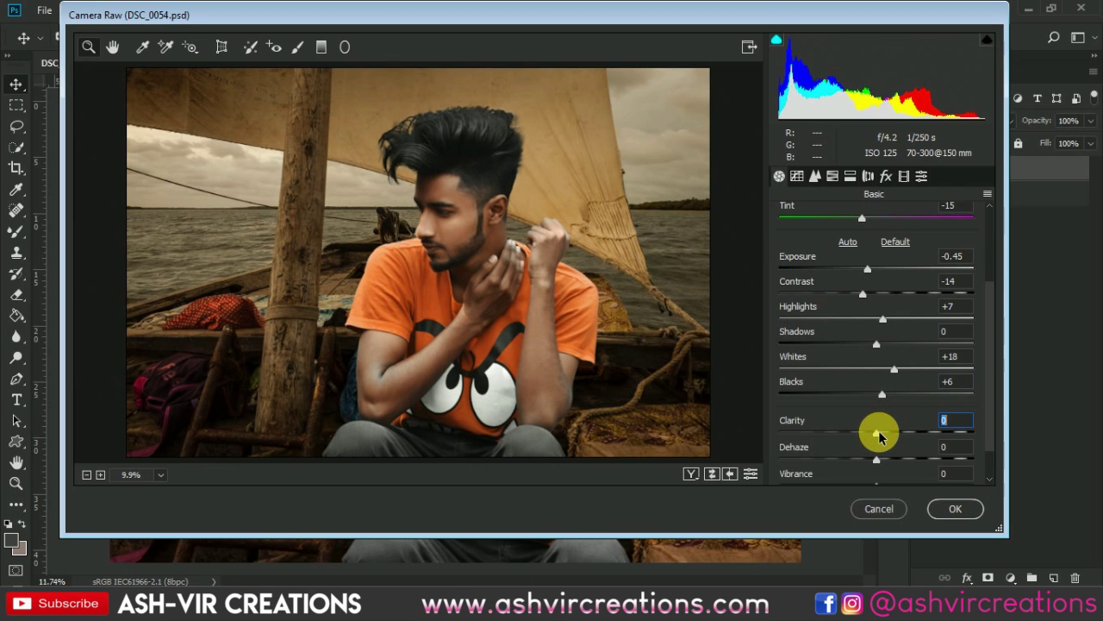
# Step: Set clarity to +8, vibrance to +35 and saturation to -9
pyautogui.moveTo(883, 438); pyautogui.dragTo(887, 438)
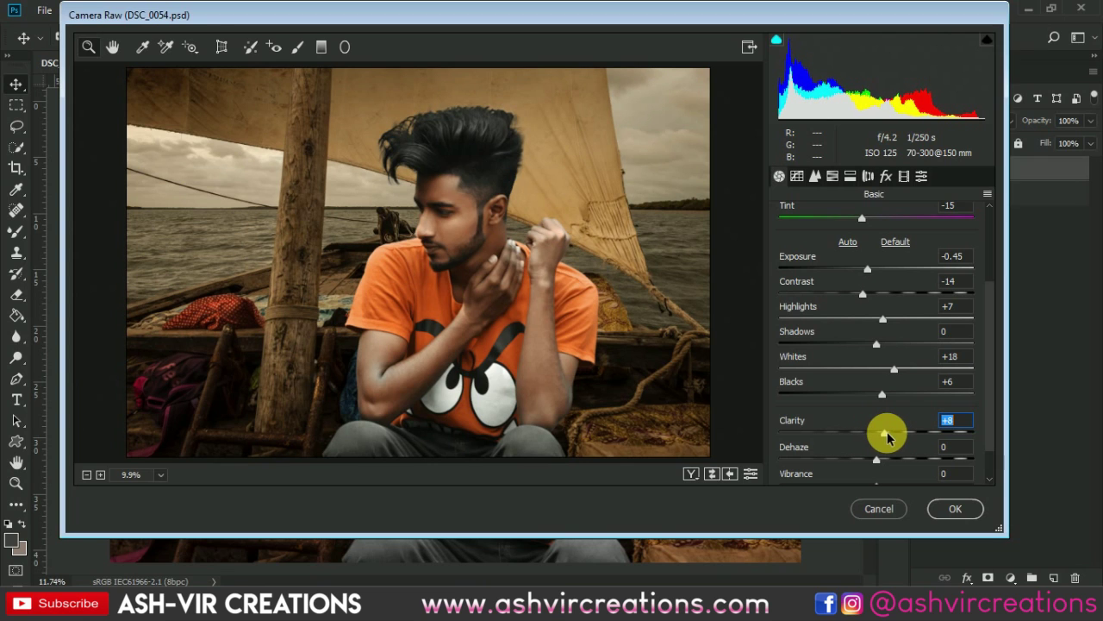
pyautogui.scroll(-2, 989, 400)
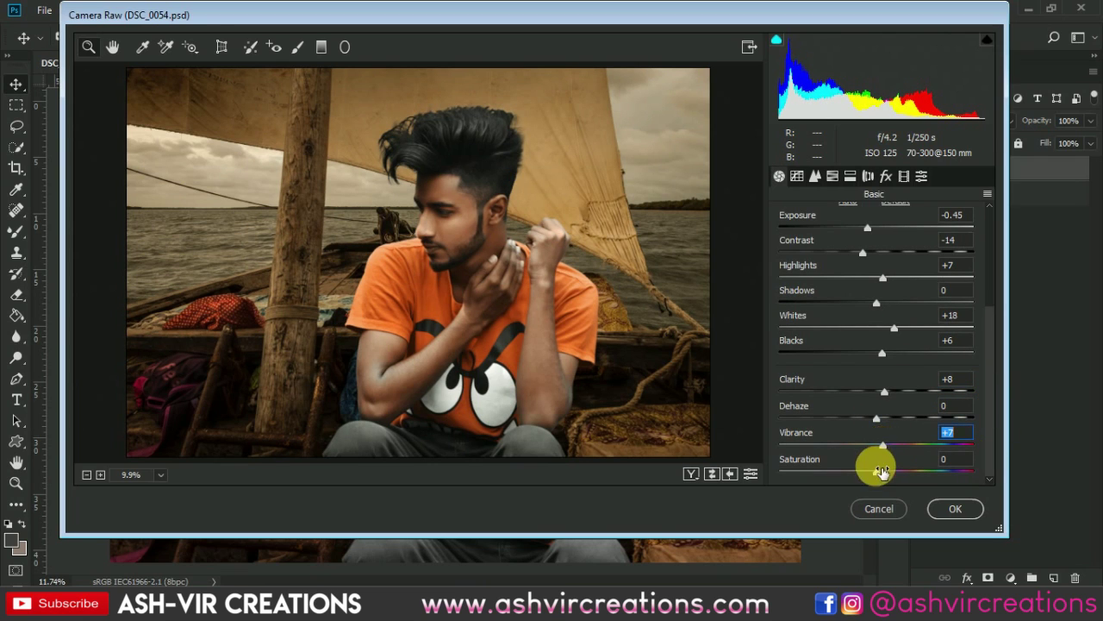
pyautogui.moveTo(876, 473)
pyautogui.mouseDown()
pyautogui.moveTo(855, 470)
pyautogui.moveTo(887, 445)
pyautogui.moveTo(926, 457)
pyautogui.moveTo(914, 448)
pyautogui.moveTo(869, 473)
pyautogui.mouseUp()
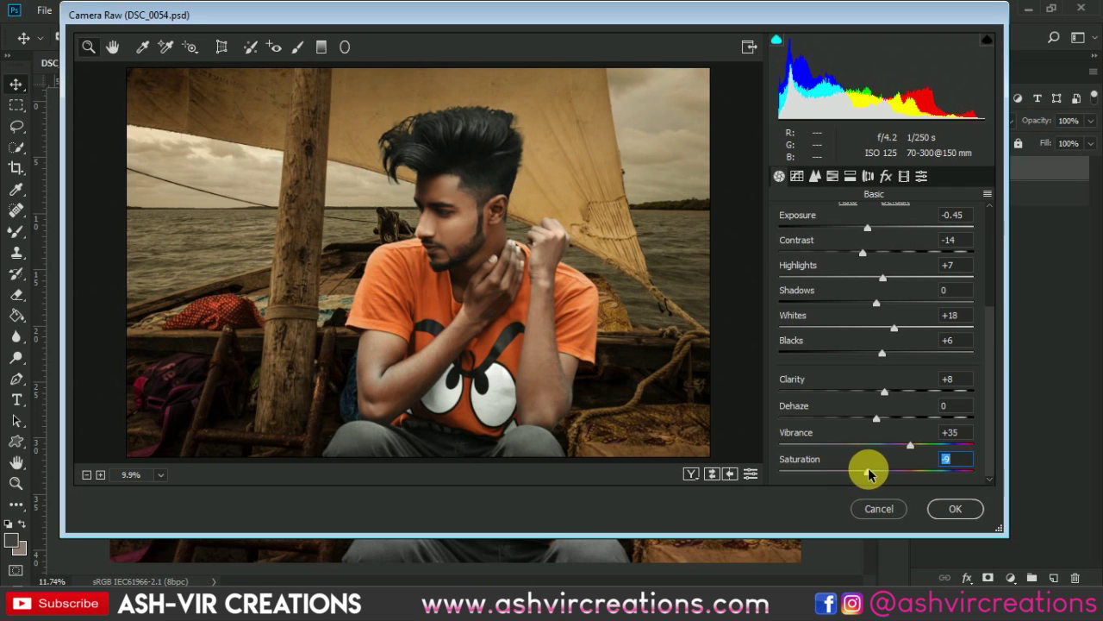
# Step: Check the man's face and hands up close, raise clarity to +15 and apply the Camera Raw adjustments
pyautogui.click(458, 261)
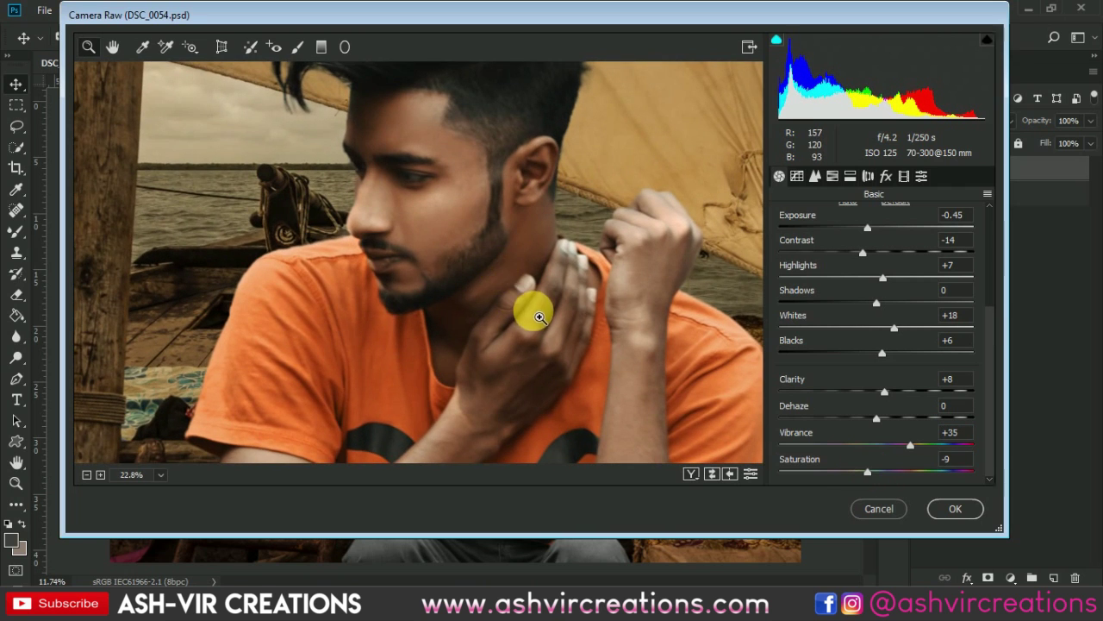
pyautogui.moveTo(541, 320); pyautogui.dragTo(507, 280)
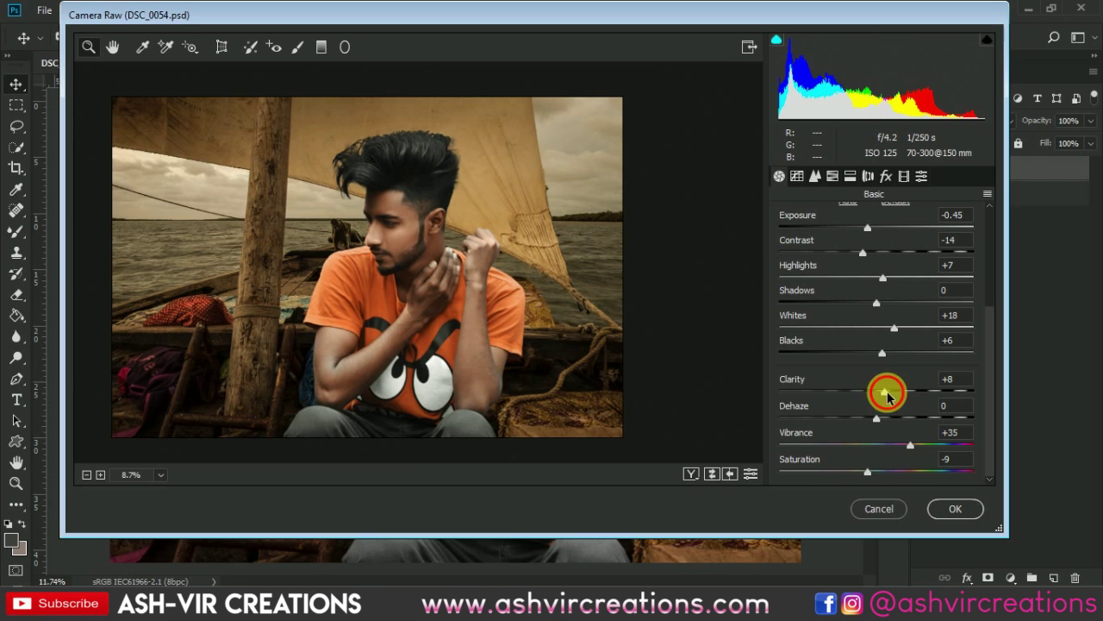
pyautogui.moveTo(887, 395)
pyautogui.mouseDown()
pyautogui.moveTo(863, 393)
pyautogui.moveTo(917, 393)
pyautogui.moveTo(866, 392)
pyautogui.moveTo(905, 392)
pyautogui.moveTo(895, 393)
pyautogui.mouseUp()
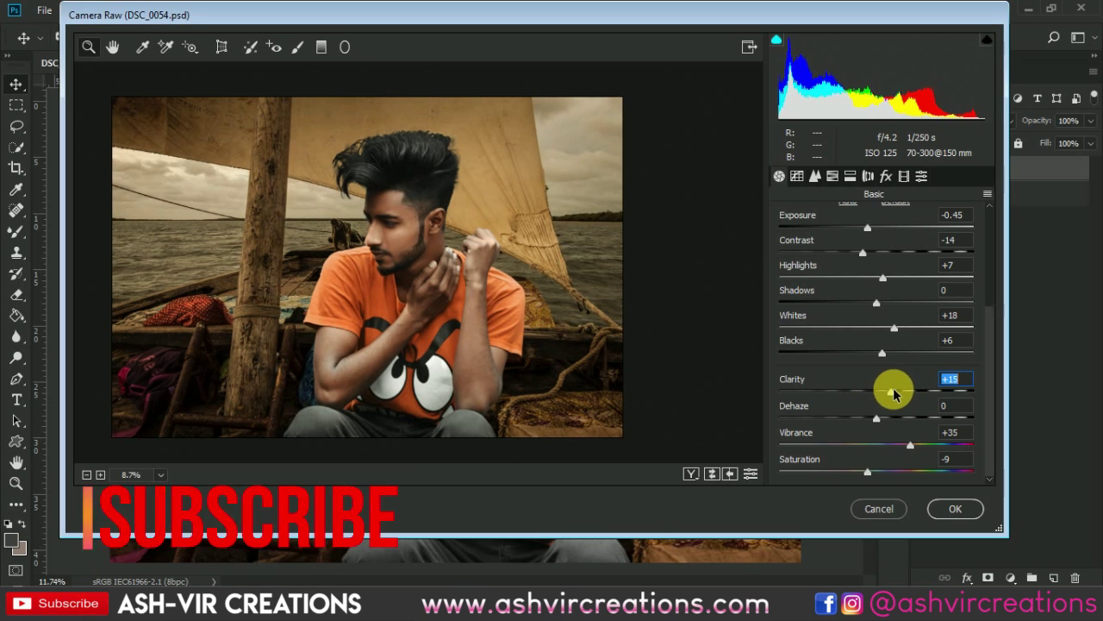
pyautogui.click(943, 509)
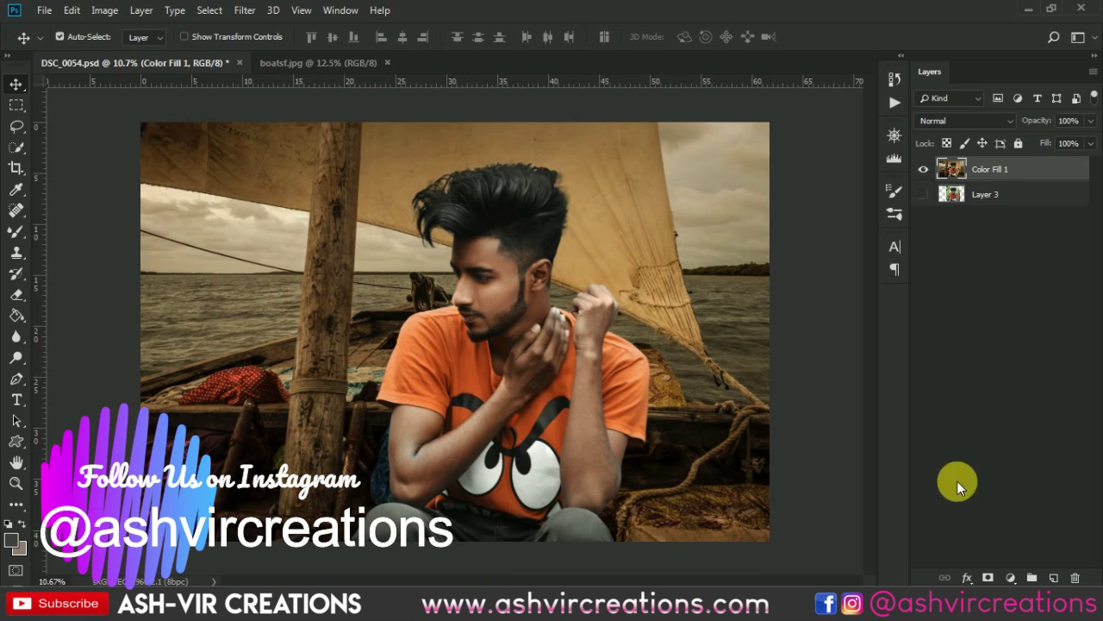
# Step: Open maxresdefault from the Boatzz folder and bring its white particle image into DSC_0054.psd as a new layer
pyautogui.click(43, 10)
pyautogui.click(54, 44)
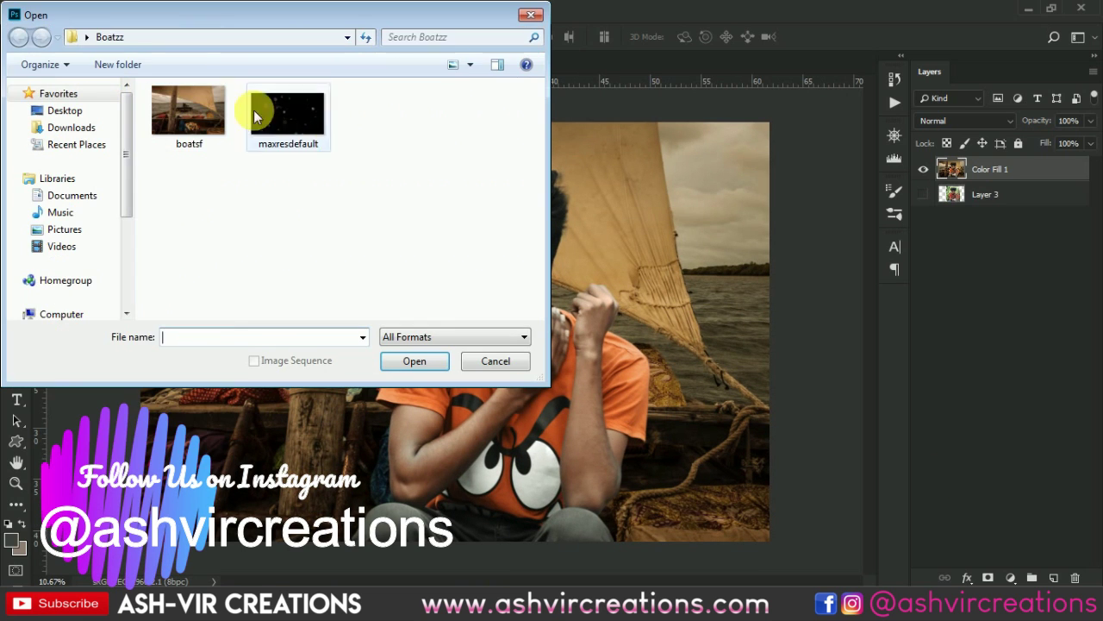
pyautogui.doubleClick(320, 121)
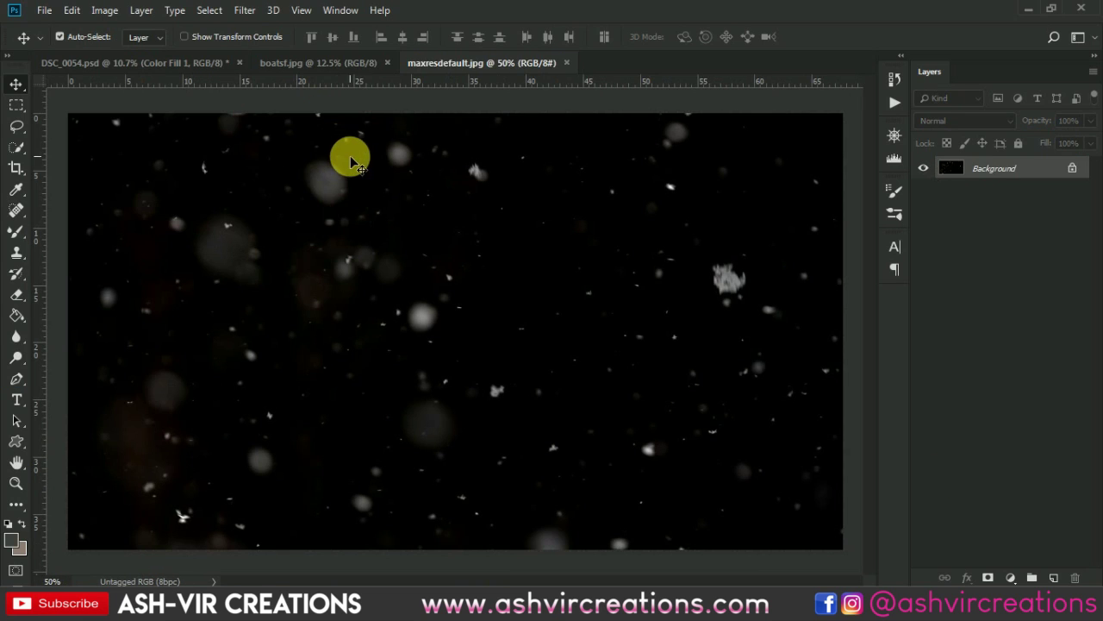
pyautogui.moveTo(195, 76); pyautogui.dragTo(344, 225)
# Step: Scale the particle layer to 466.67% with Free Transform and position it over the whole picture
pyautogui.click(72, 10)
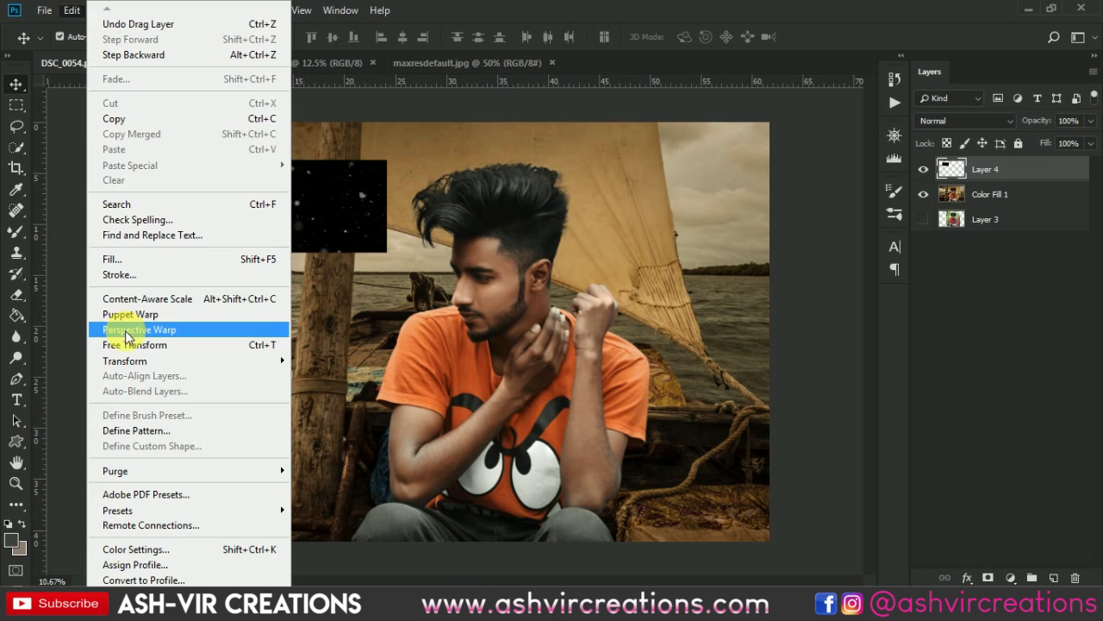
pyautogui.click(112, 339)
pyautogui.moveTo(387, 252); pyautogui.dragTo(789, 479)
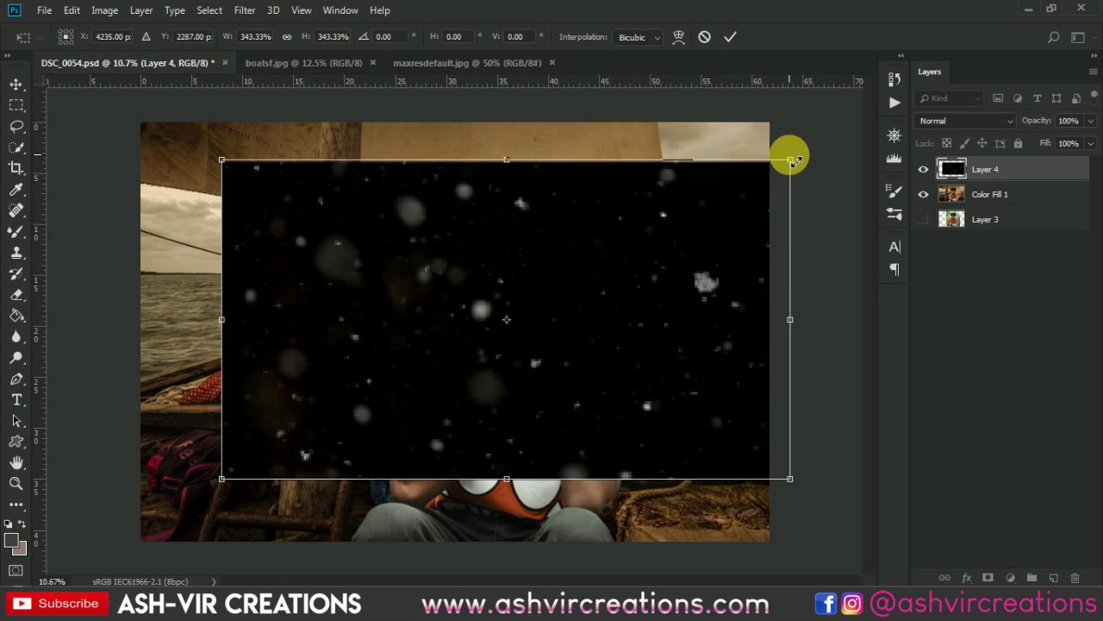
pyautogui.moveTo(790, 160); pyautogui.dragTo(897, 102)
pyautogui.moveTo(757, 242); pyautogui.dragTo(676, 251)
pyautogui.press('Return')
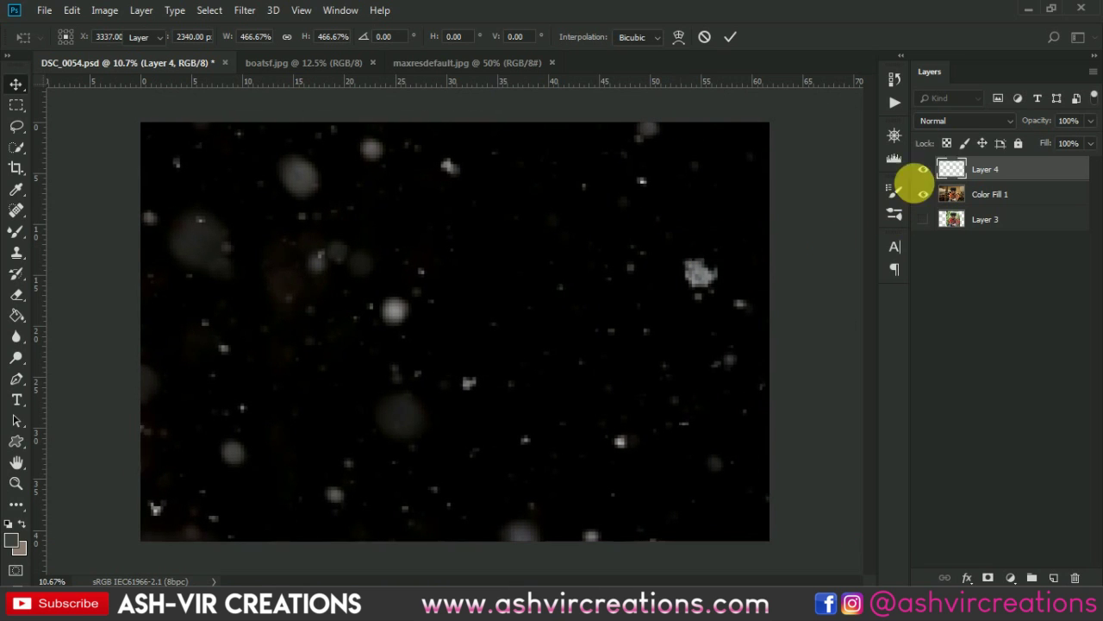
# Step: Blend the particle layer in Screen mode at 97% opacity and shift it slightly up and to the left
pyautogui.click(933, 121)
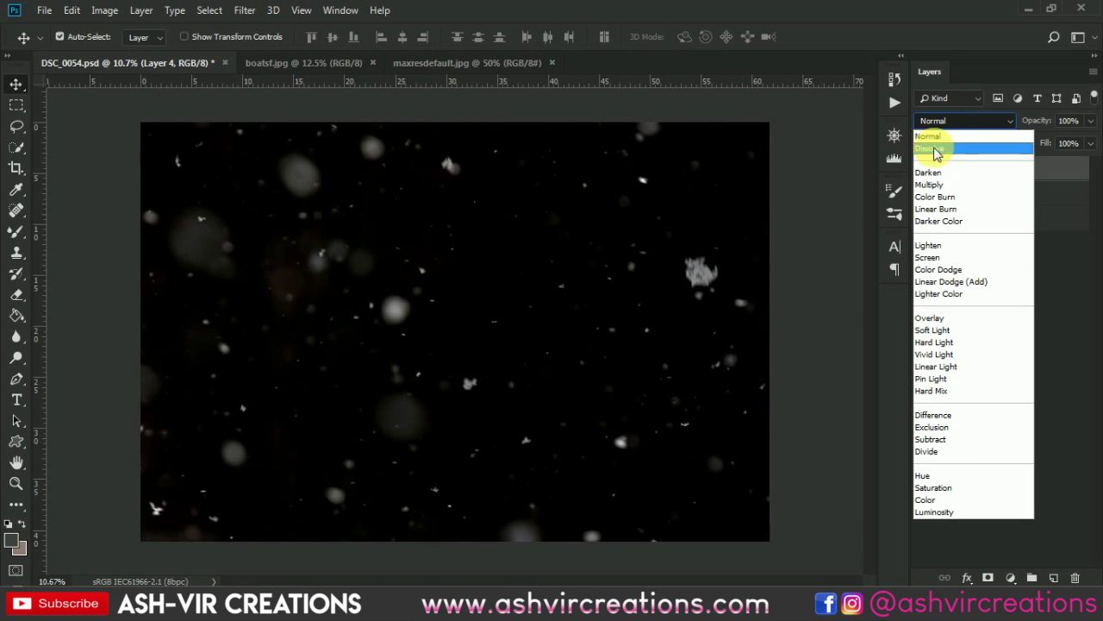
pyautogui.click(935, 257)
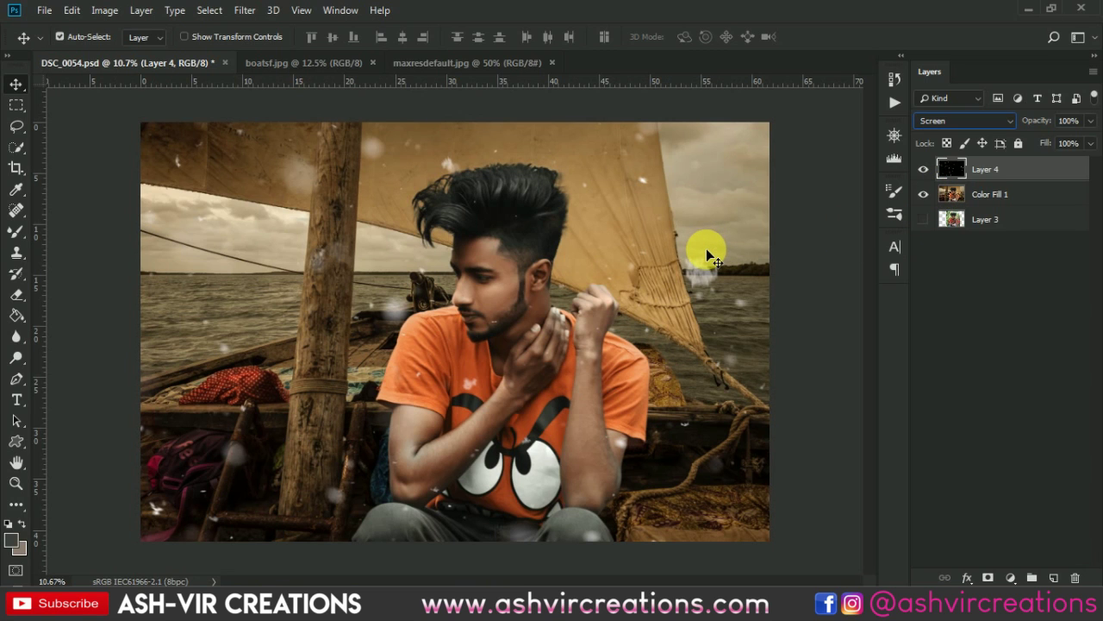
pyautogui.moveTo(706, 253); pyautogui.dragTo(681, 247)
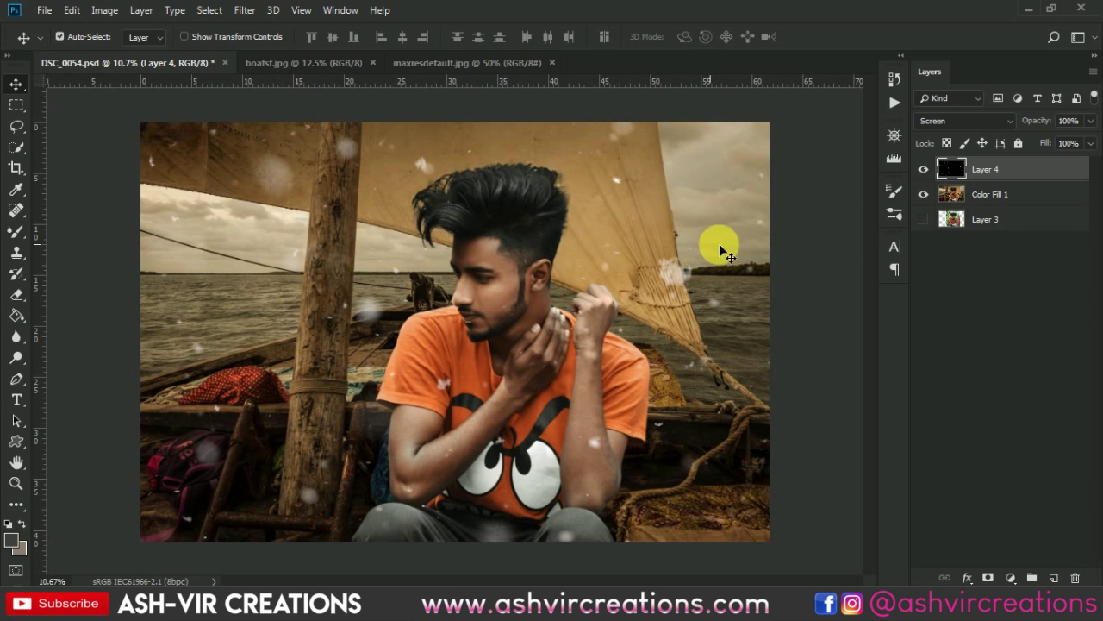
pyautogui.moveTo(1039, 122); pyautogui.dragTo(1064, 113)
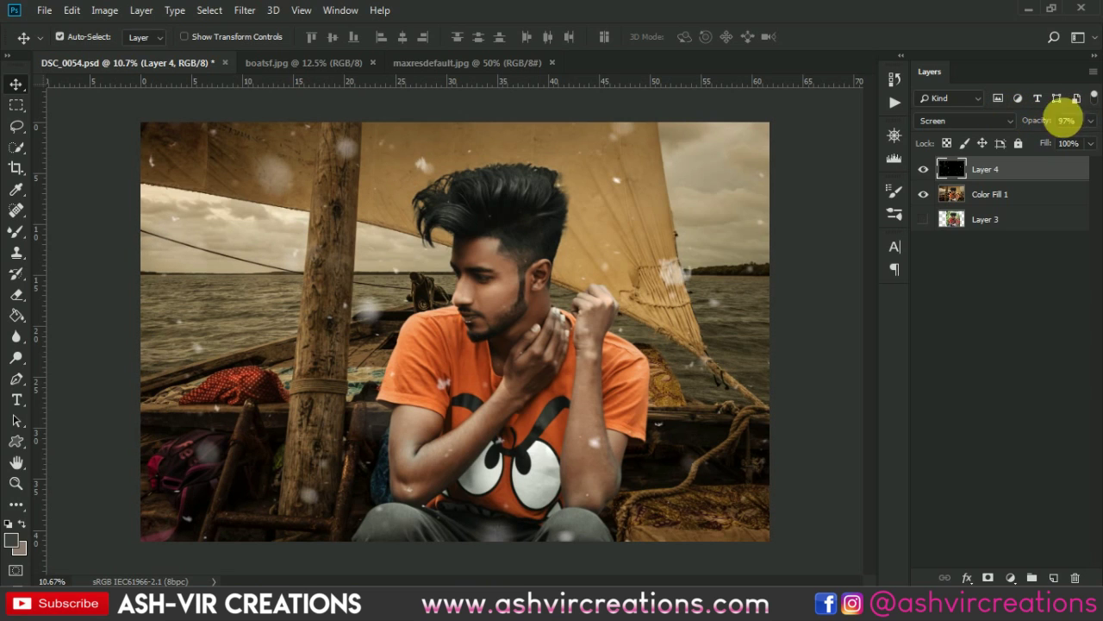
# Step: Erase the large white particle over the sail's rope lacing on Layer 4 with a soft round Eraser enlarged to 600 px
pyautogui.click(18, 301)
pyautogui.rightClick(643, 236)
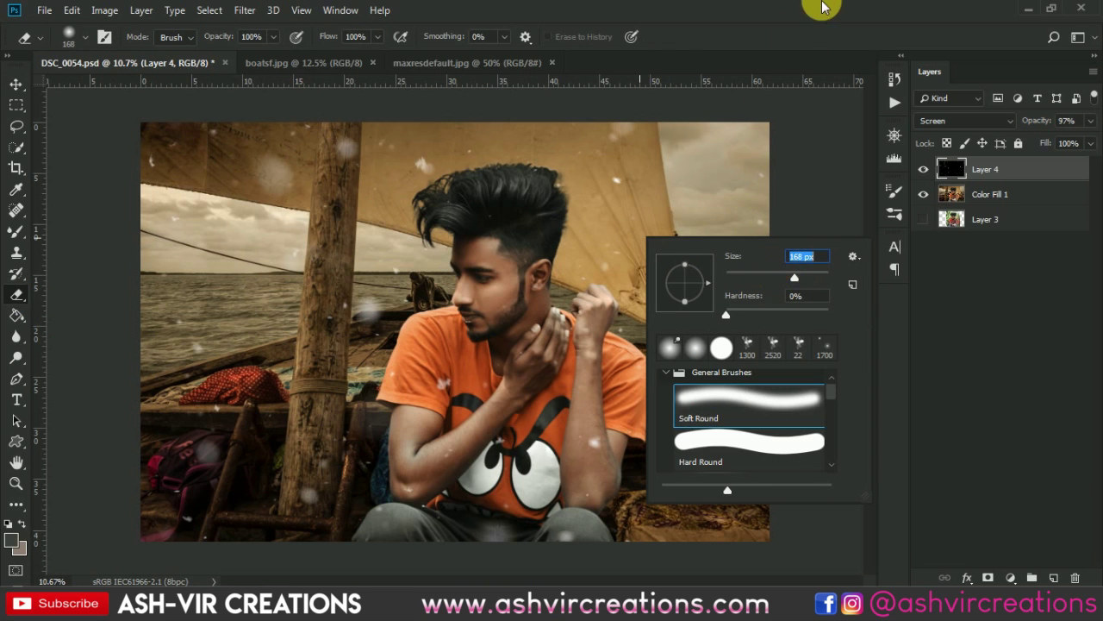
pyautogui.click(823, 7)
pyautogui.scroll(4, 681, 278)
pyautogui.press(']')
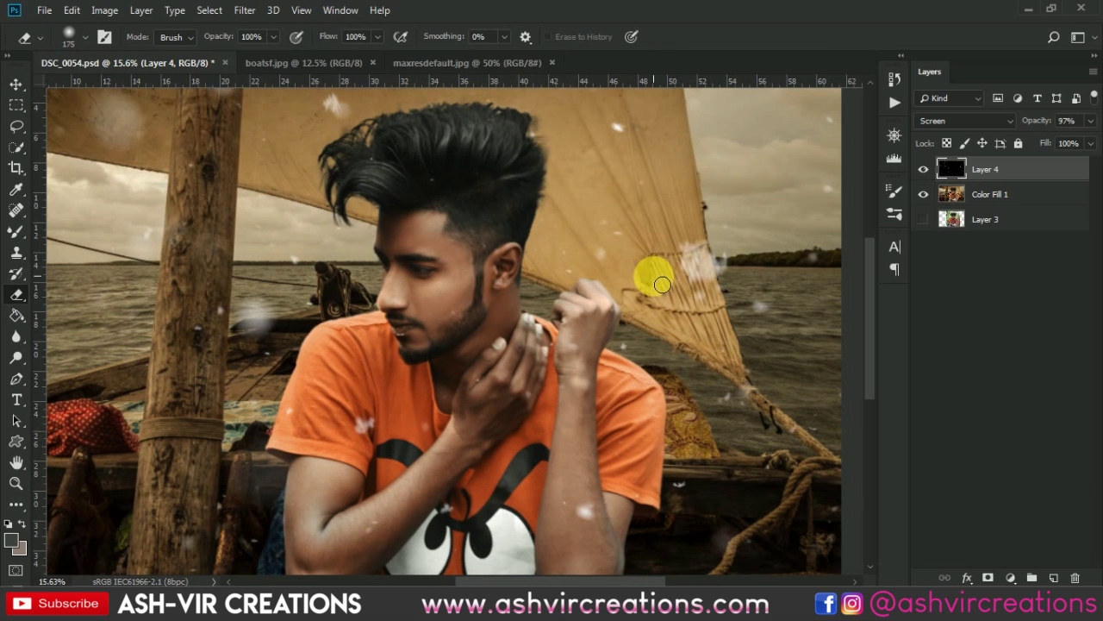
pyautogui.press(']')
pyautogui.press(']')
pyautogui.press(']')
pyautogui.press(']')
pyautogui.press(']')
pyautogui.press(']')
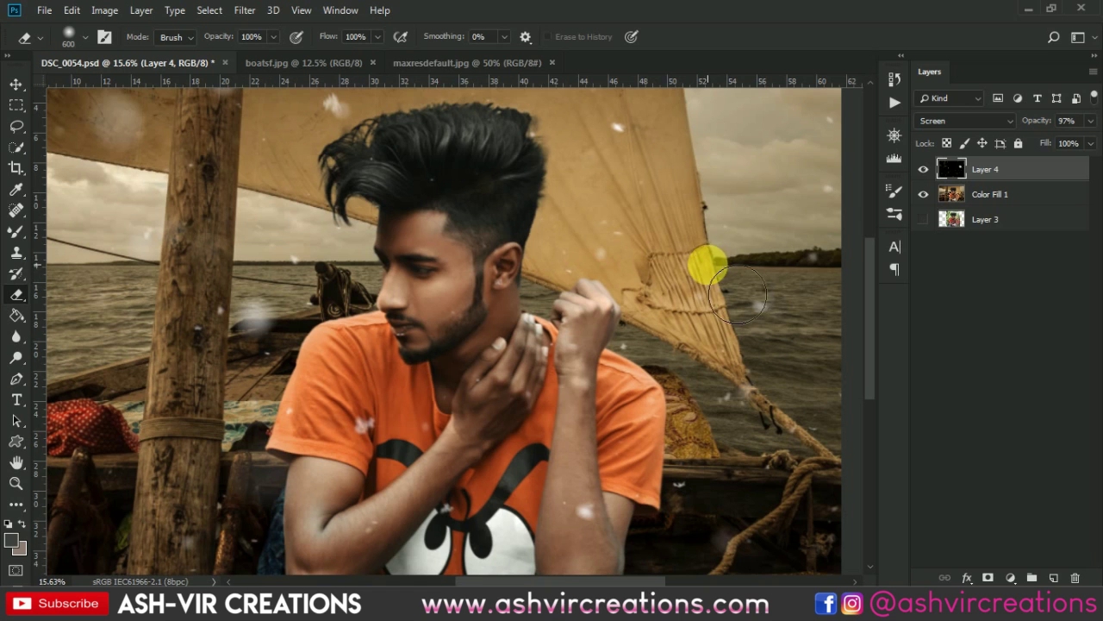
# Step: Erase the large blurry particles on both sides of the mast and the specks over the man's face and neck
pyautogui.scroll(-2, 739, 290)
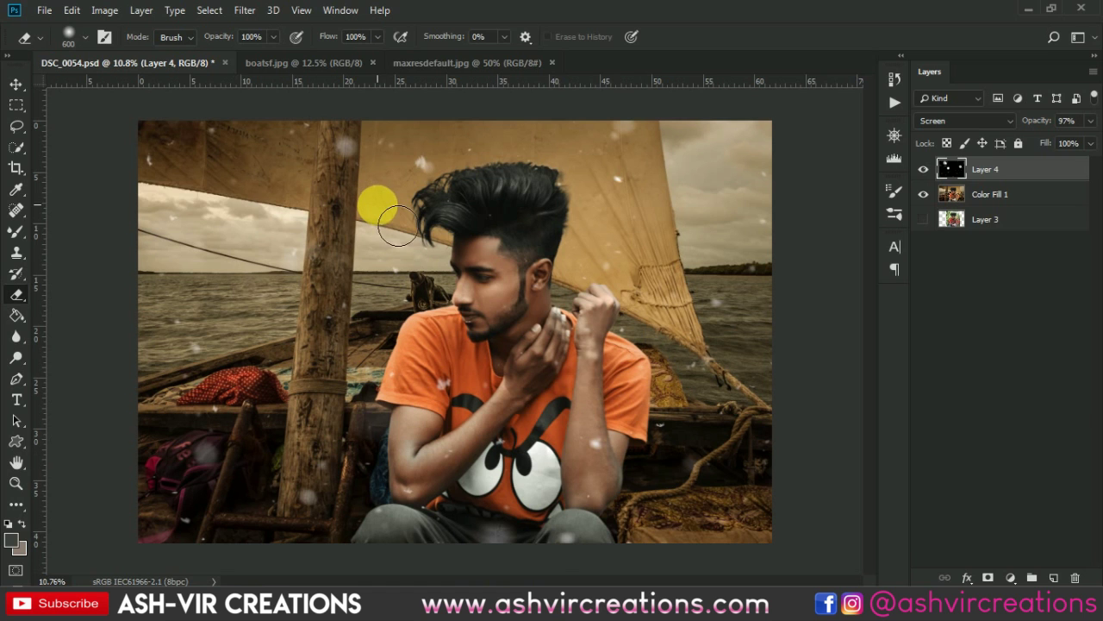
pyautogui.scroll(1, 397, 223)
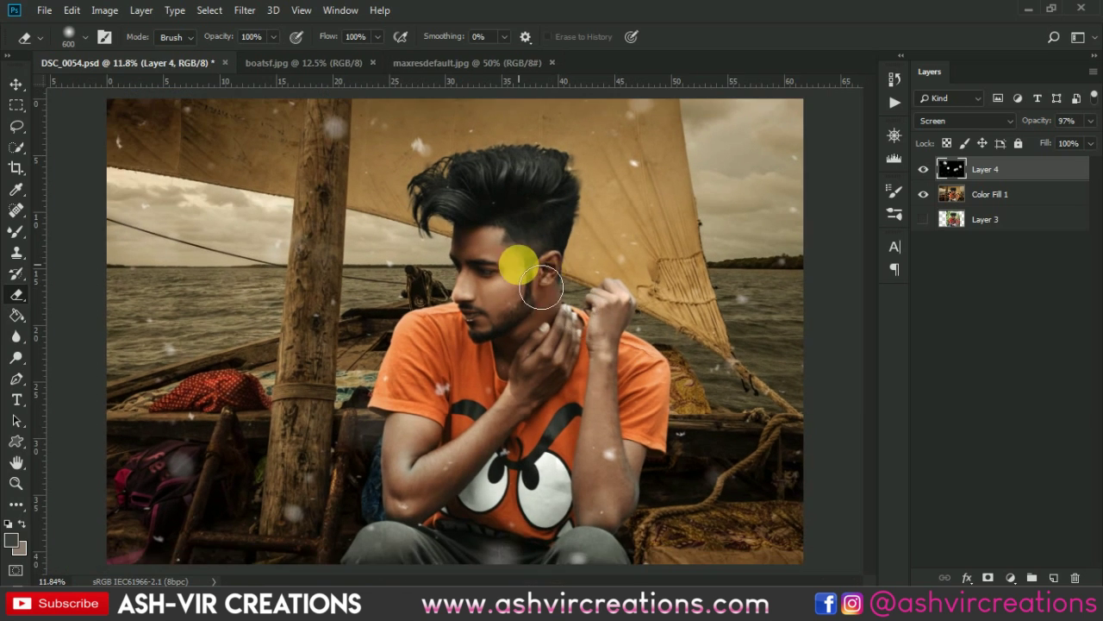
pyautogui.moveTo(483, 321)
pyautogui.mouseDown()
pyautogui.moveTo(491, 290)
pyautogui.moveTo(546, 260)
pyautogui.moveTo(560, 280)
pyautogui.mouseUp()
pyautogui.scroll(-3, 560, 281)
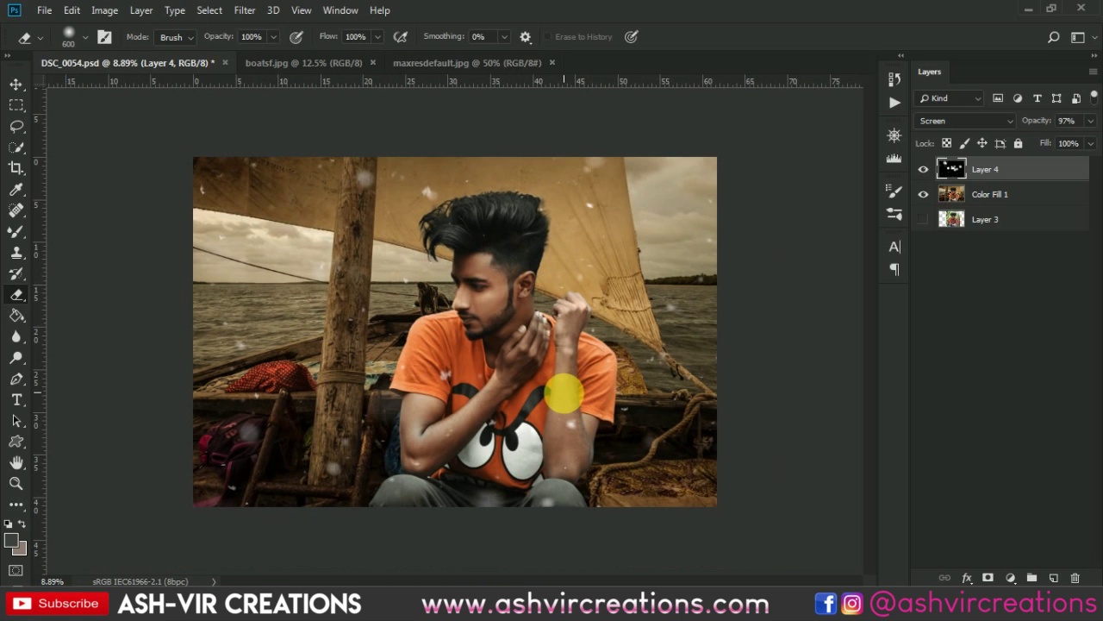
# Step: Erase the blurry particles over the man's trousers and knees along the lower edge of the picture
pyautogui.scroll(3, 563, 395)
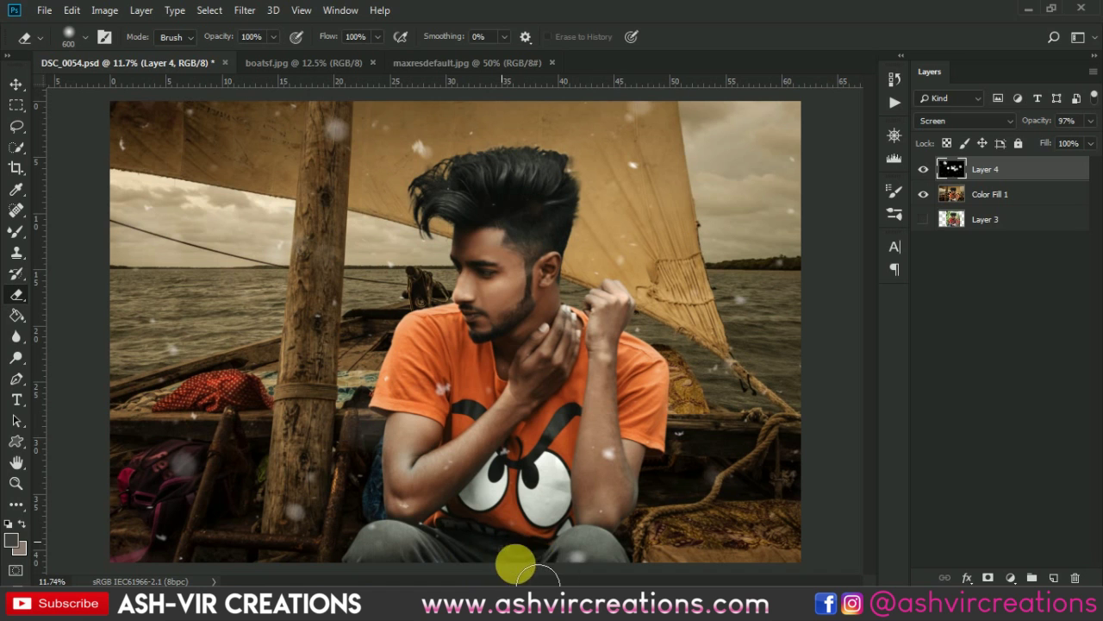
pyautogui.scroll(-3, 457, 508)
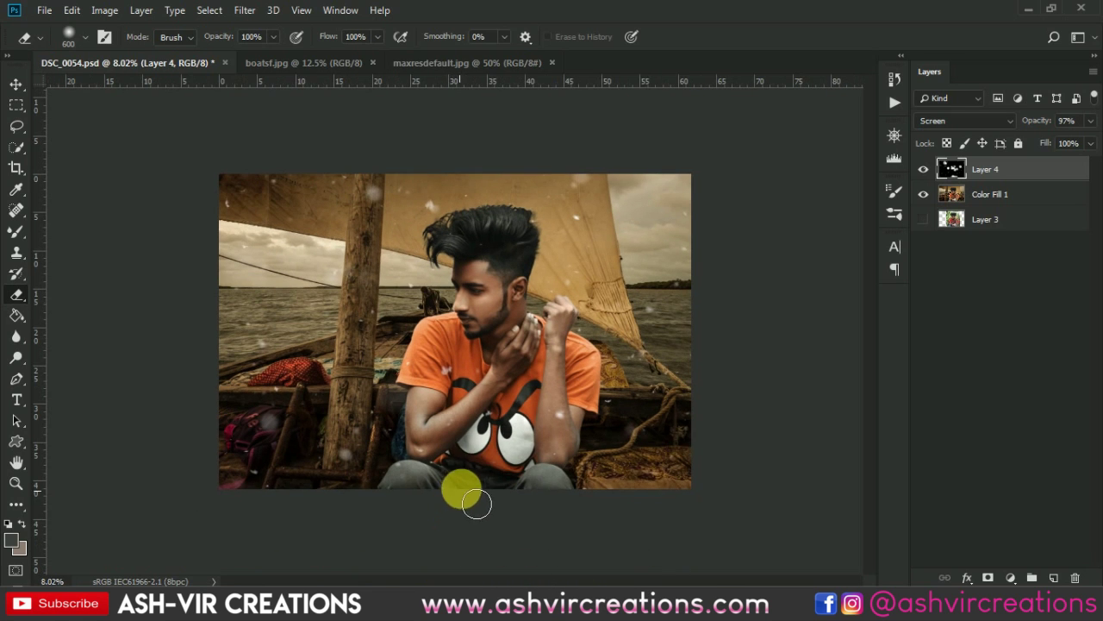
pyautogui.scroll(1, 487, 479)
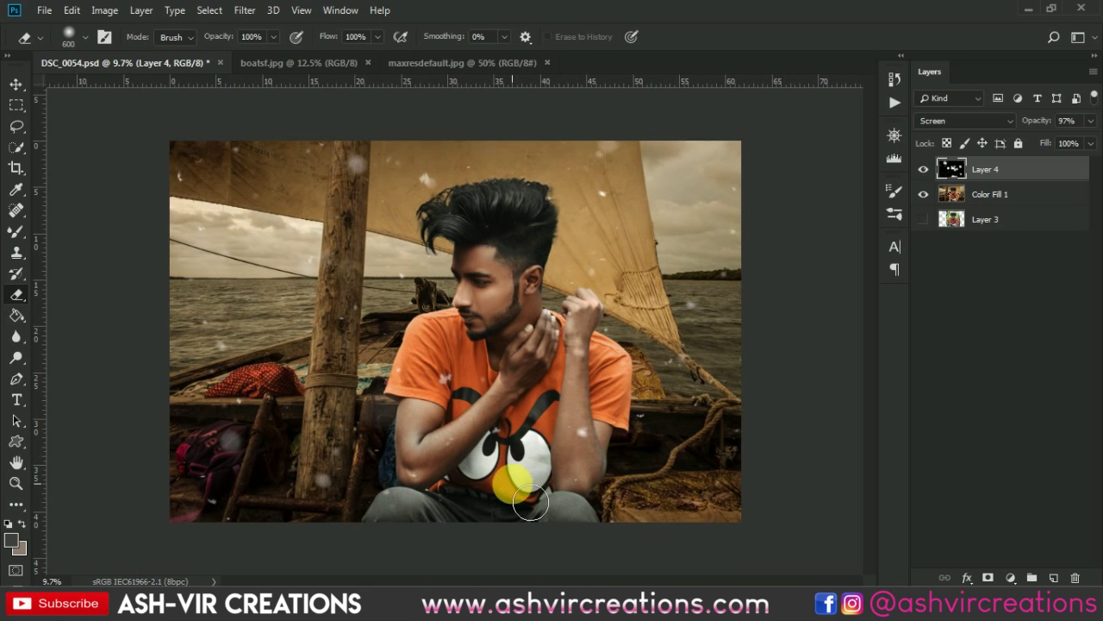
pyautogui.scroll(1, 505, 480)
pyautogui.scroll(-1, 526, 444)
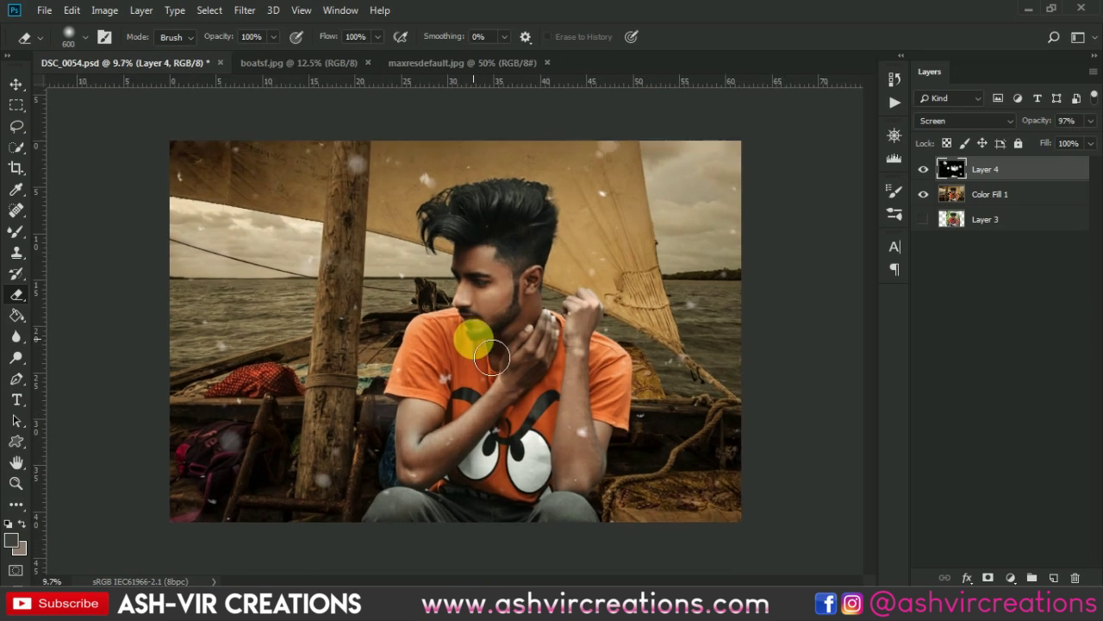
pyautogui.scroll(1, 491, 344)
pyautogui.press('v')
pyautogui.scroll(1, 508, 304)
pyautogui.scroll(-1, 509, 303)
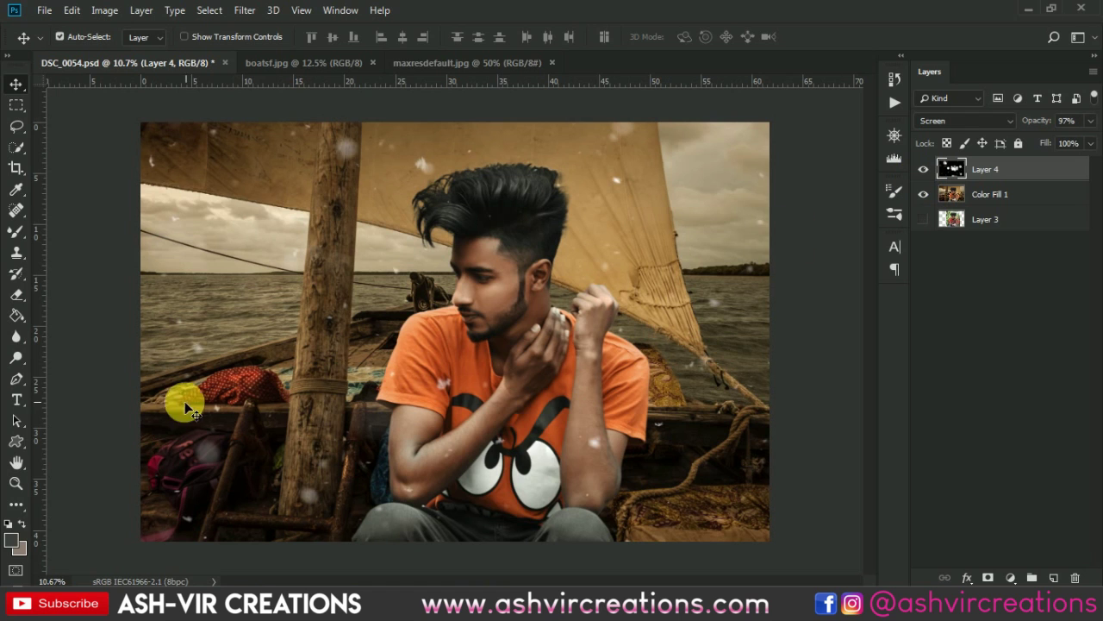
# Step: Erase the blurry particles over the backpack and at the upper and lower ends of the wooden mast
pyautogui.scroll(1, 174, 485)
pyautogui.click(18, 299)
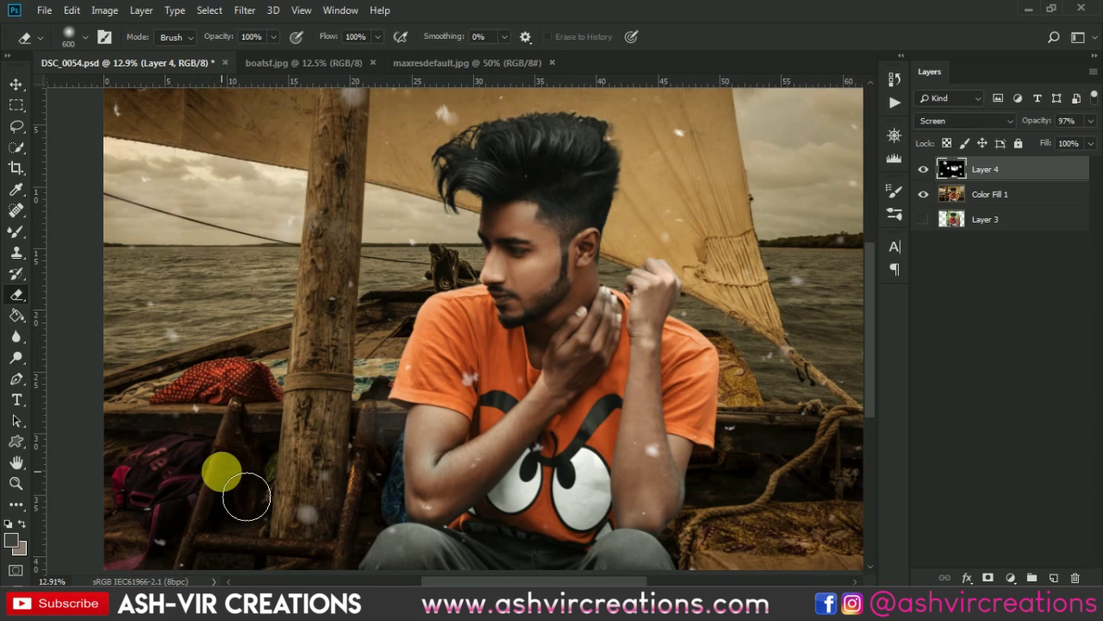
pyautogui.scroll(-1, 244, 491)
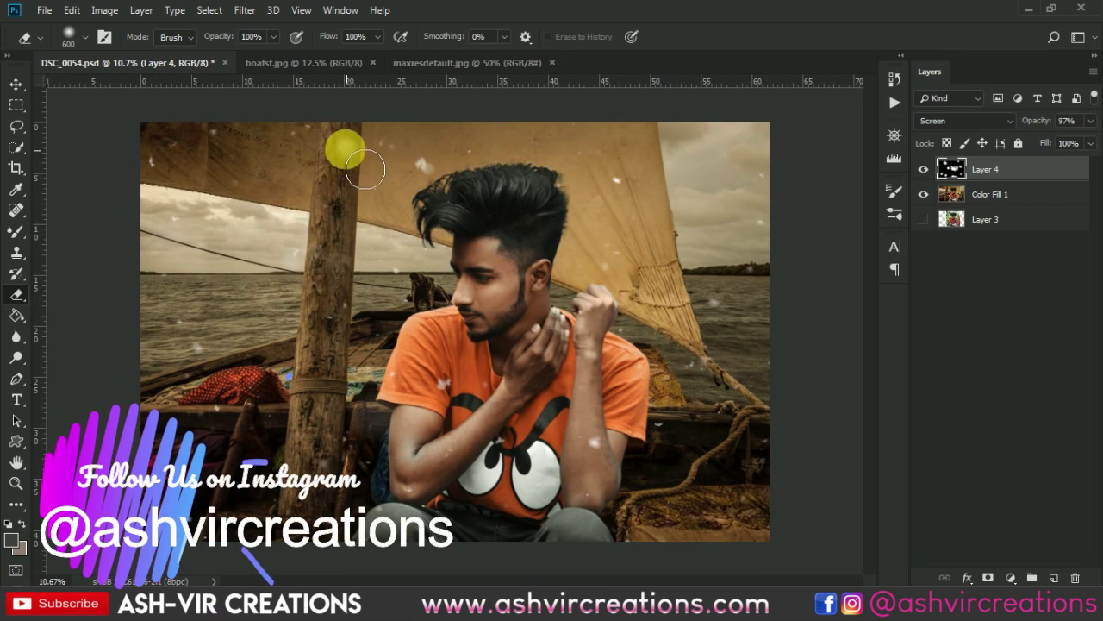
pyautogui.scroll(1, 337, 148)
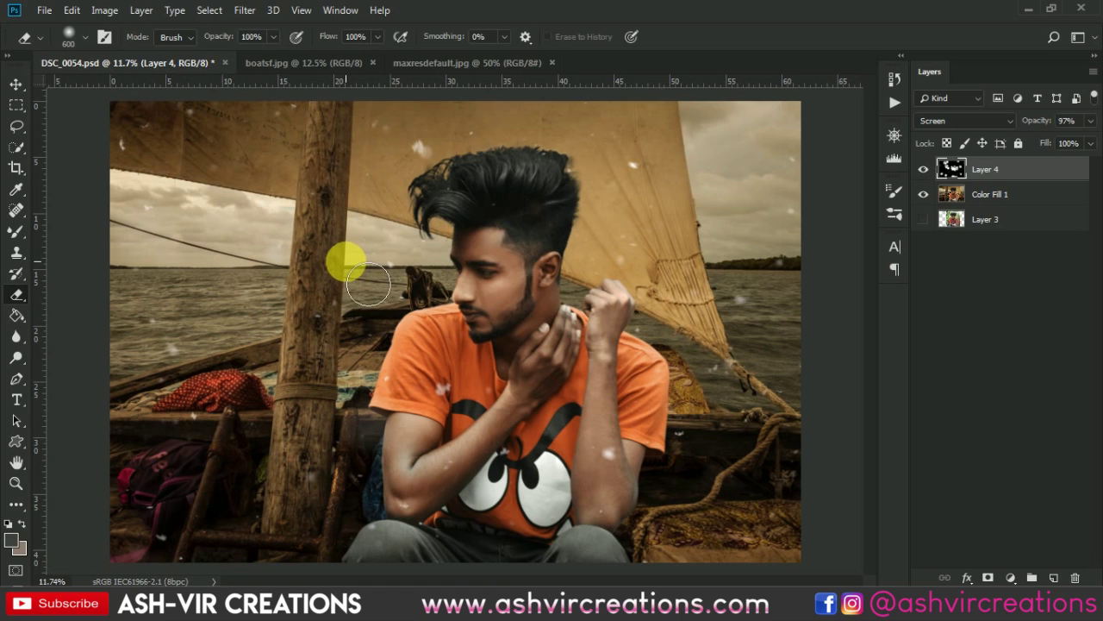
pyautogui.scroll(-2, 297, 431)
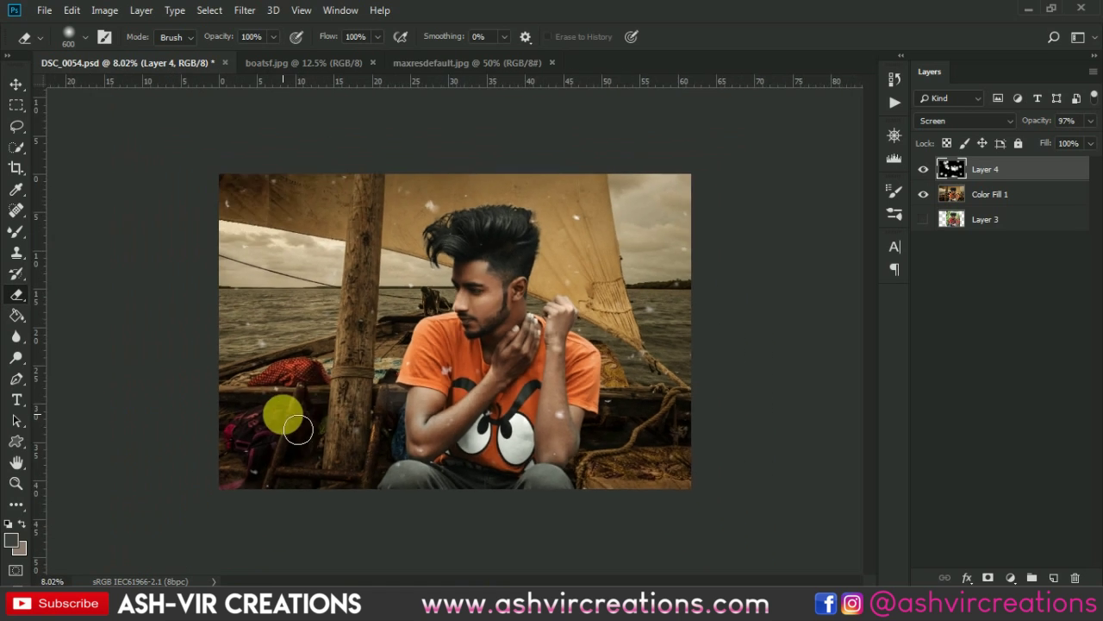
pyautogui.scroll(1, 310, 397)
pyautogui.press('v')
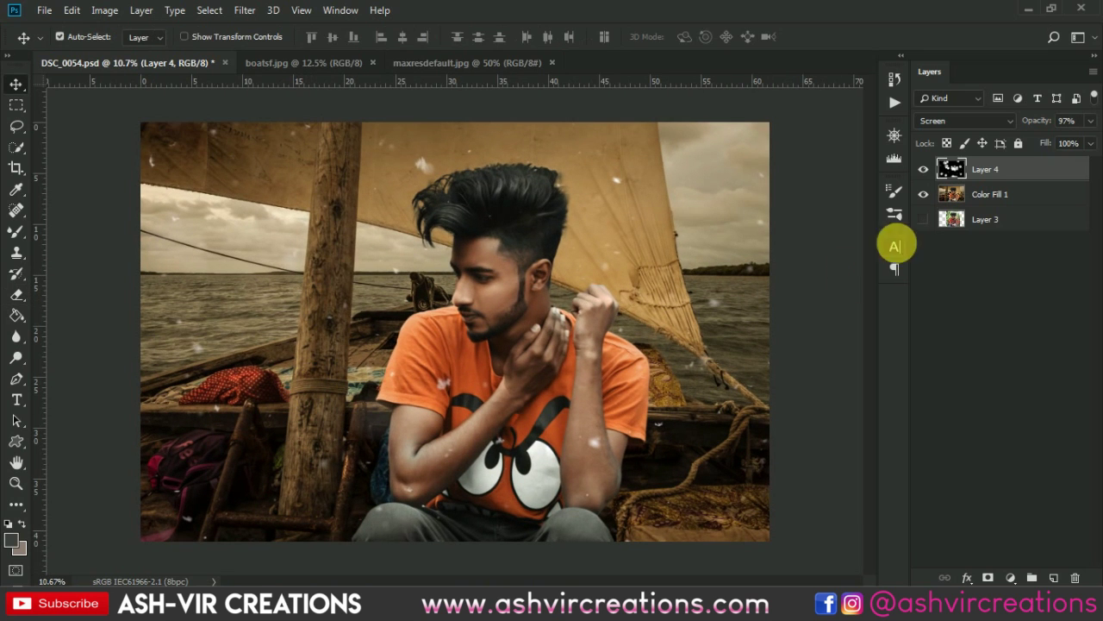
# Step: Compare the picture with and without the particle layer, and erase the bright speck on the man's raised forearm
pyautogui.click(923, 170)
pyautogui.click(923, 170)
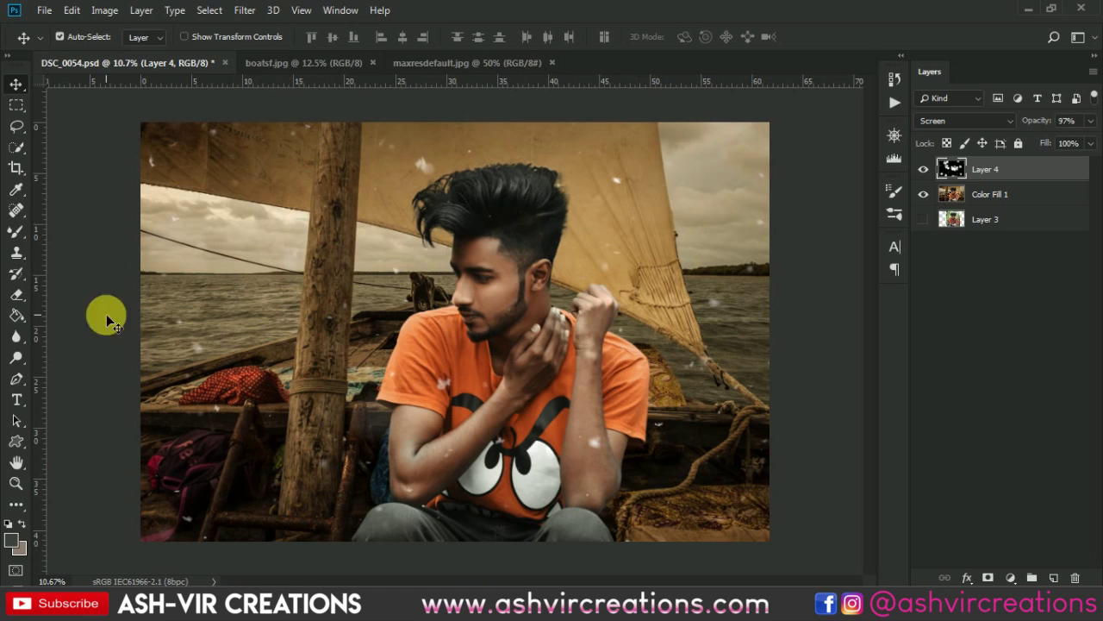
pyautogui.click(17, 294)
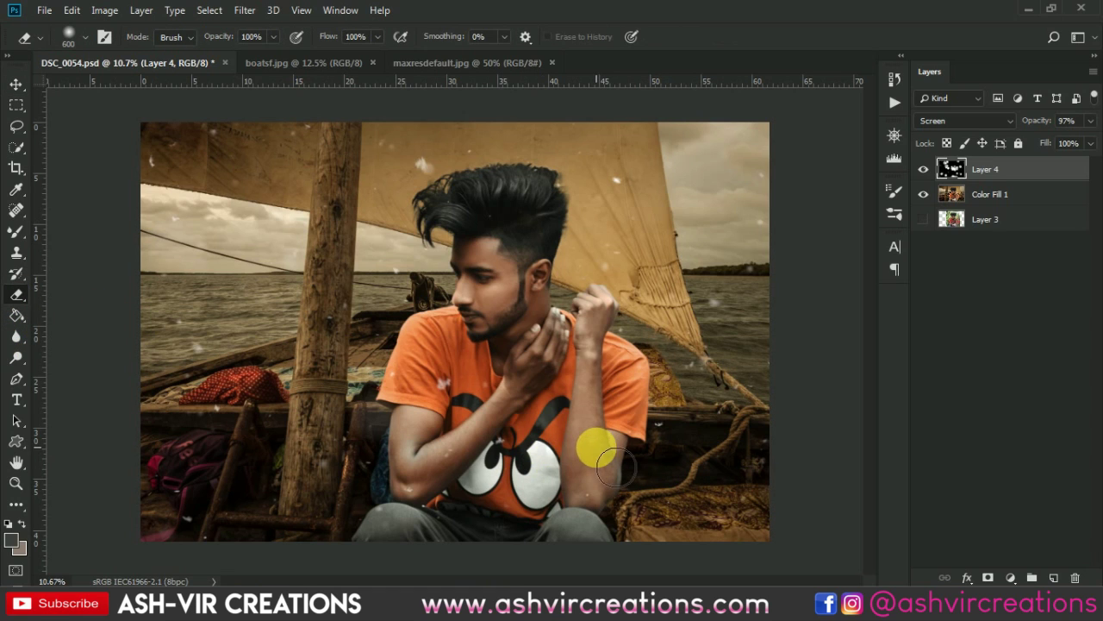
# Step: Merge the particle layer with the Color Fill 1 layer into a single layer
pyautogui.click(1009, 197)
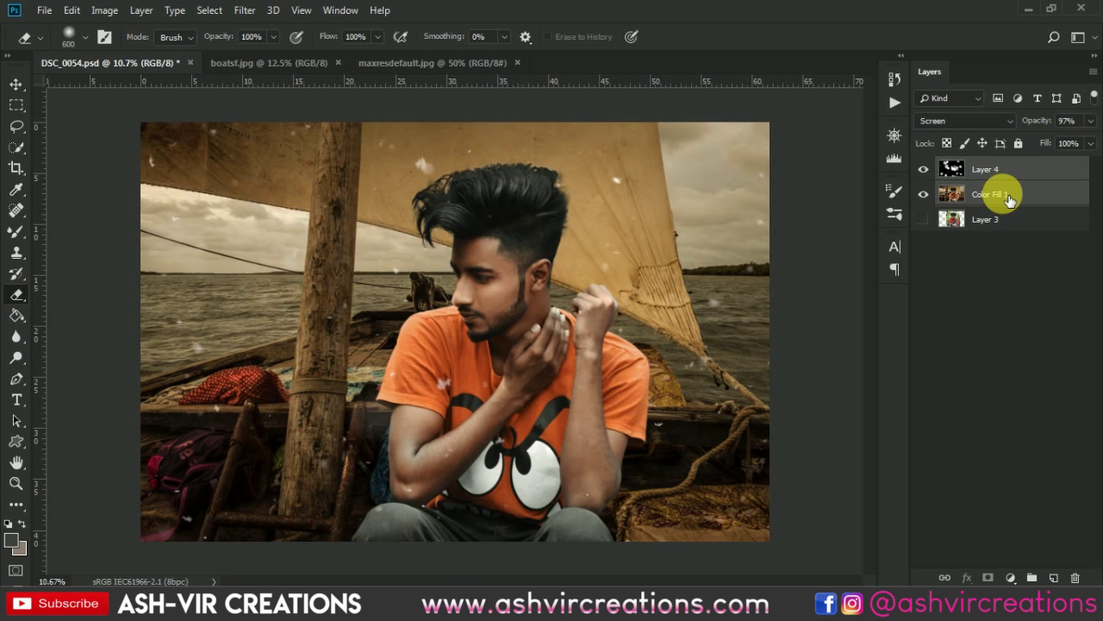
pyautogui.click(1013, 173)
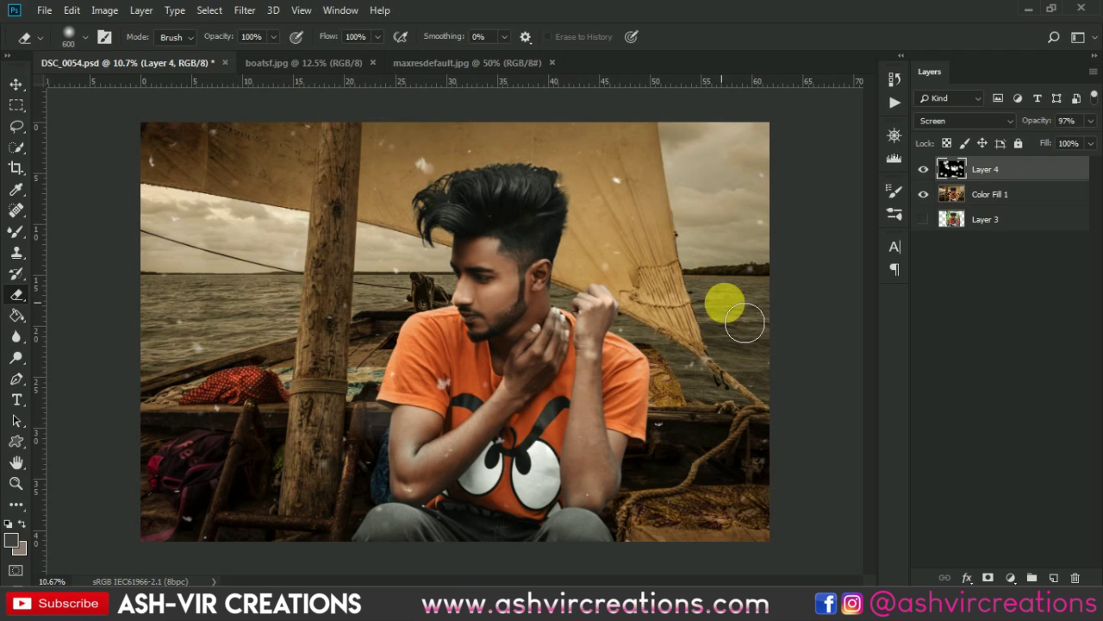
pyautogui.keyDown('ctrl'); pyautogui.click(998, 195); pyautogui.keyUp('ctrl')
pyautogui.rightClick(999, 195)
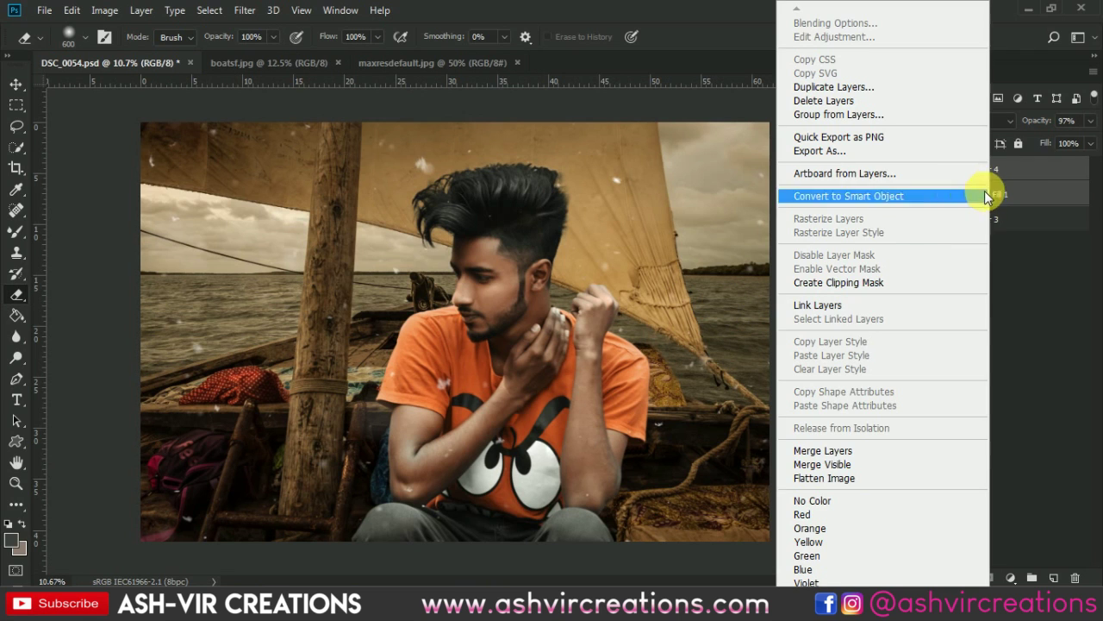
pyautogui.click(839, 449)
pyautogui.scroll(-2, 631, 349)
pyautogui.scroll(2, 633, 352)
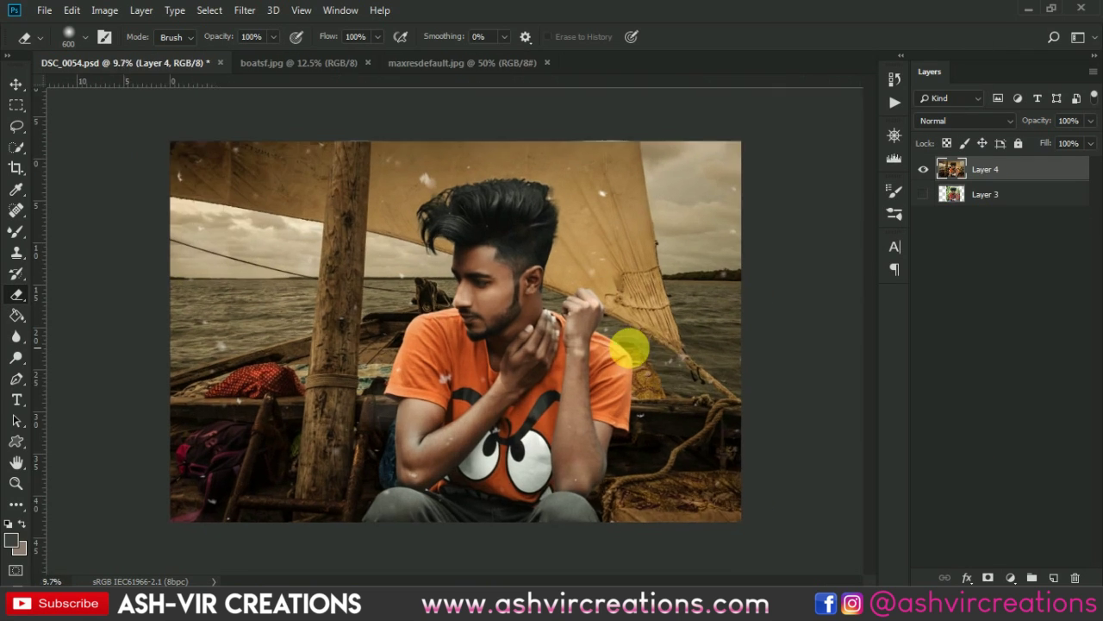
pyautogui.click(23, 172)
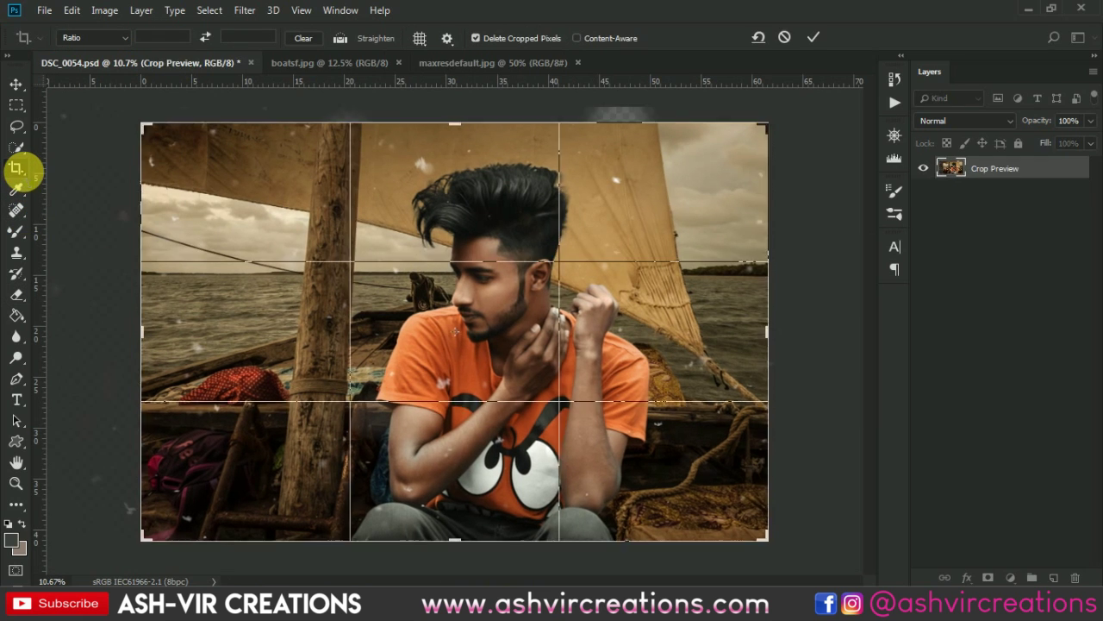
pyautogui.press('v')
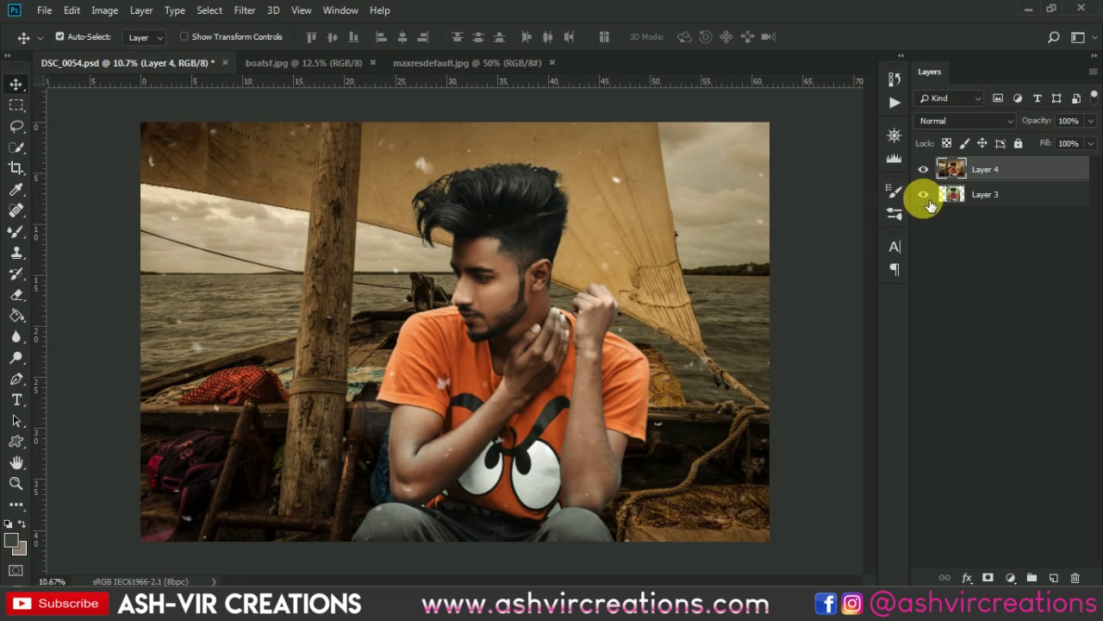
# Step: Compare the finished composite with the original photo on Layer 3 and inspect the final result up close and as a whole
pyautogui.click(924, 171)
pyautogui.scroll(1, 699, 229)
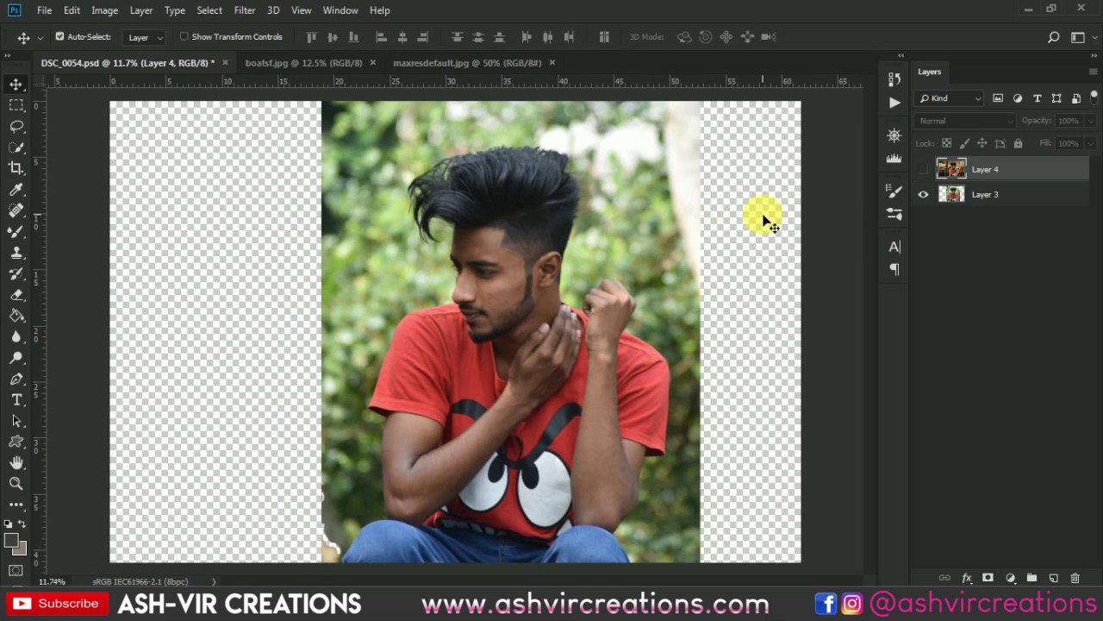
pyautogui.click(924, 171)
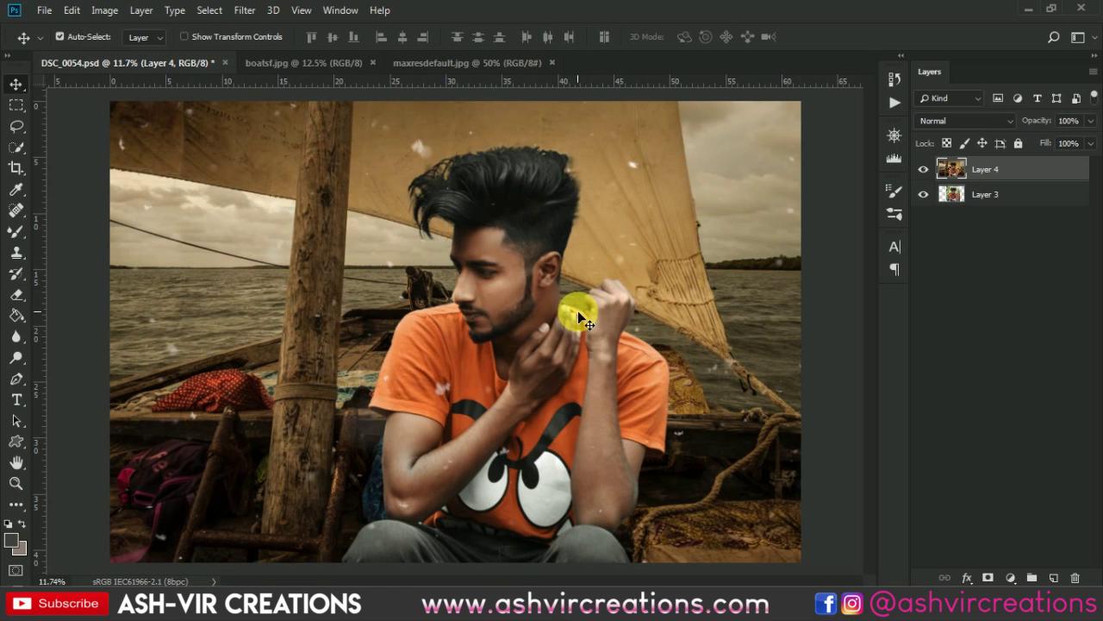
pyautogui.click(924, 171)
pyautogui.click(924, 170)
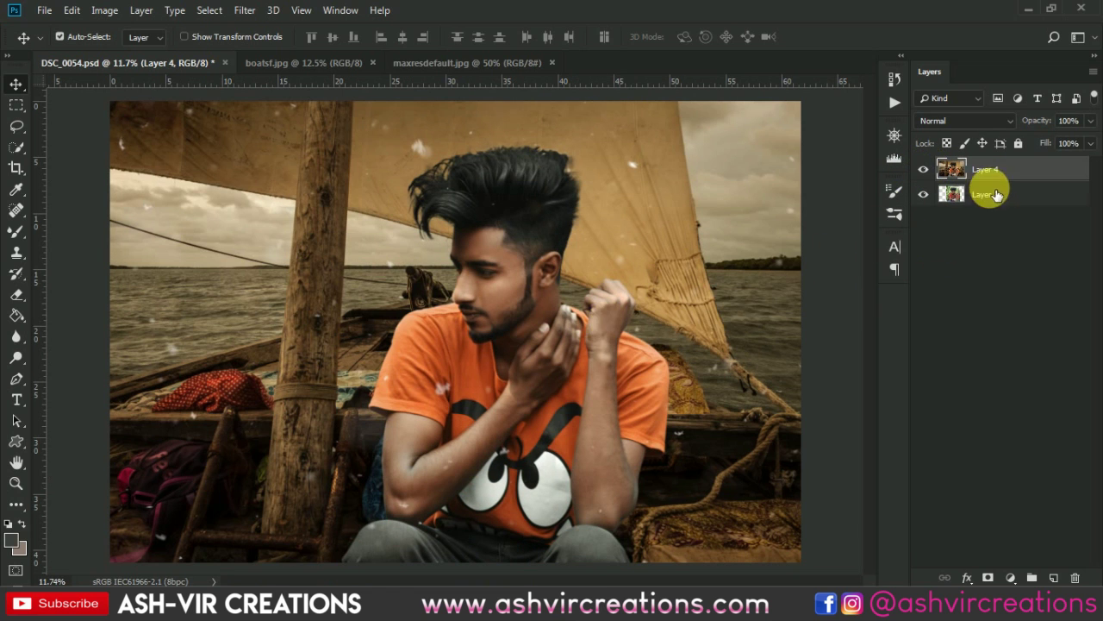
pyautogui.click(926, 171)
pyautogui.click(926, 172)
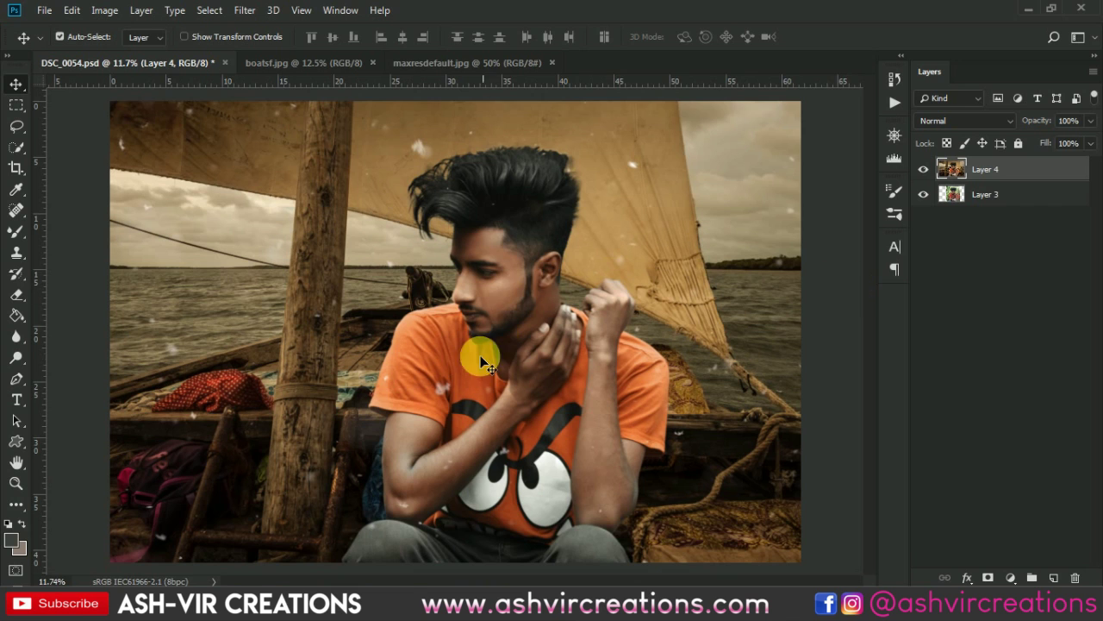
pyautogui.scroll(2, 474, 357)
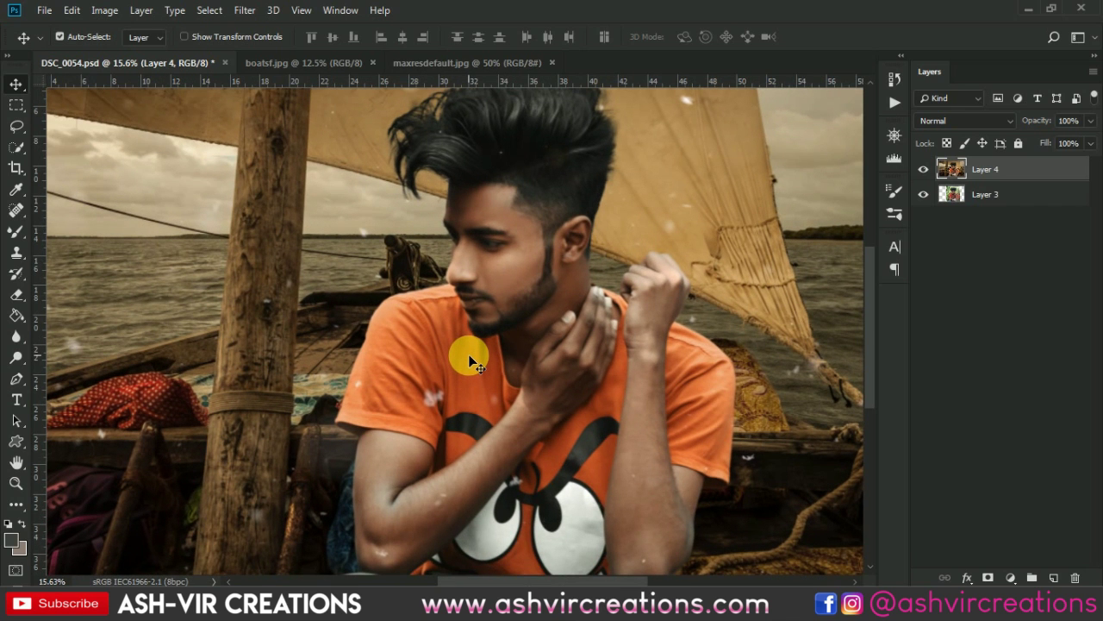
pyautogui.scroll(-2, 490, 351)
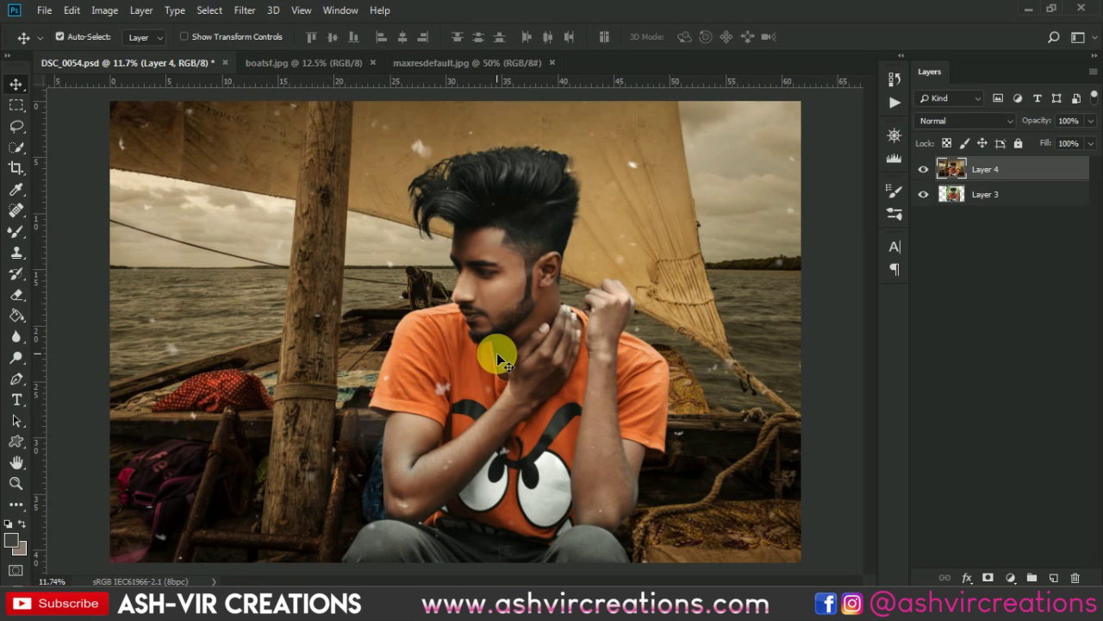
pyautogui.scroll(-1, 496, 354)
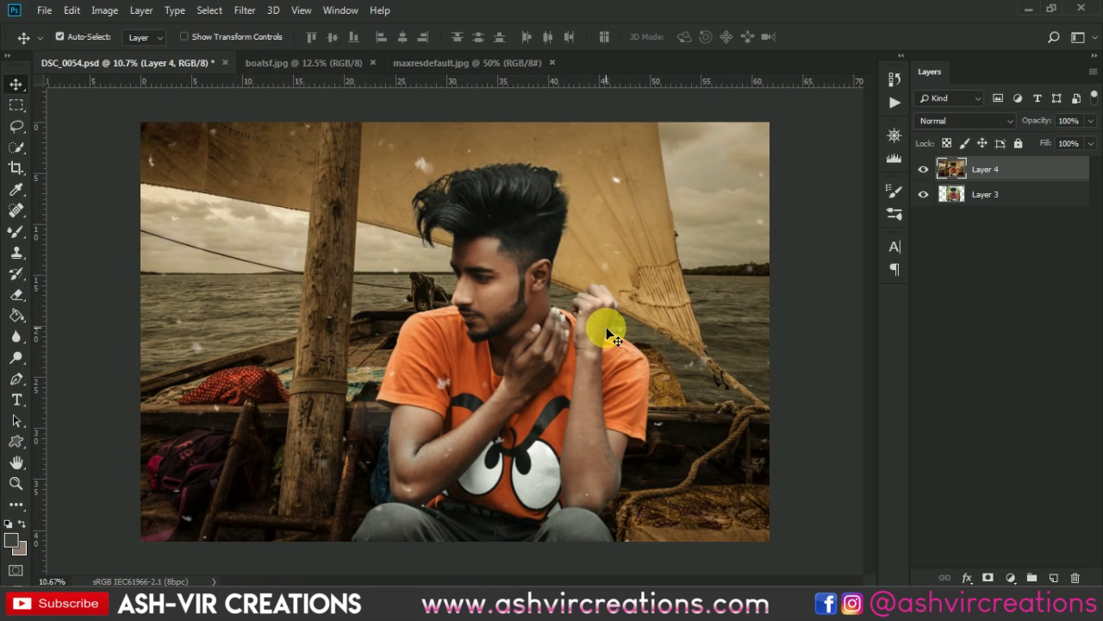
pyautogui.scroll(1, 606, 327)
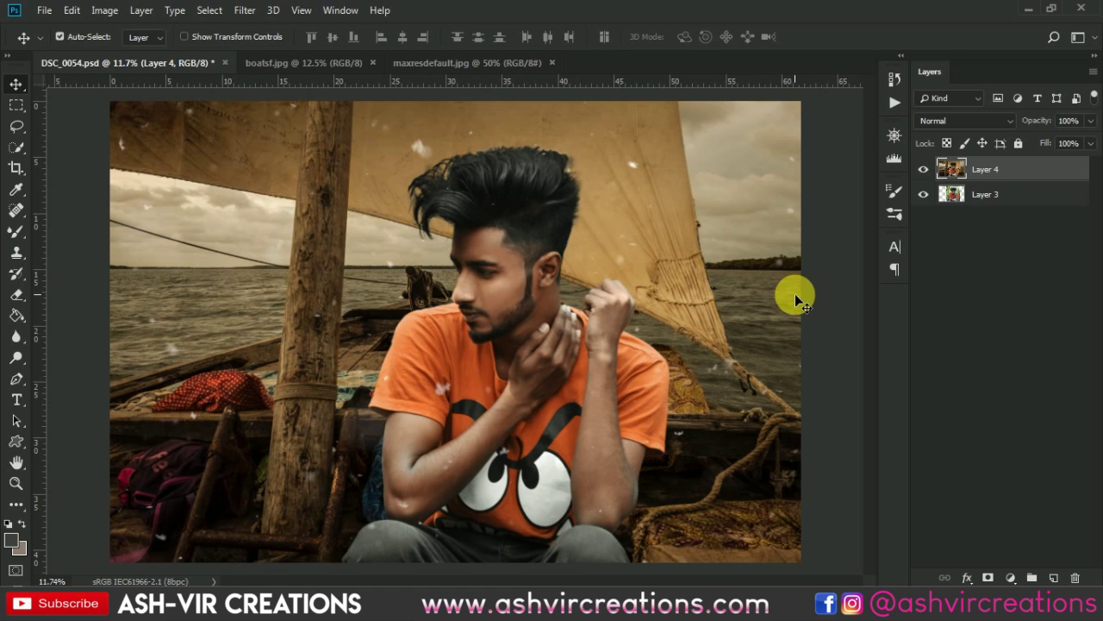
pyautogui.scroll(-1, 795, 293)
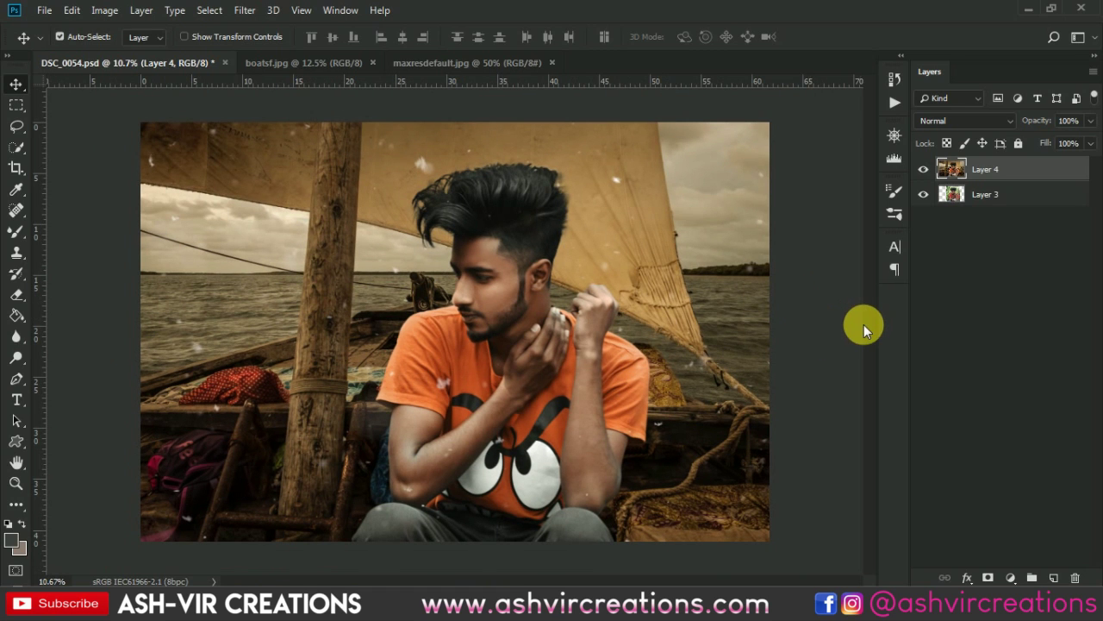